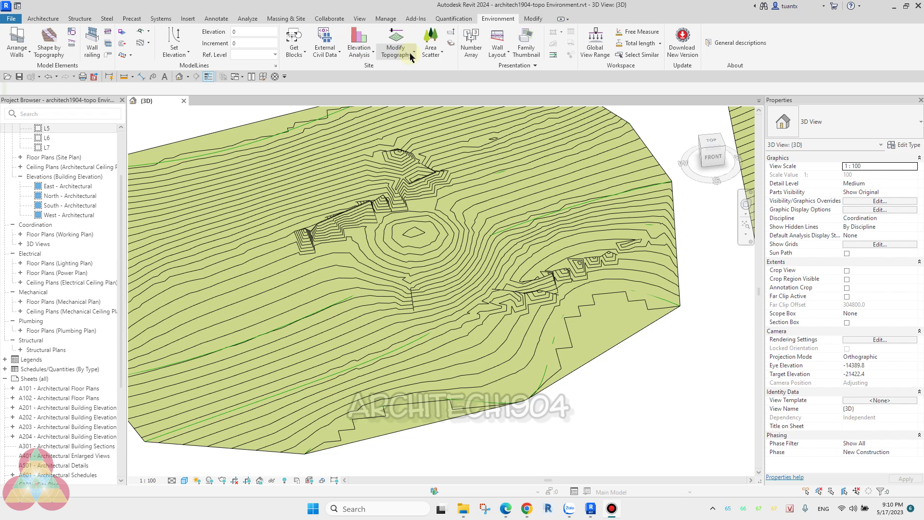
Switch to the Environment for Revit website in Edge and go to its Education page
left_click(410, 60)
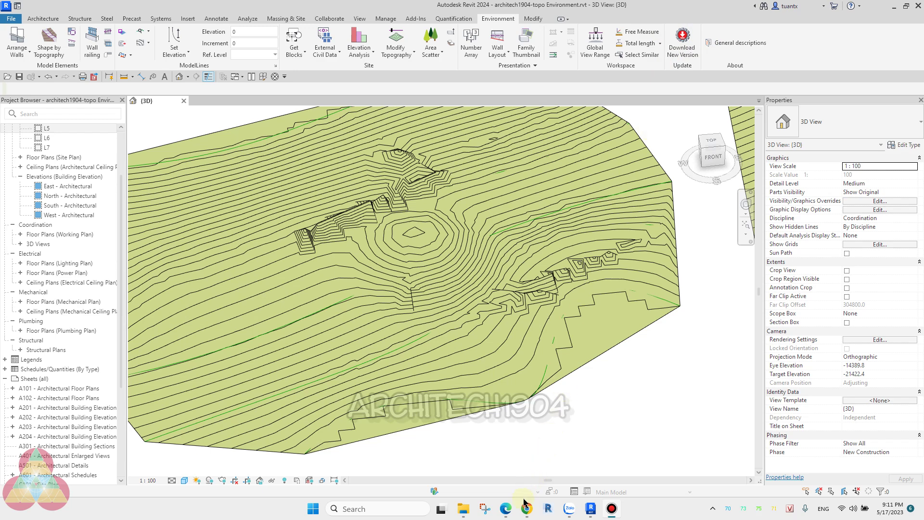
mouse_move(527, 509)
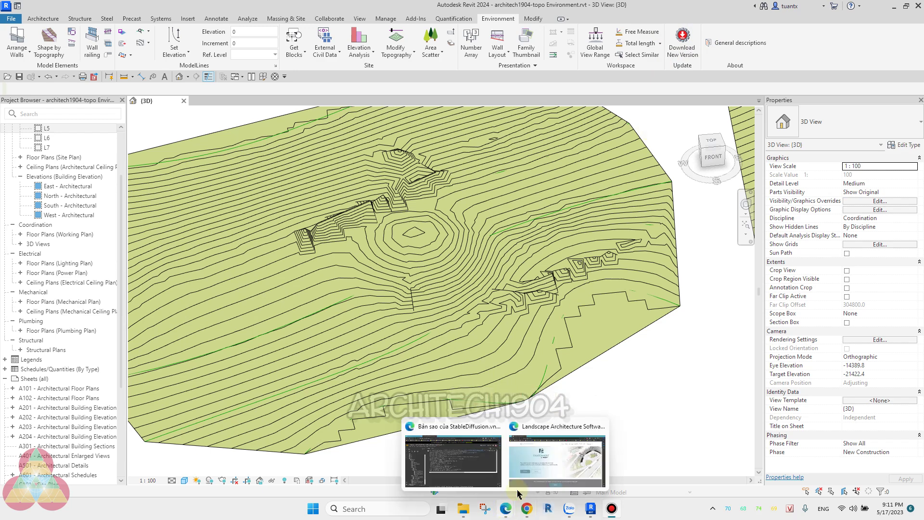
left_click(532, 474)
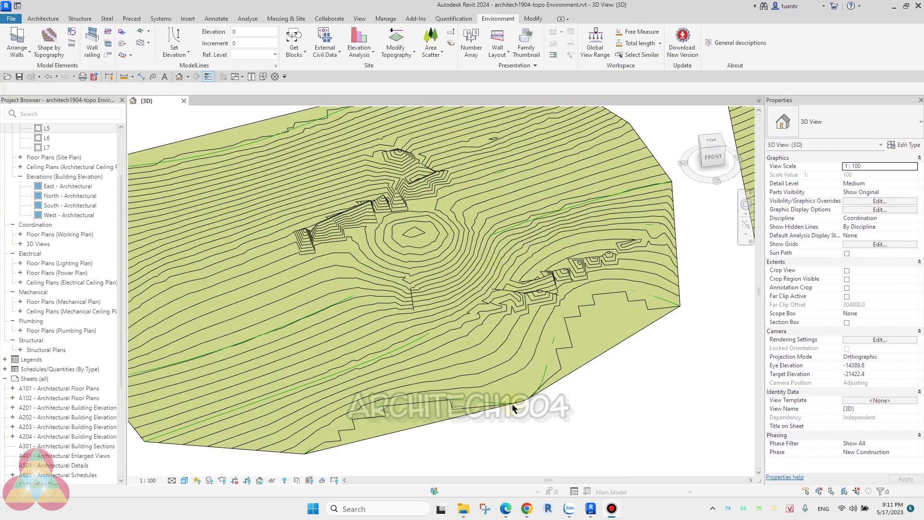
left_click(553, 460)
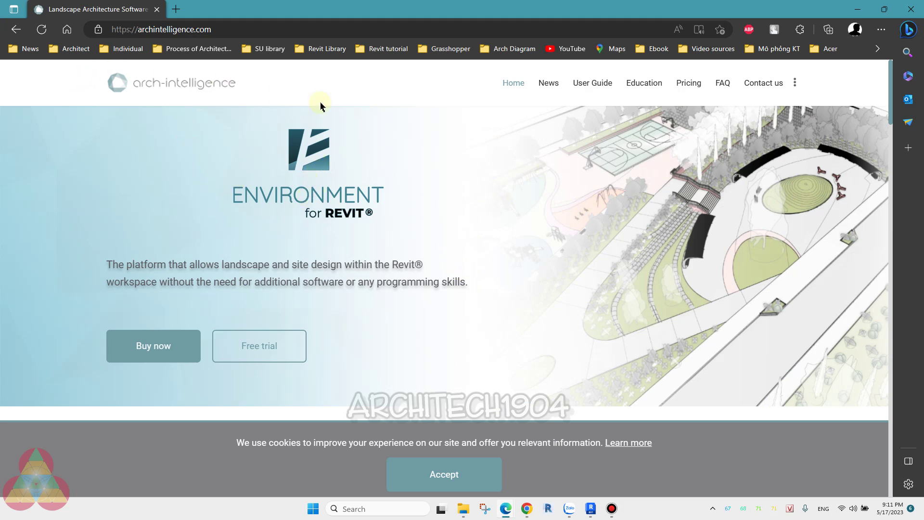
left_click(655, 87)
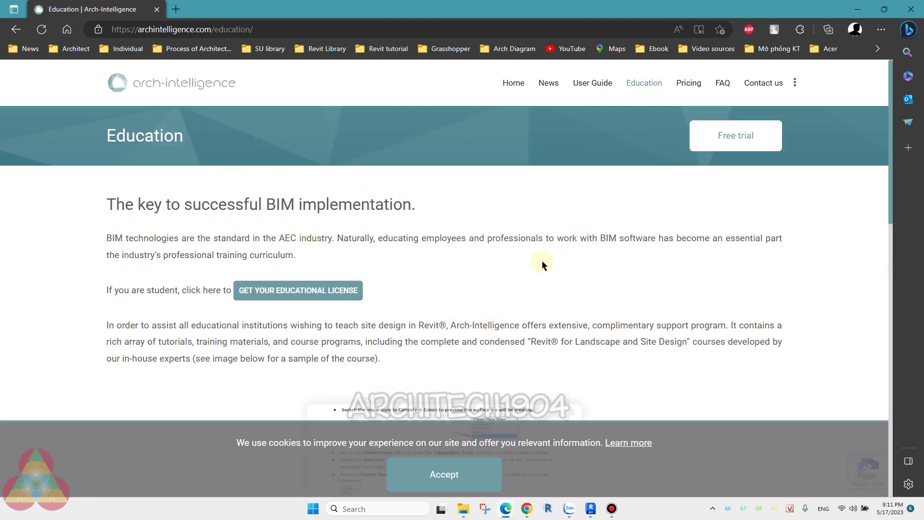
Read down the Education page to the Academic License section, then return to Revit
scroll(362, 277, "down", 1)
scroll(362, 276, "down", 1)
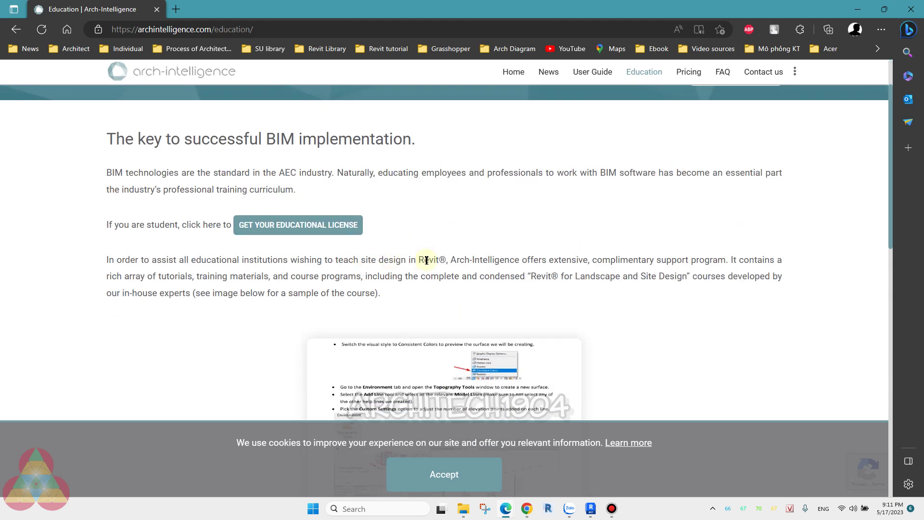
scroll(418, 266, "down", 1)
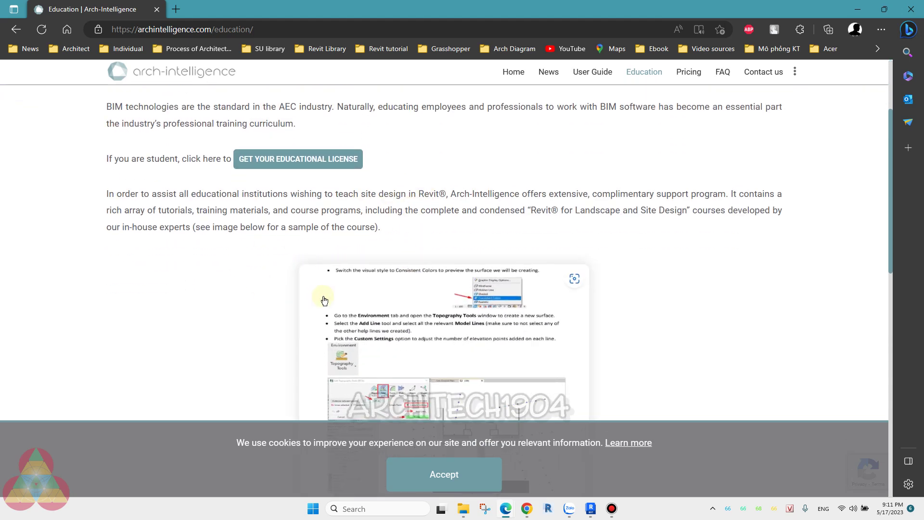
scroll(246, 255, "up", 2)
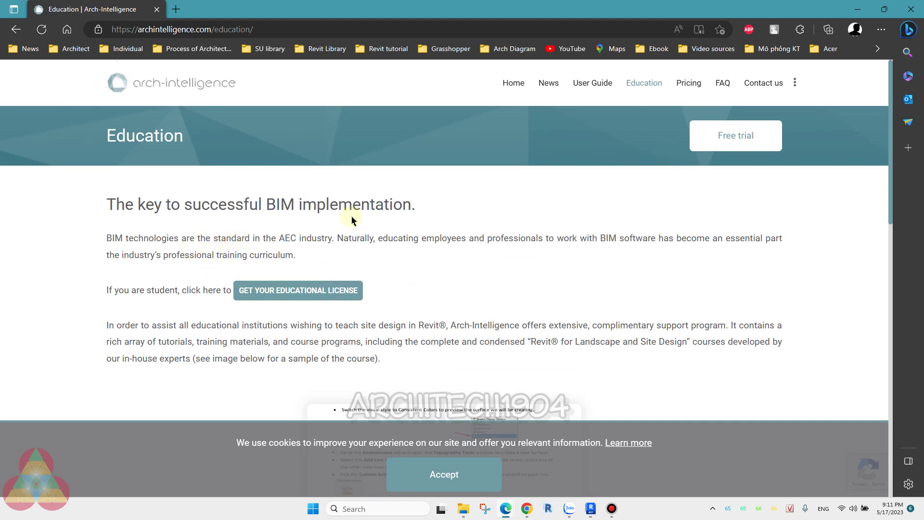
scroll(352, 222, "down", 2)
scroll(352, 223, "down", 2)
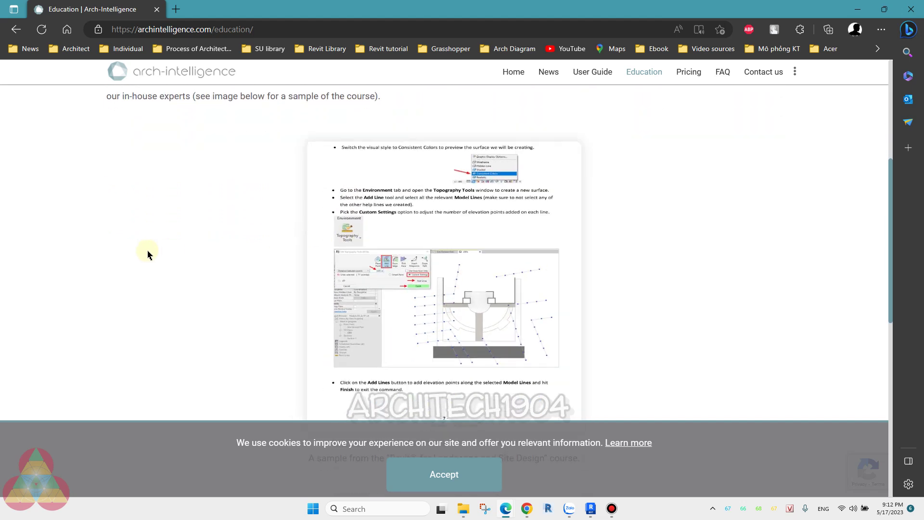
scroll(182, 239, "up", 3)
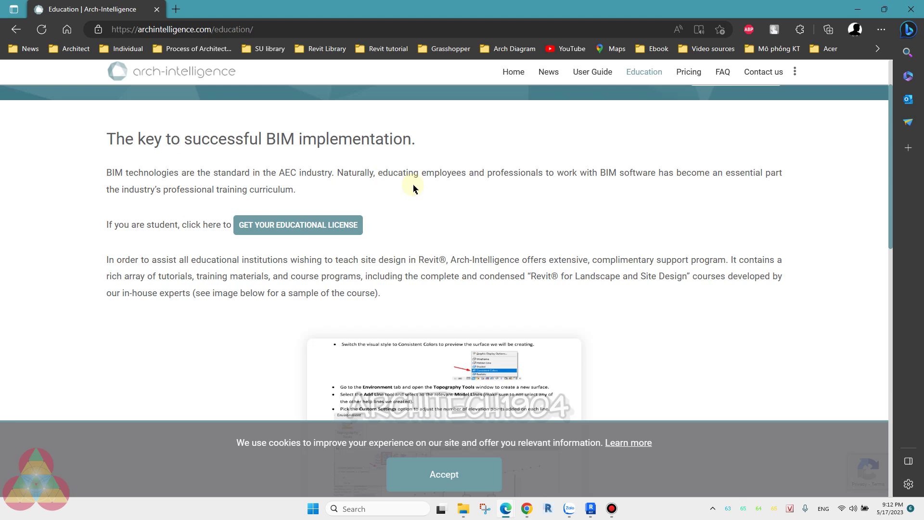
scroll(404, 202, "down", 5)
scroll(385, 222, "down", 3)
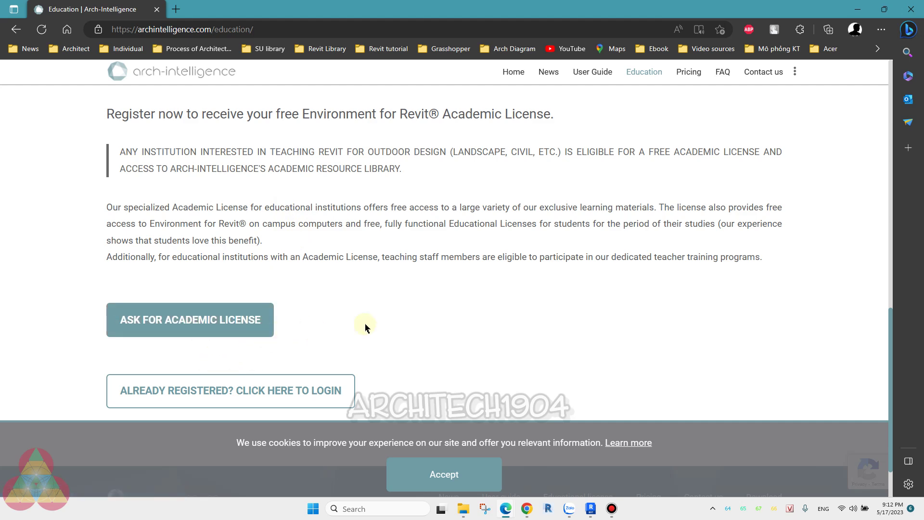
left_click(591, 512)
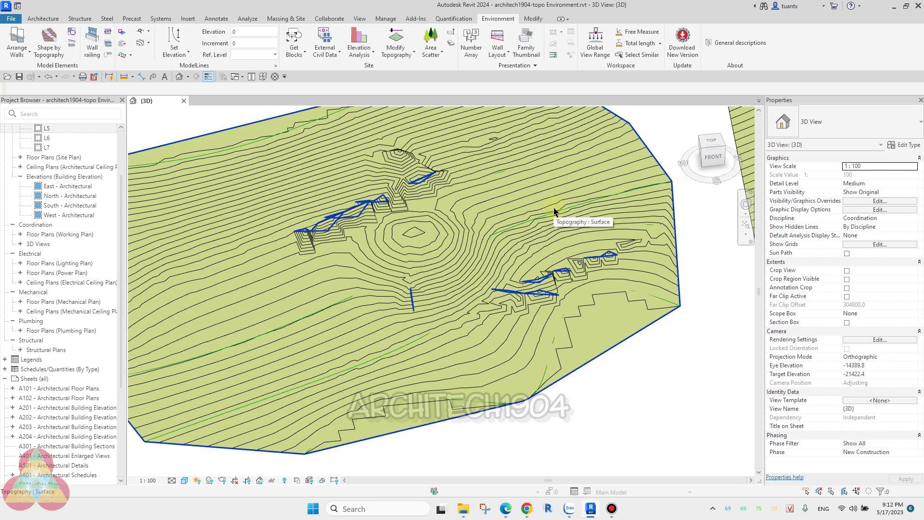
Cycle through elements, zoom out, check the Modify Topography options, then show Massing & Site tools
key("ctrl+z")
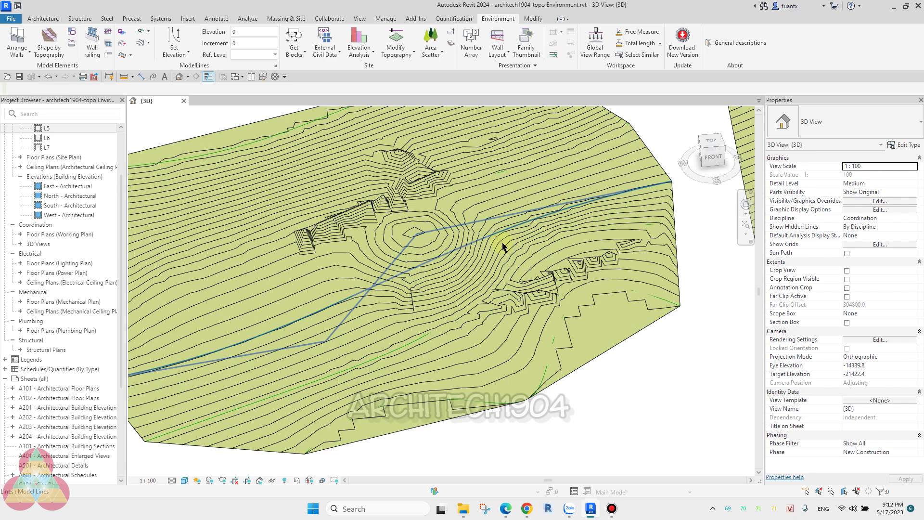
scroll(502, 246, "down", 3)
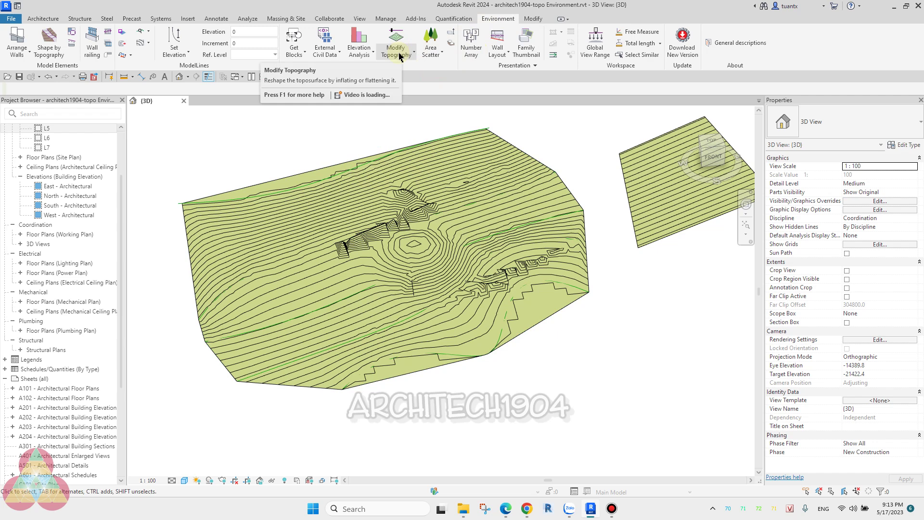
left_click(399, 57)
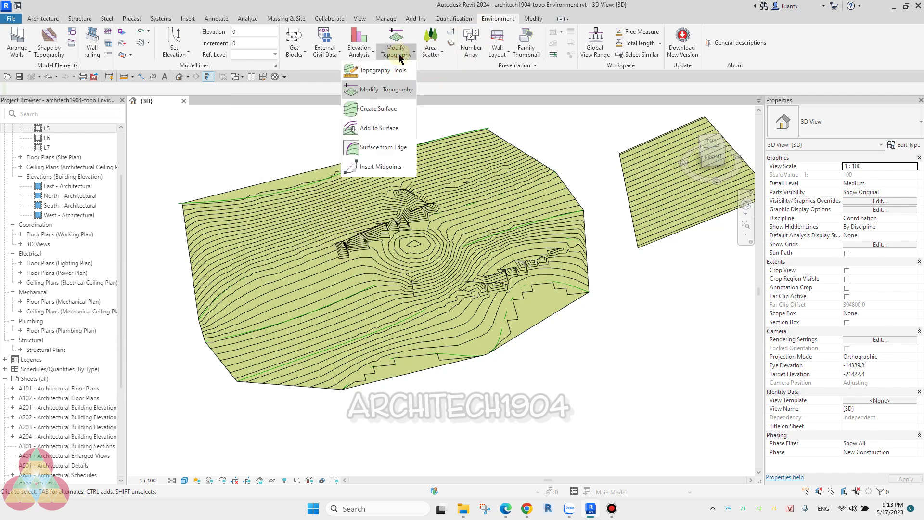
left_click(643, 320)
scroll(563, 254, "up", 2)
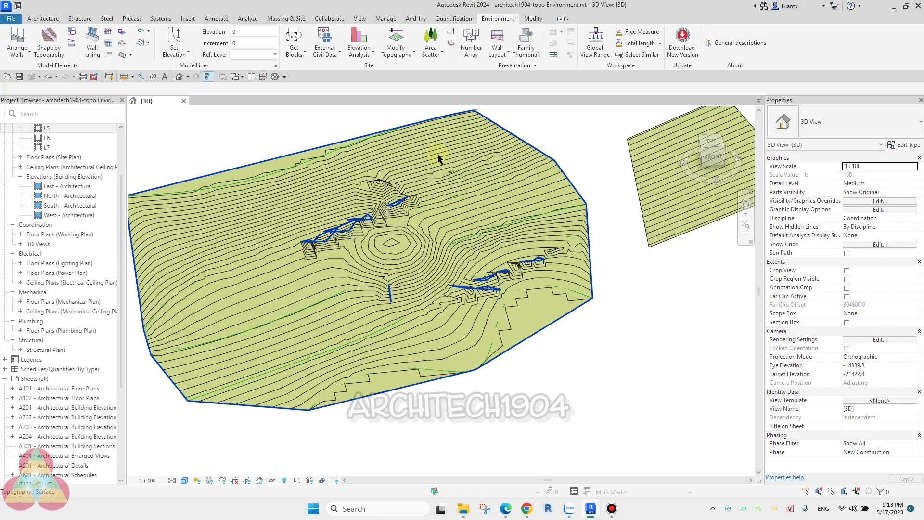
left_click(280, 20)
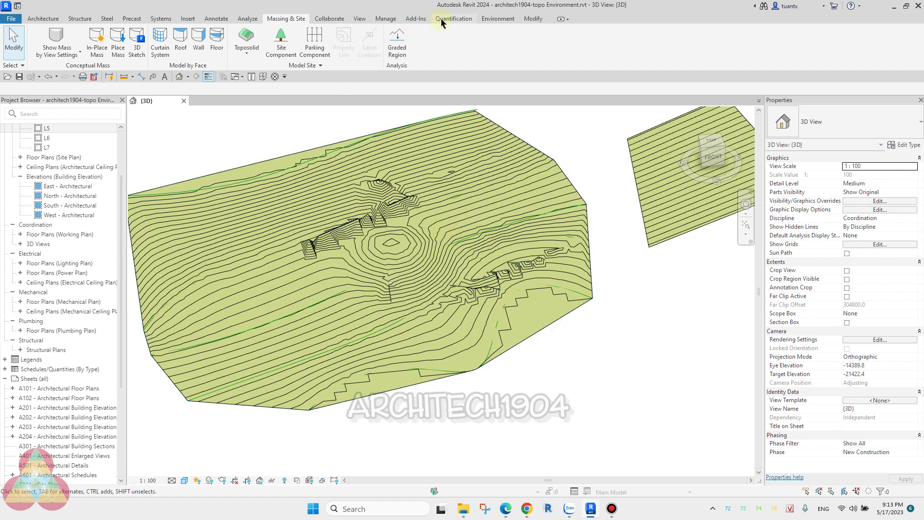
Orbit the terrain from the Environment tab and select the large Grass-material topography surface
left_click(488, 20)
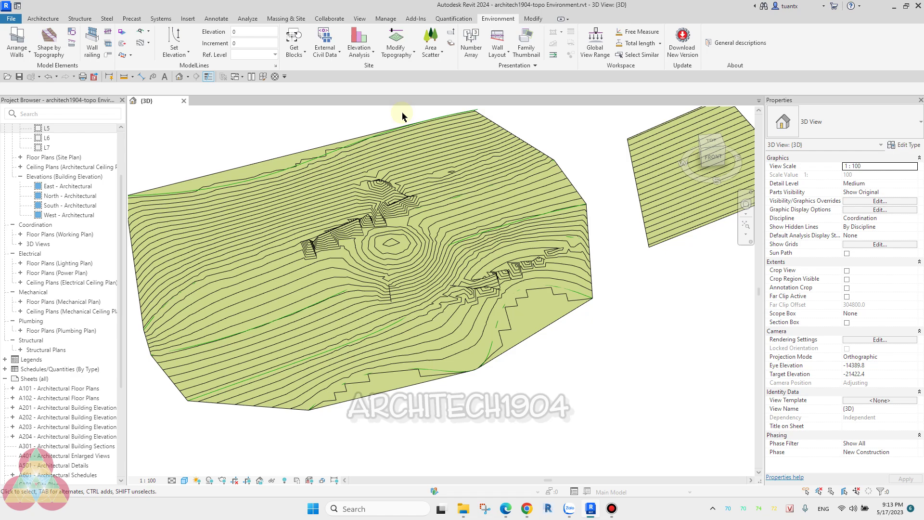
mouse_move(371, 206)
middle_mouse_down("shift")
mouse_move(523, 181)
mouse_move(440, 149)
mouse_move(477, 144)
mouse_move(528, 97)
mouse_move(432, 171)
mouse_move(481, 118)
mouse_move(530, 140)
mouse_move(501, 127)
mouse_move(480, 136)
mouse_move(479, 113)
mouse_move(472, 151)
mouse_move(491, 97)
mouse_move(433, 56)
mouse_move(412, 52)
mouse_move(400, 68)
middle_mouse_up("shift")
mouse_move(422, 206)
middle_mouse_down("shift")
mouse_move(405, 228)
mouse_move(315, 181)
mouse_move(284, 198)
mouse_move(286, 225)
mouse_move(281, 202)
middle_mouse_up("shift")
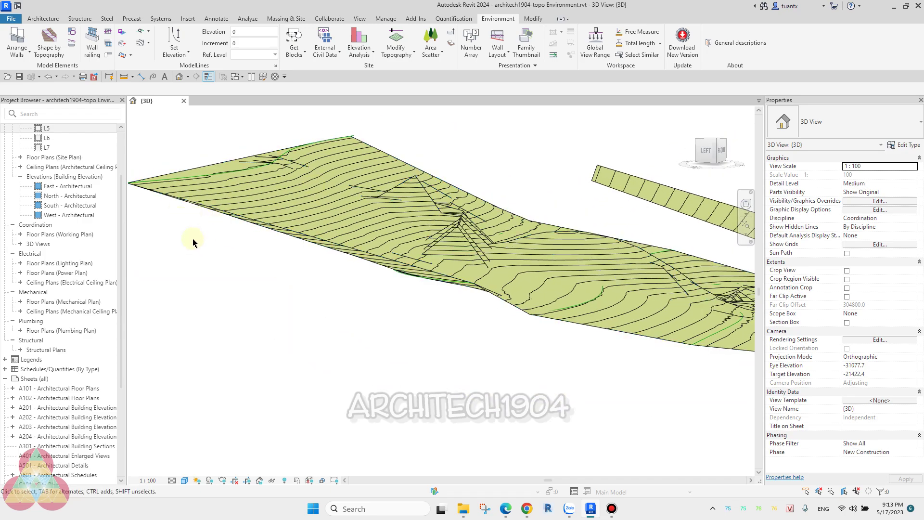
mouse_move(236, 242)
middle_mouse_down("shift")
mouse_move(511, 239)
mouse_move(528, 250)
middle_mouse_up("shift")
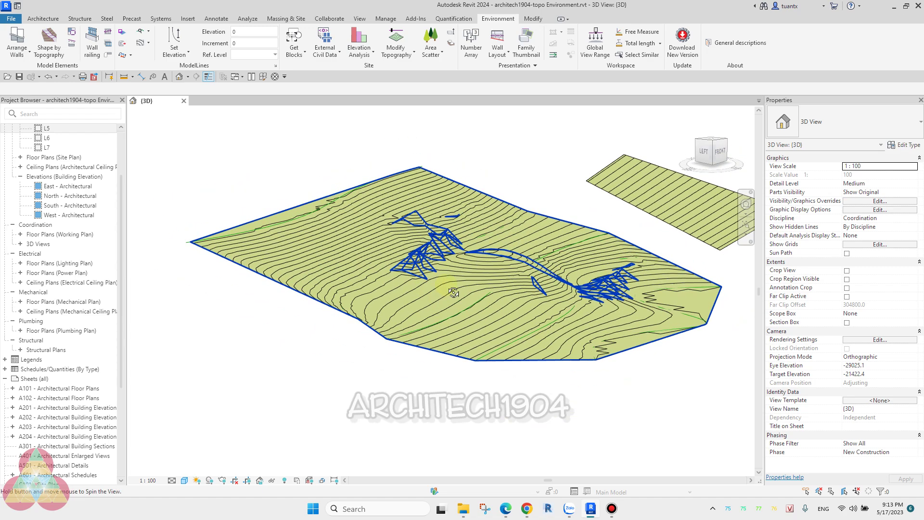
middle_click_drag(528, 250, 434, 293, "shift")
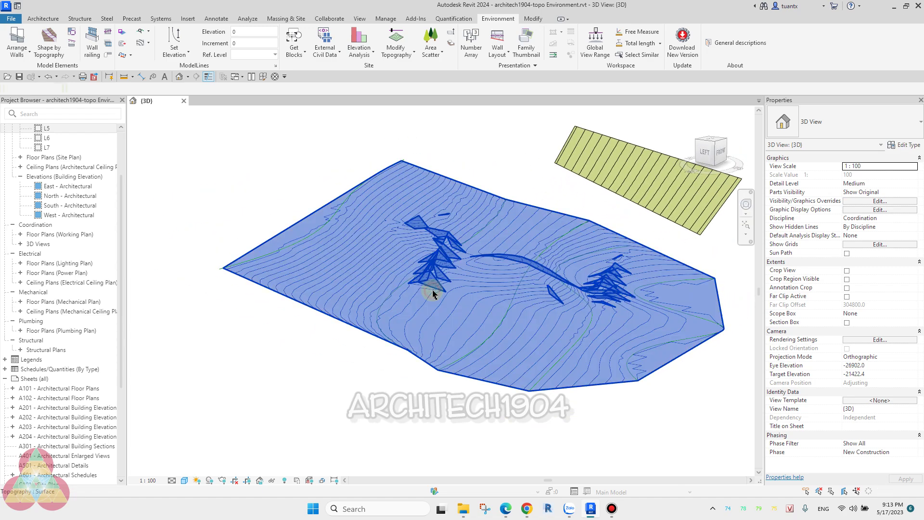
left_click(367, 263)
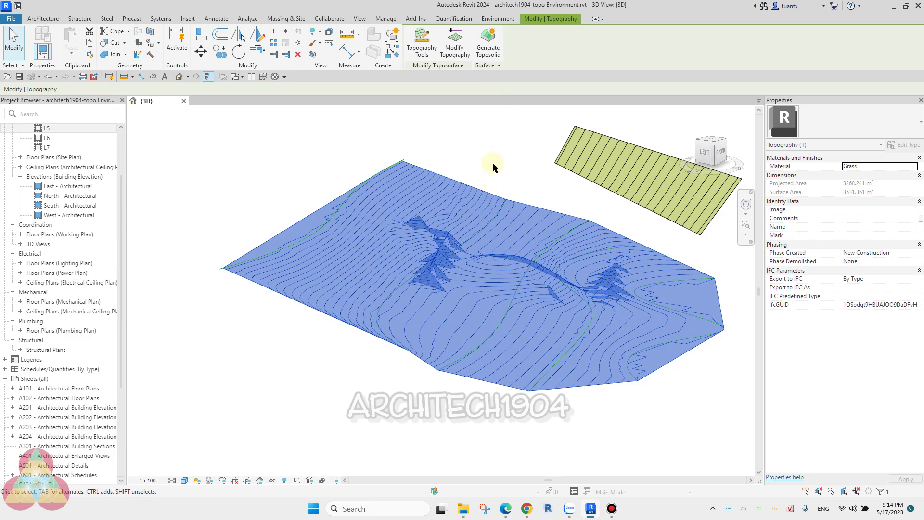
mouse_move(494, 166)
middle_mouse_down("shift")
mouse_move(438, 258)
mouse_move(342, 149)
mouse_move(392, 178)
mouse_move(401, 231)
middle_mouse_up("shift")
Delete both the large and the small topography surfaces
left_click(361, 127)
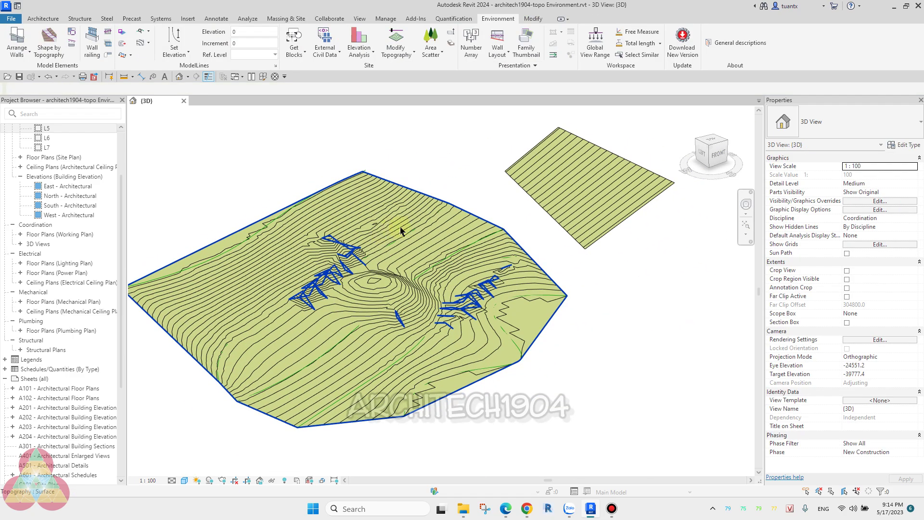
left_click(418, 244)
key("Delete")
left_click(555, 177)
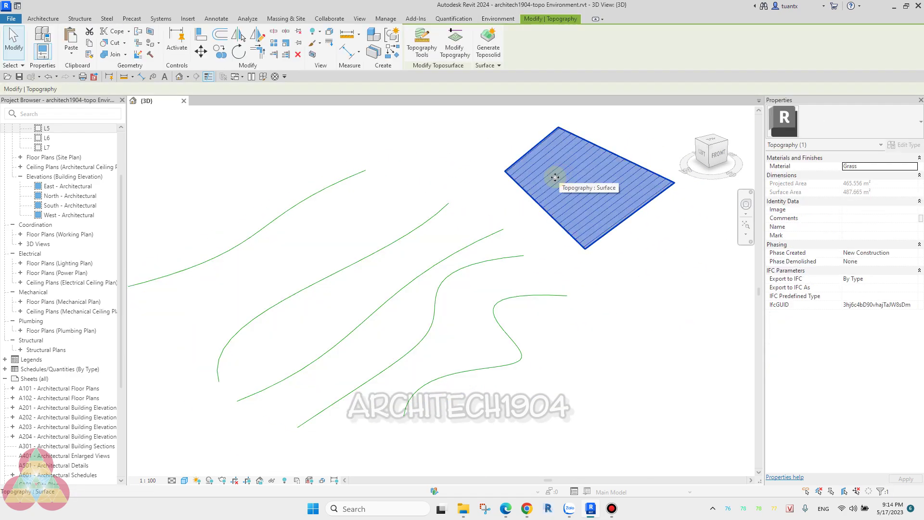
key("Delete")
Recentre the remaining contour lines and bring up the Edit Topography Tools dialog
mouse_move(465, 192)
middle_mouse_down("shift")
mouse_move(447, 182)
mouse_move(202, 204)
middle_mouse_up("shift")
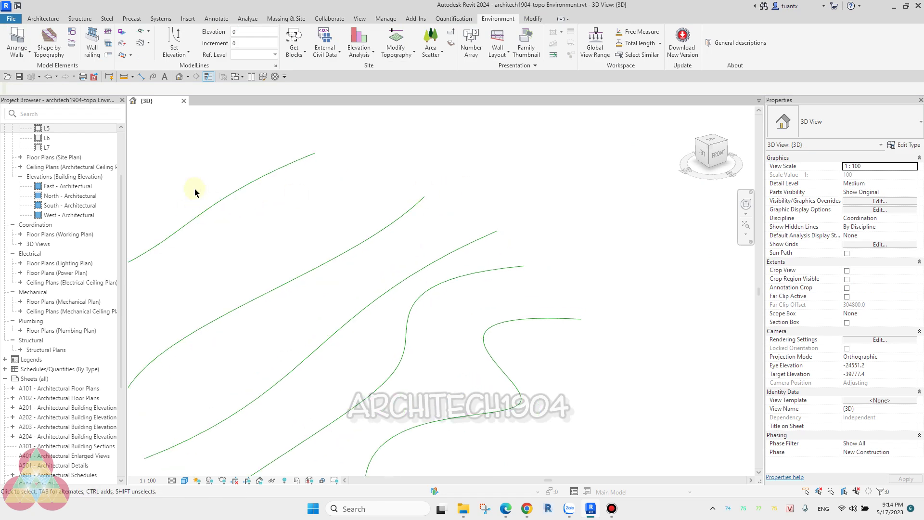
middle_click_drag(303, 217, 328, 190)
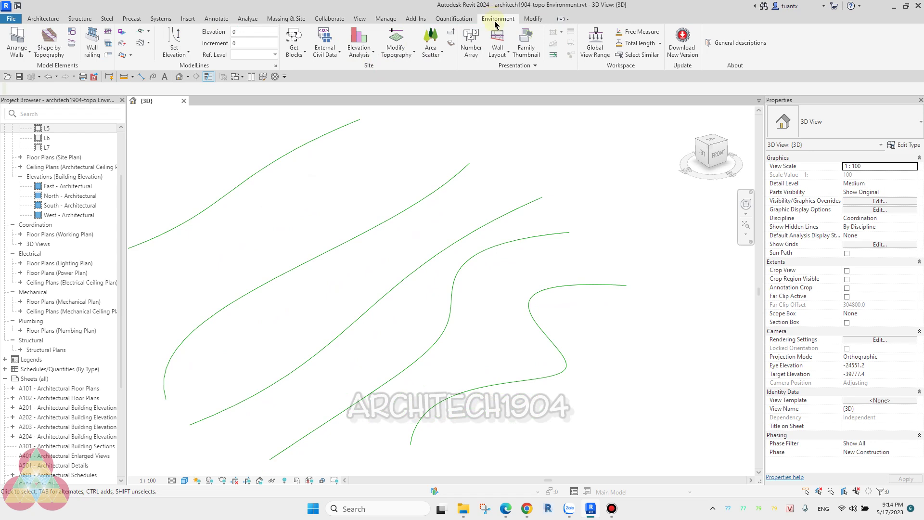
left_click(405, 57)
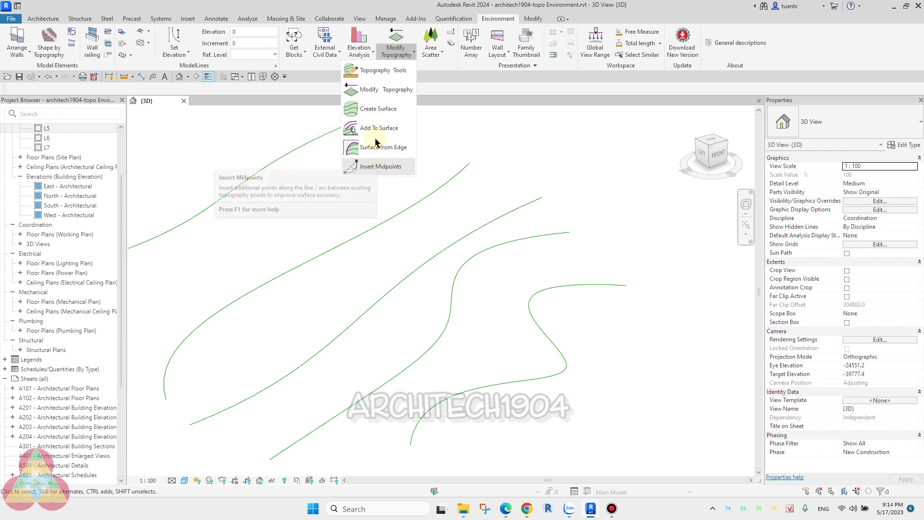
left_click(380, 71)
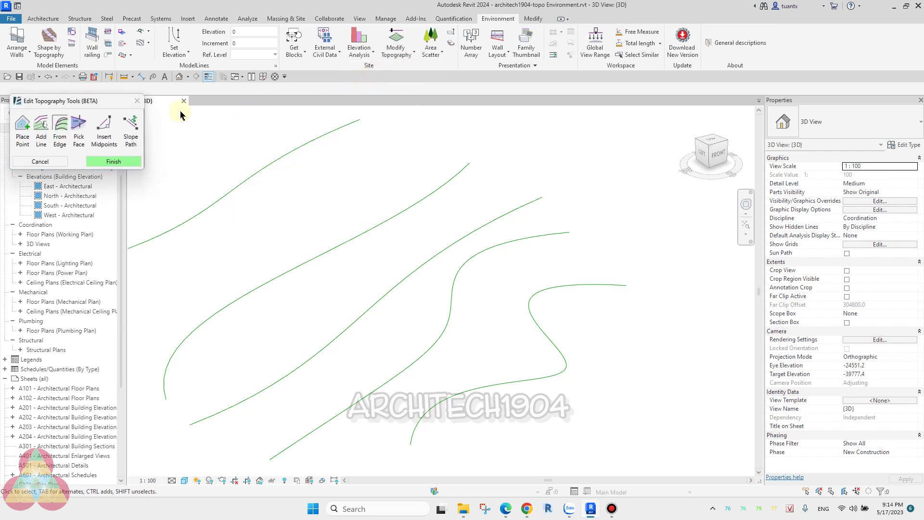
Close the Edit Topography Tools dialog and save the project when prompted
left_click_drag(86, 101, 137, 107)
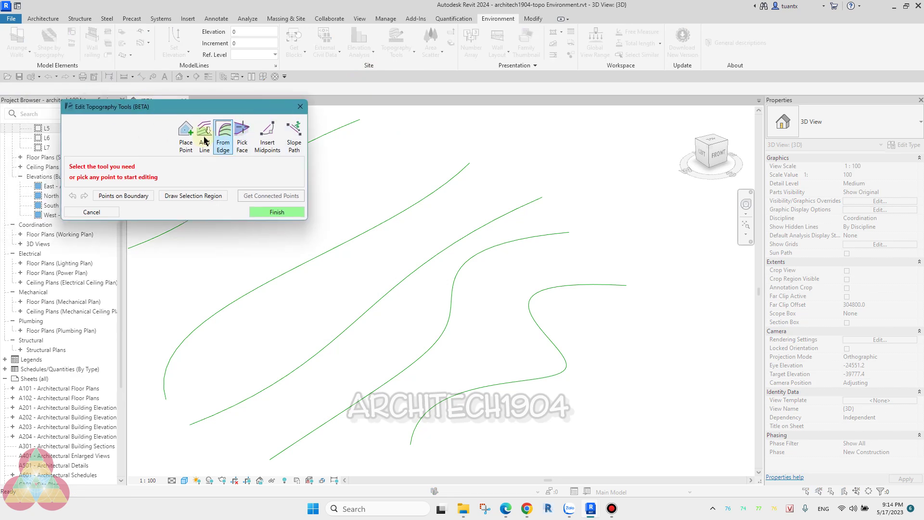
left_click(301, 109)
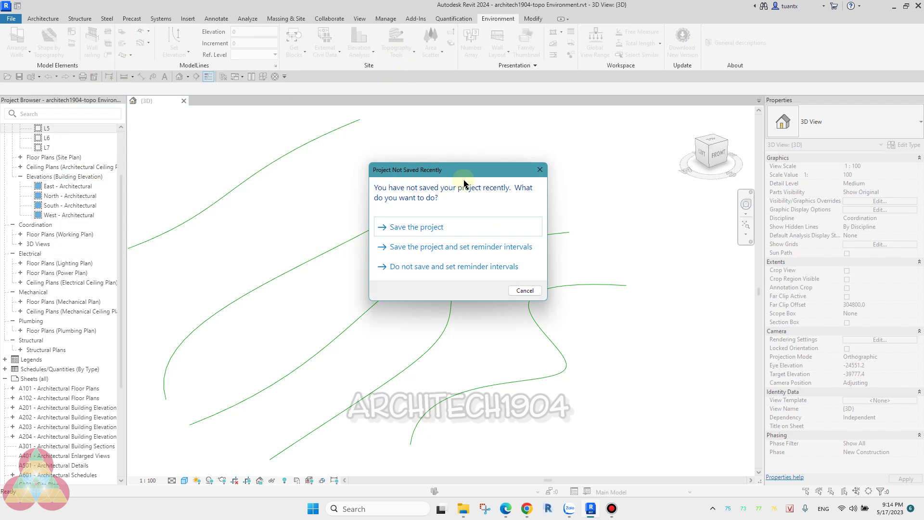
left_click(426, 228)
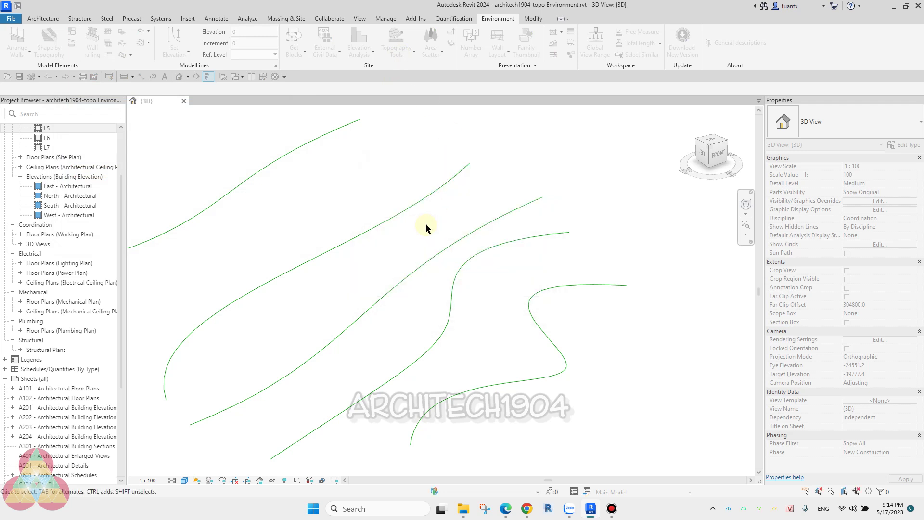
left_click(402, 55)
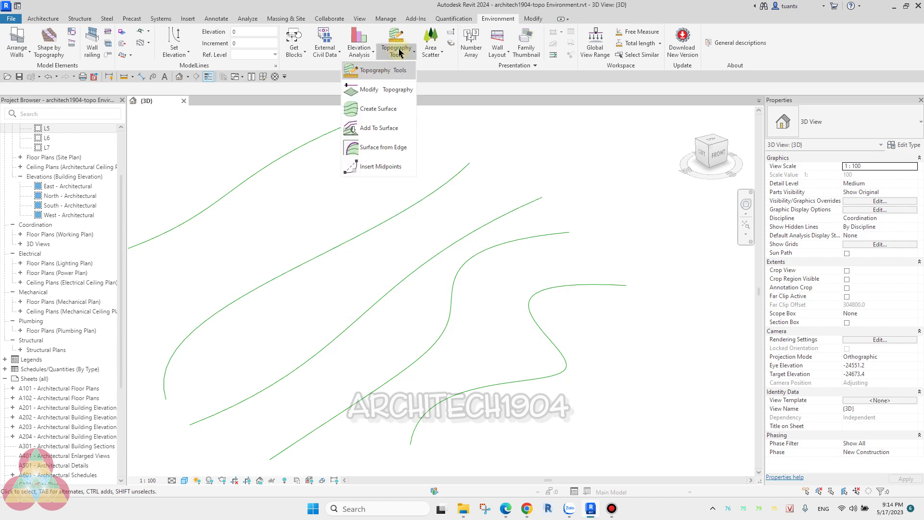
Start Place Point in Edit Topography Tools with point elevation 0 measured as Absolute
left_click(390, 74)
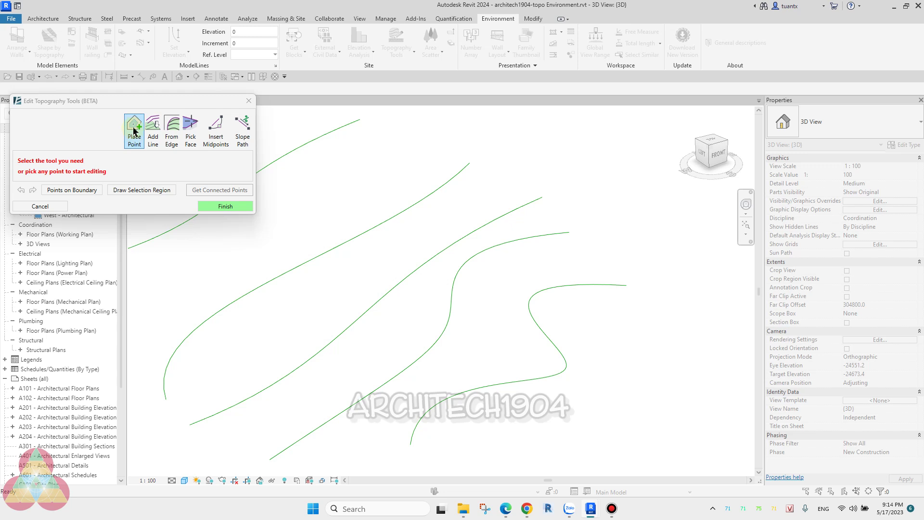
left_click(134, 130)
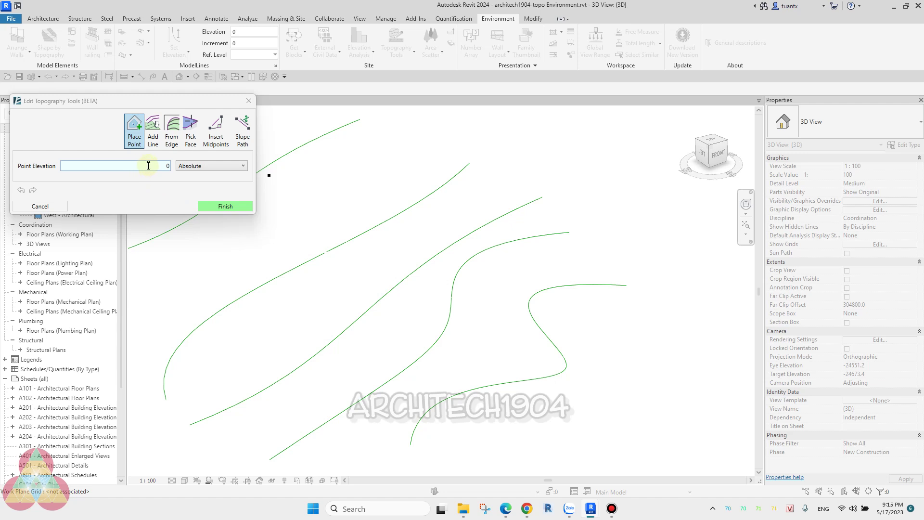
left_click(179, 168)
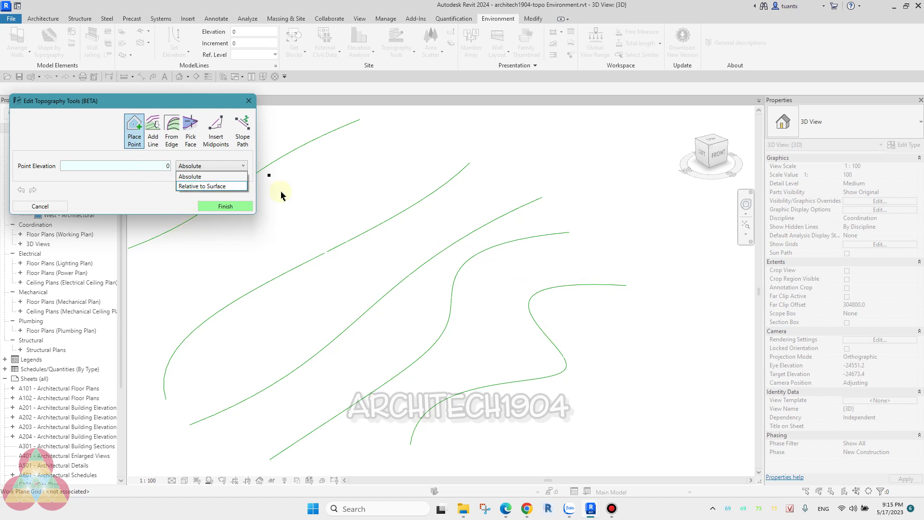
left_click(200, 177)
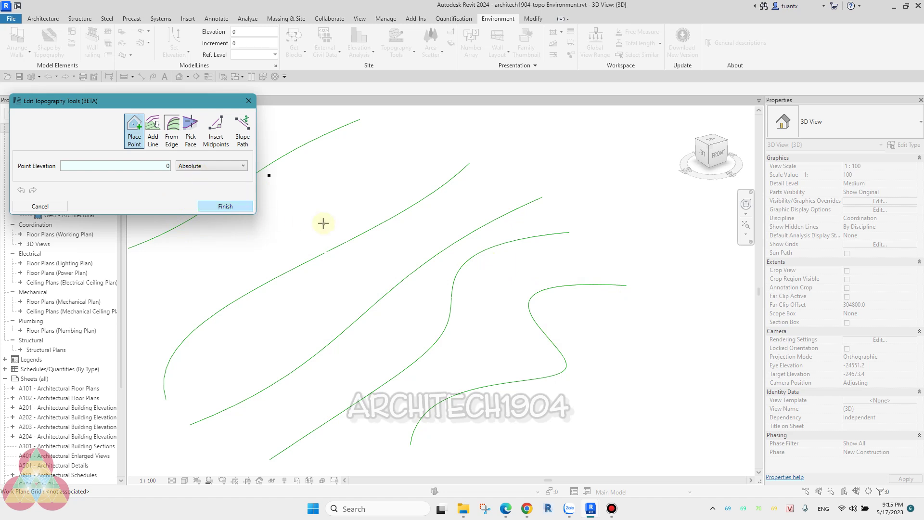
Zoom out and orbit to look straight down on the contour lines
scroll(402, 246, "down", 2)
scroll(413, 229, "down", 1)
scroll(413, 229, "down", 1)
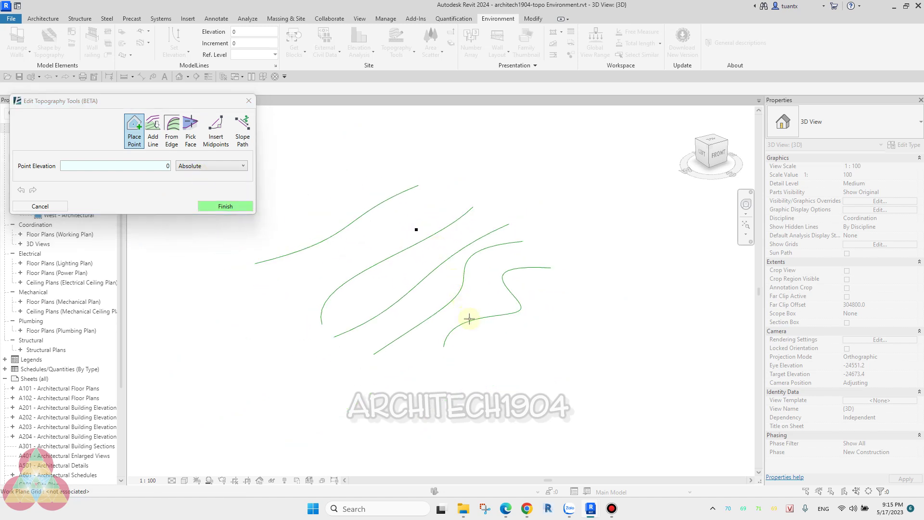
scroll(464, 386, "down", 1)
mouse_move(463, 386)
middle_mouse_down("shift")
mouse_move(387, 430)
mouse_move(377, 281)
mouse_move(387, 325)
mouse_move(374, 339)
mouse_move(367, 326)
middle_mouse_up("shift")
mouse_move(162, 104)
left_mouse_down()
mouse_move(438, 151)
mouse_move(304, 103)
left_mouse_up()
Open the Site floor plan, centre the contours, and resume placing points
left_click(122, 180)
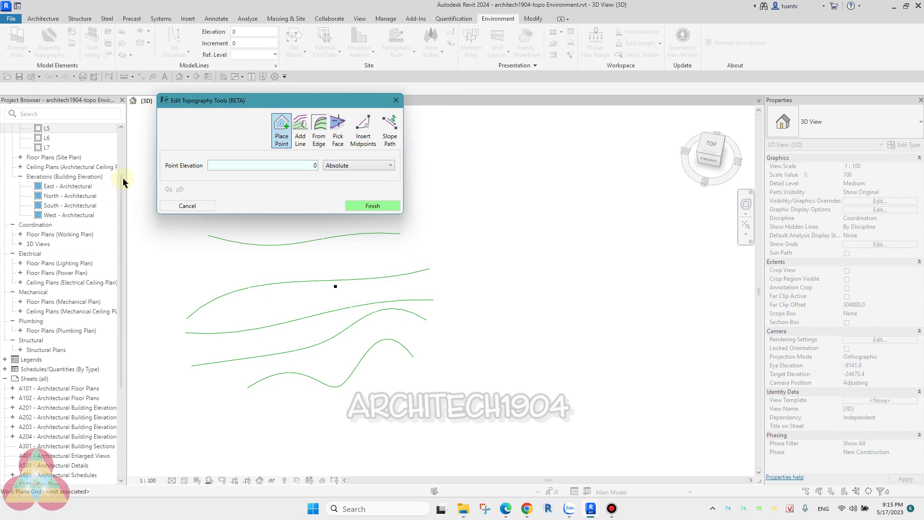
scroll(125, 134, "up", 3)
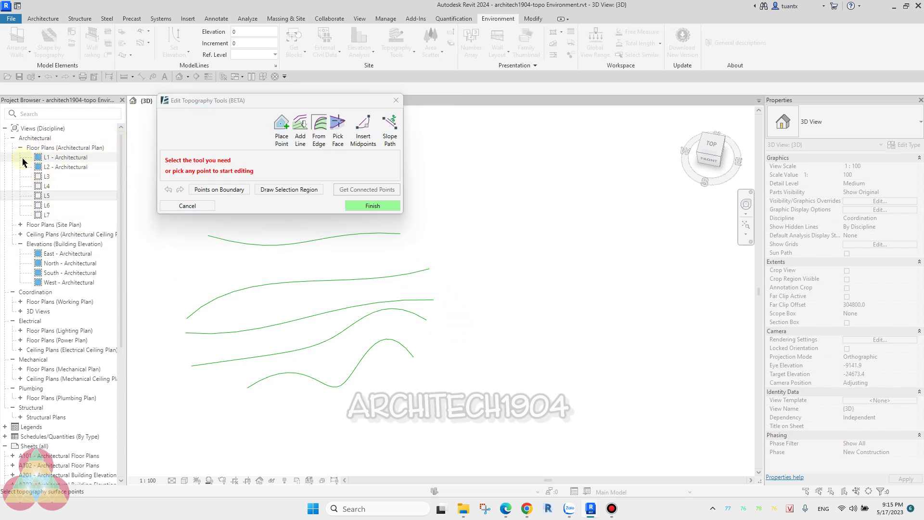
left_click(21, 225)
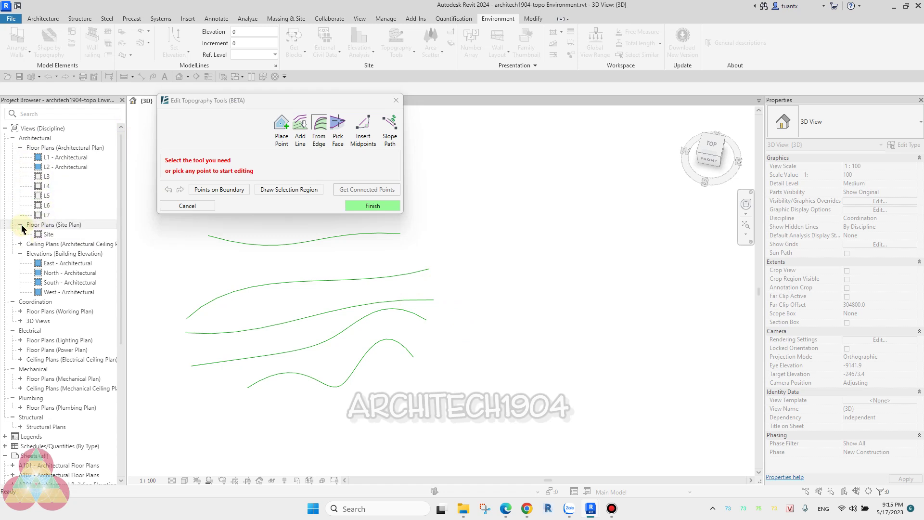
double_click(44, 234)
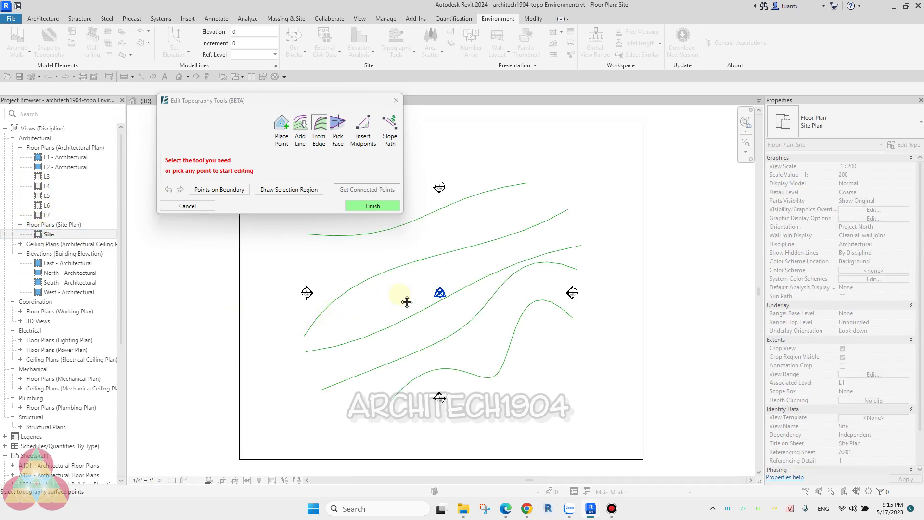
middle_click_drag(407, 302, 433, 325)
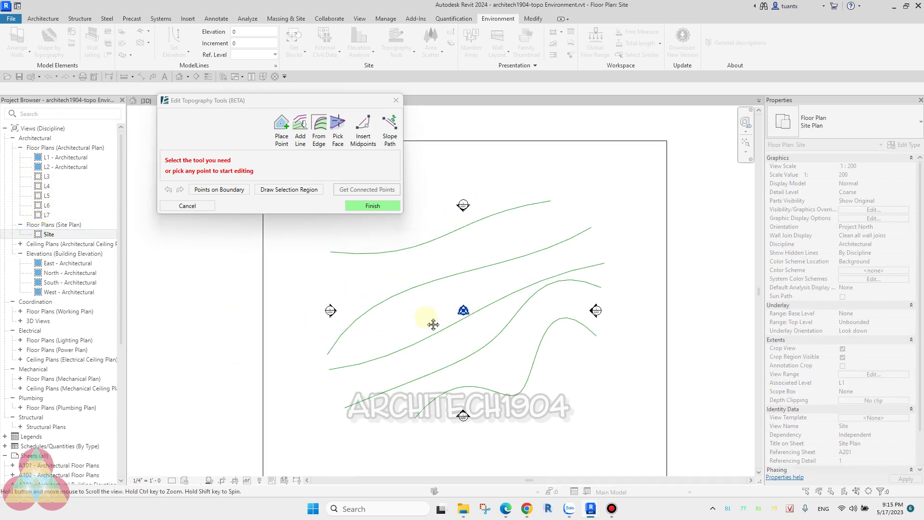
left_click(282, 138)
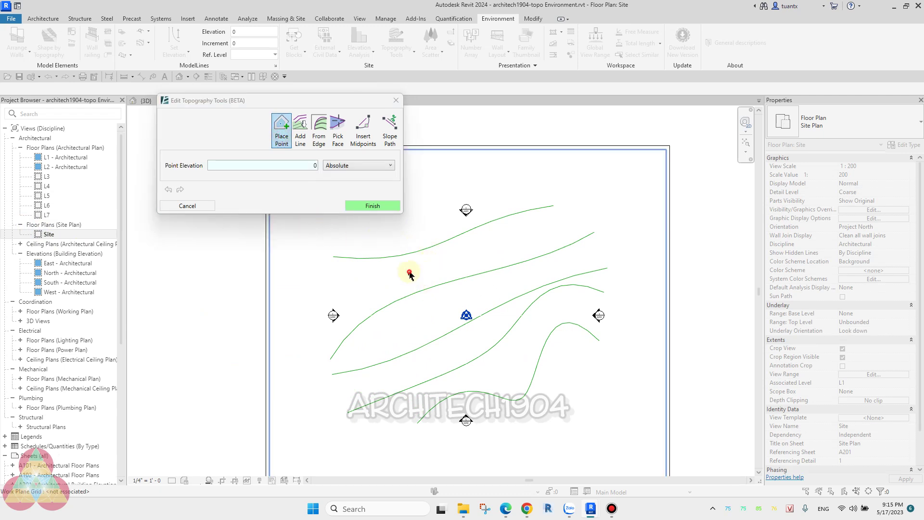
Place eleven boundary points at elevation 0 outlining the surface
left_click(409, 272)
left_click(462, 254)
left_click(517, 237)
left_click(617, 261)
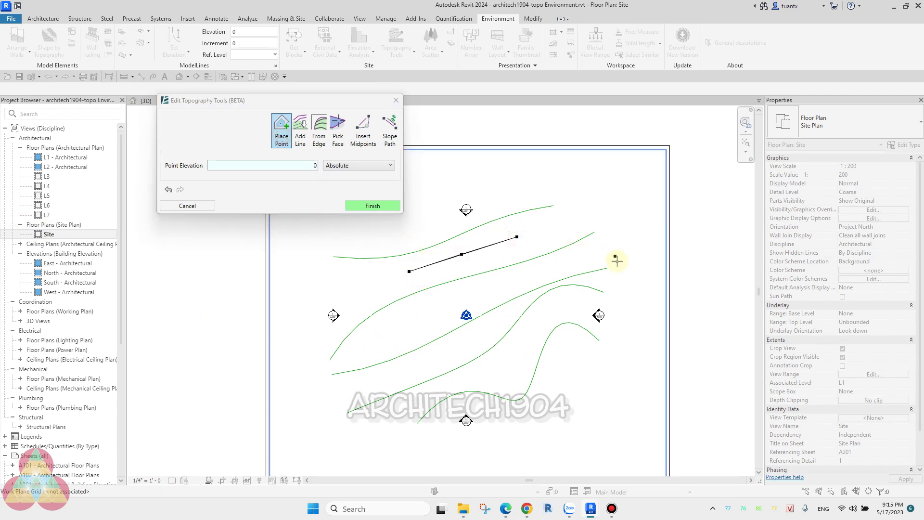
left_click(626, 365)
left_click(605, 424)
left_click(574, 432)
left_click(432, 463)
left_click(371, 445)
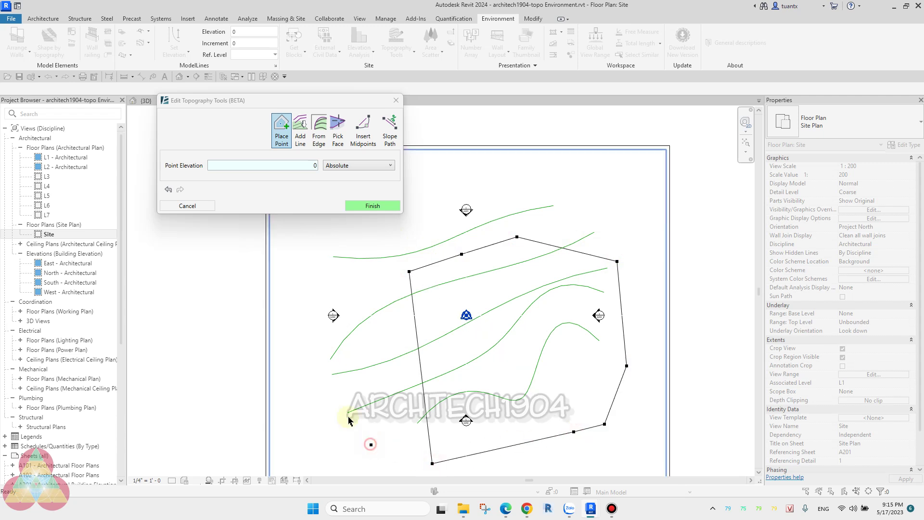
left_click(316, 393)
left_click(362, 306)
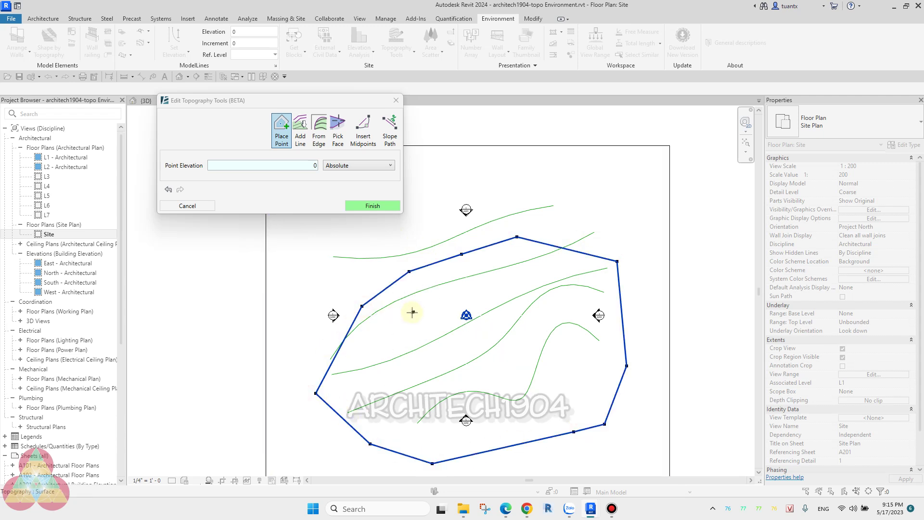
Place nine inner points at elevation 2000
left_click(303, 165)
type("2000")
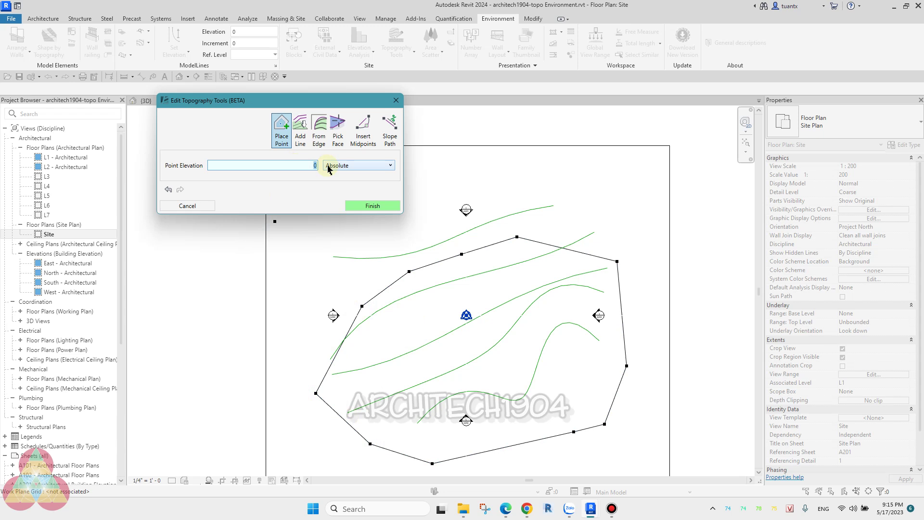
left_click(442, 307)
left_click(474, 285)
left_click(517, 270)
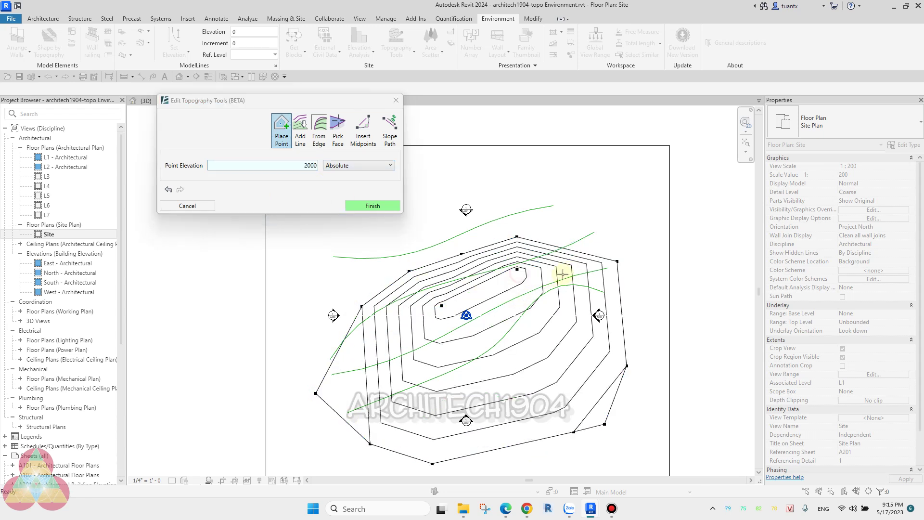
left_click(570, 277)
left_click(581, 358)
left_click(541, 409)
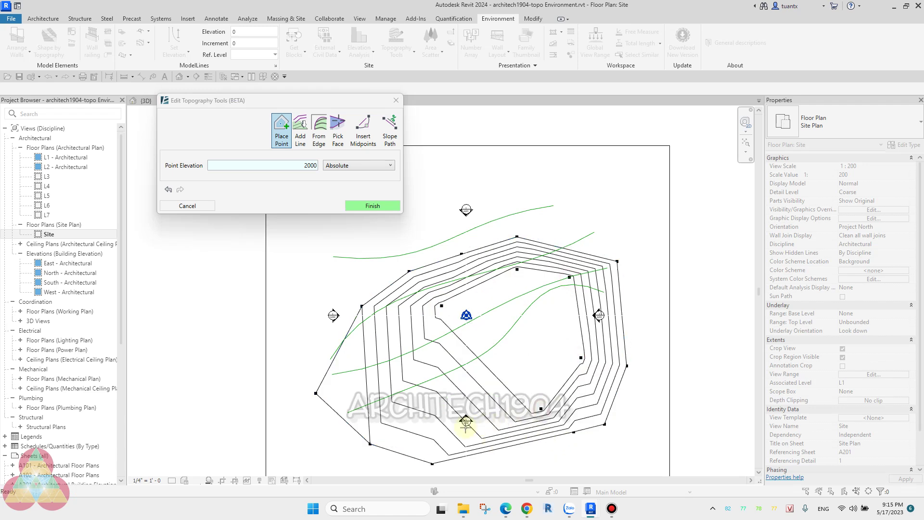
left_click(422, 421)
left_click(366, 370)
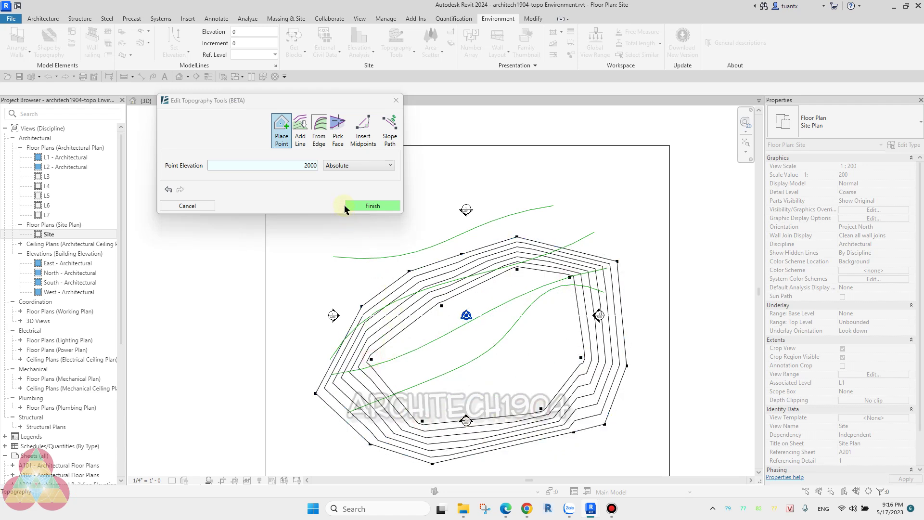
left_click(433, 330)
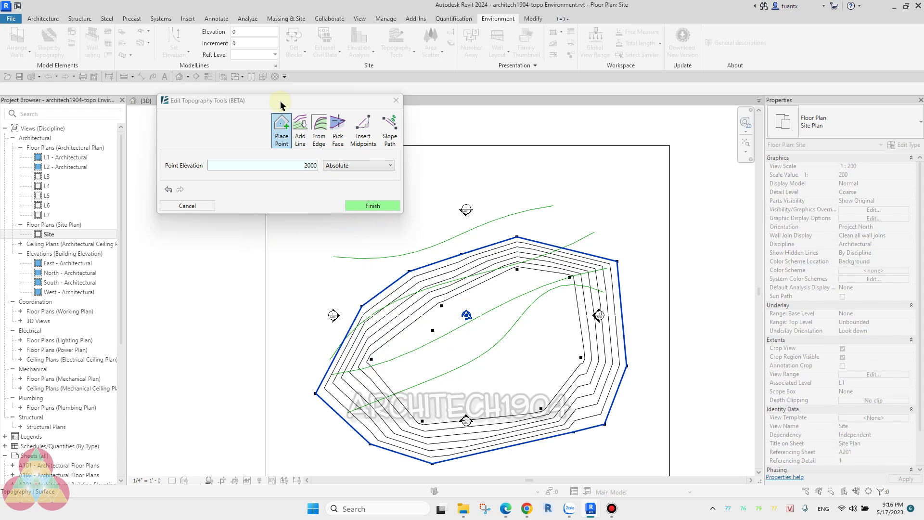
Place five central points at elevation 5000 and finish the topography surface
left_click(300, 164)
type("5000")
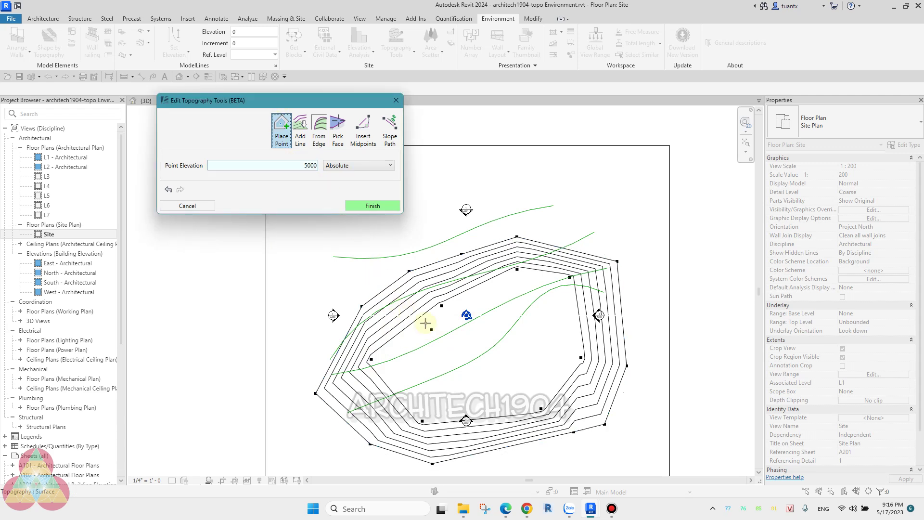
left_click(426, 324)
left_click(497, 279)
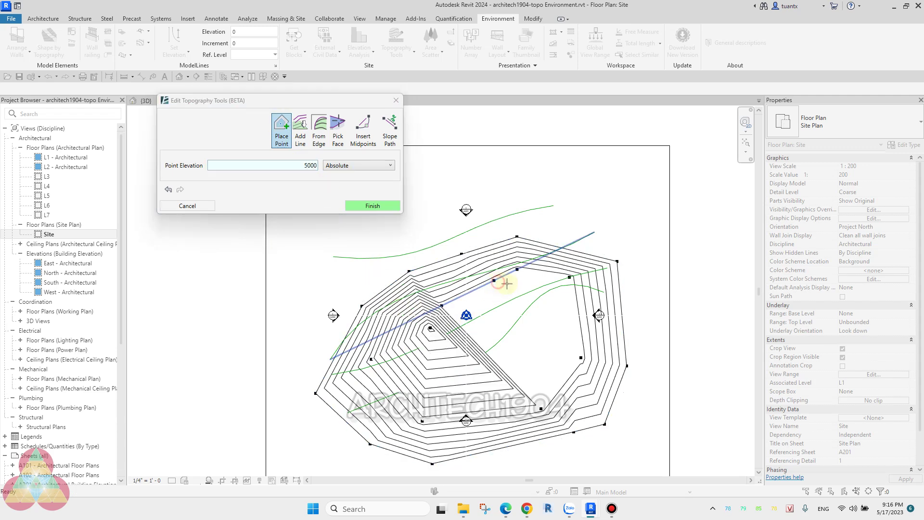
left_click(539, 294)
left_click(559, 328)
left_click(505, 363)
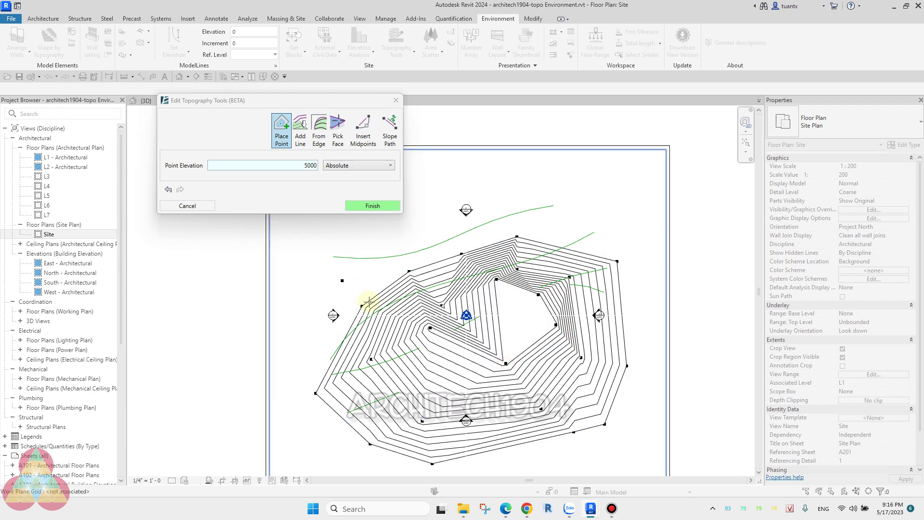
left_click(379, 207)
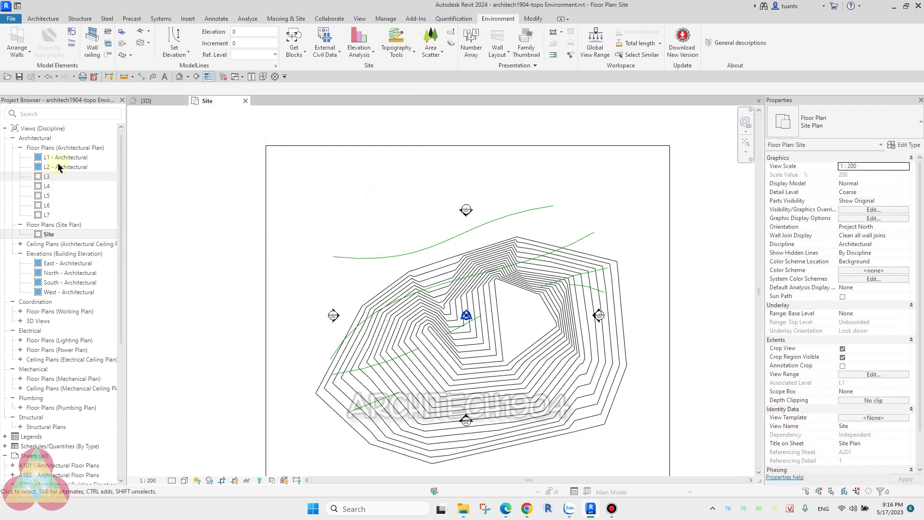
In the 3D view, select the new topography surface and check its material
left_click(161, 100)
mouse_move(443, 316)
middle_mouse_down("shift")
mouse_move(600, 305)
mouse_move(337, 278)
mouse_move(384, 260)
middle_mouse_up("shift")
left_click(383, 260)
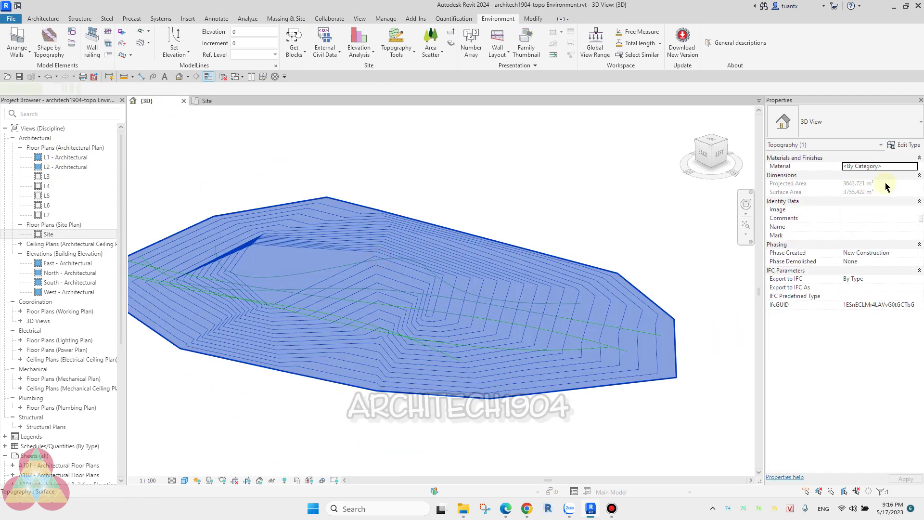
key("Escape")
left_click(886, 167)
left_click(505, 279)
left_click(892, 165)
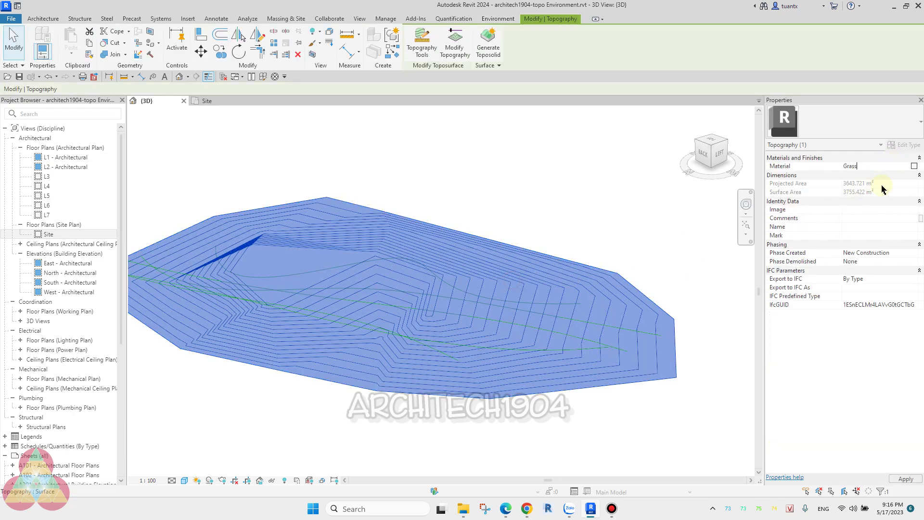
left_click(522, 173)
Delete the point-built topography surface, leaving only the green contour lines
mouse_move(478, 265)
middle_mouse_down("shift")
mouse_move(502, 302)
mouse_move(362, 342)
mouse_move(467, 258)
mouse_move(542, 344)
mouse_move(533, 324)
mouse_move(533, 346)
mouse_move(474, 367)
mouse_move(437, 165)
middle_mouse_up("shift")
scroll(502, 302, "up", 2)
left_click(466, 257)
key("Delete")
left_click(396, 51)
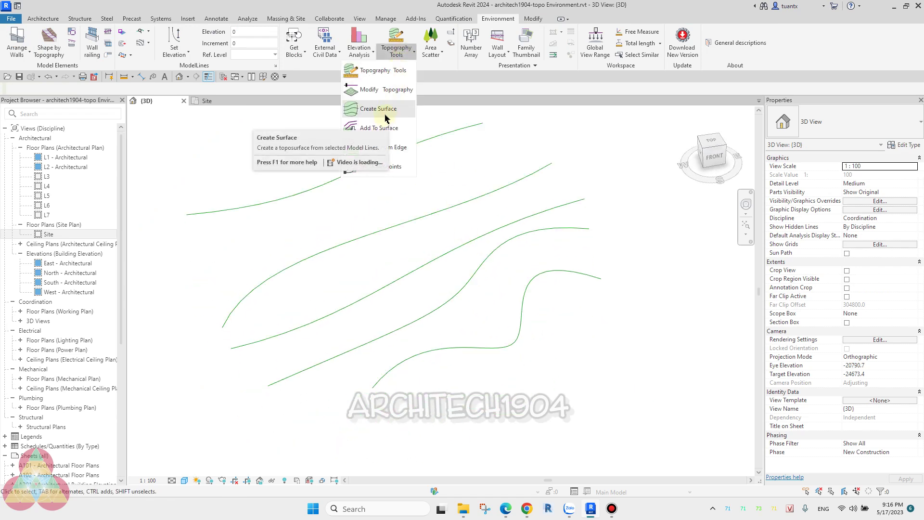
mouse_move(377, 108)
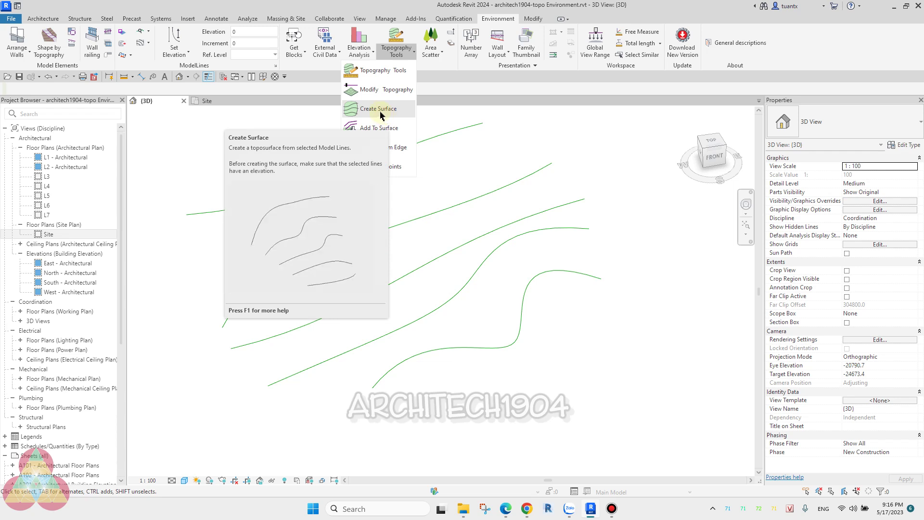
Dismiss the Topography Tools list, show the Architecture tools, and recentre the contour lines
left_click(612, 351)
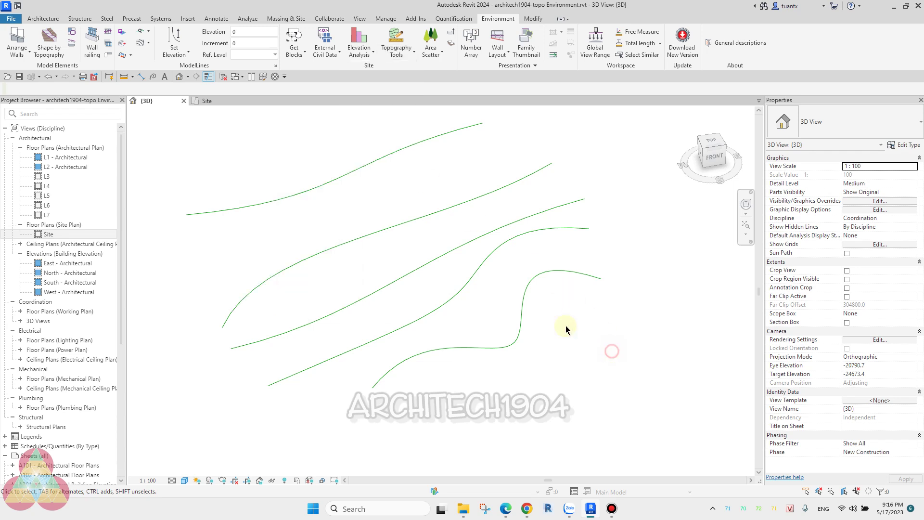
left_click(48, 19)
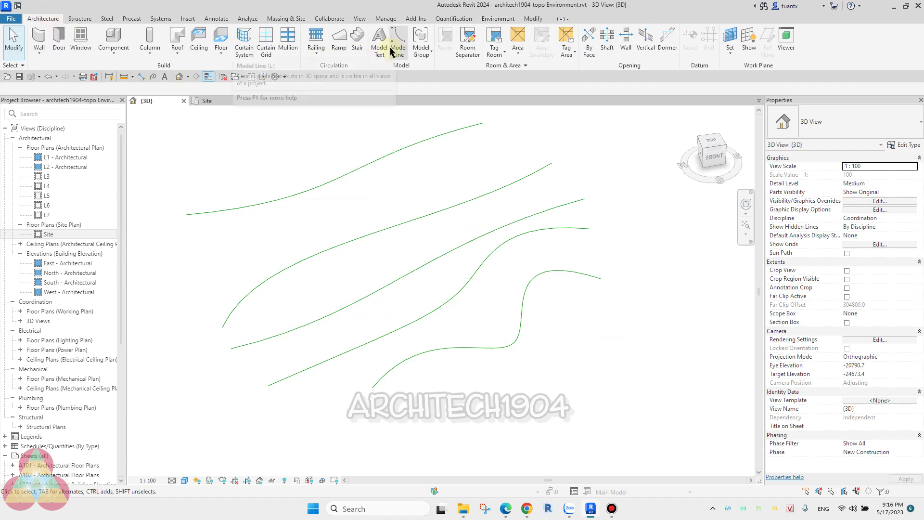
left_click(222, 19)
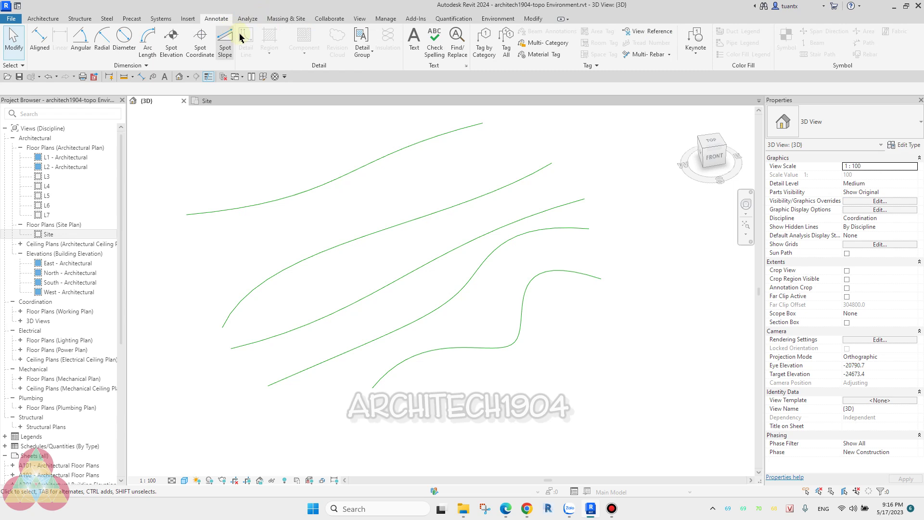
left_click(41, 20)
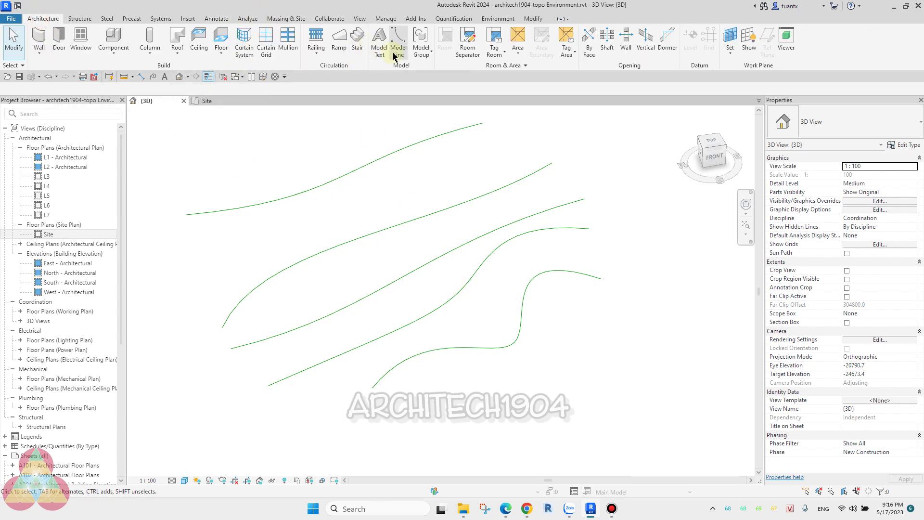
middle_click_drag(340, 206, 329, 176)
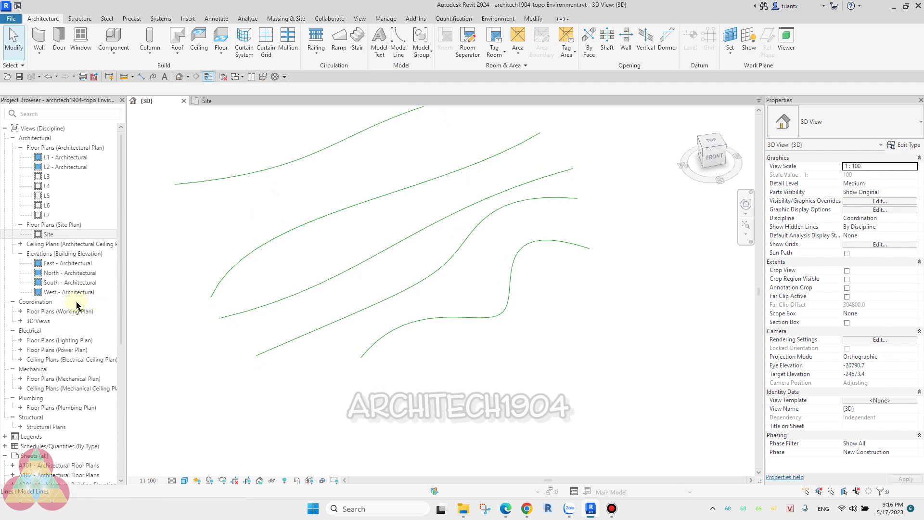
Open the East - Architectural elevation, frame its level markers, then return to the {3D} view
double_click(60, 263)
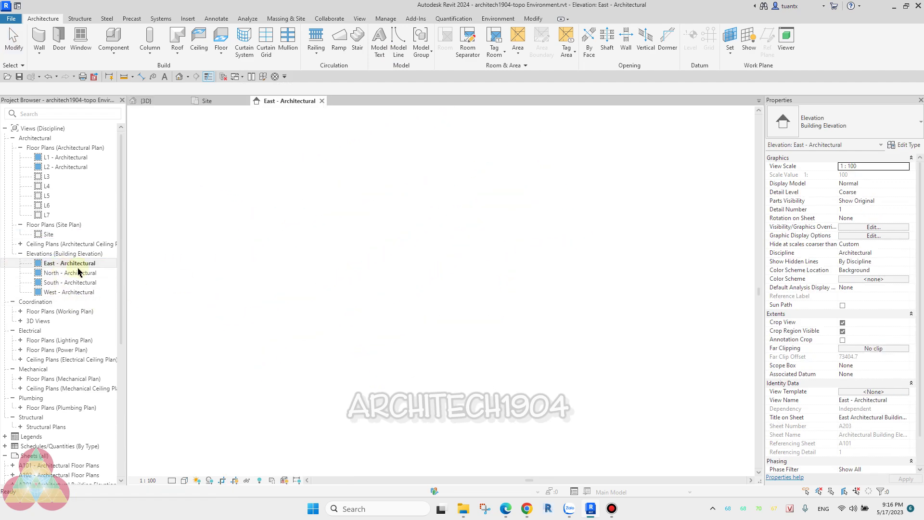
scroll(602, 318, "up", 2)
scroll(568, 385, "up", 2)
scroll(558, 215, "up", 2)
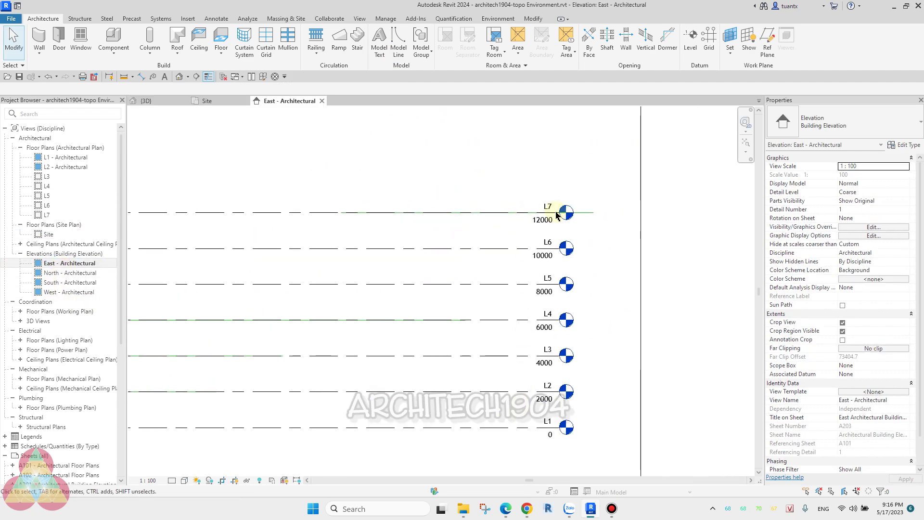
middle_click_drag(519, 240, 553, 197)
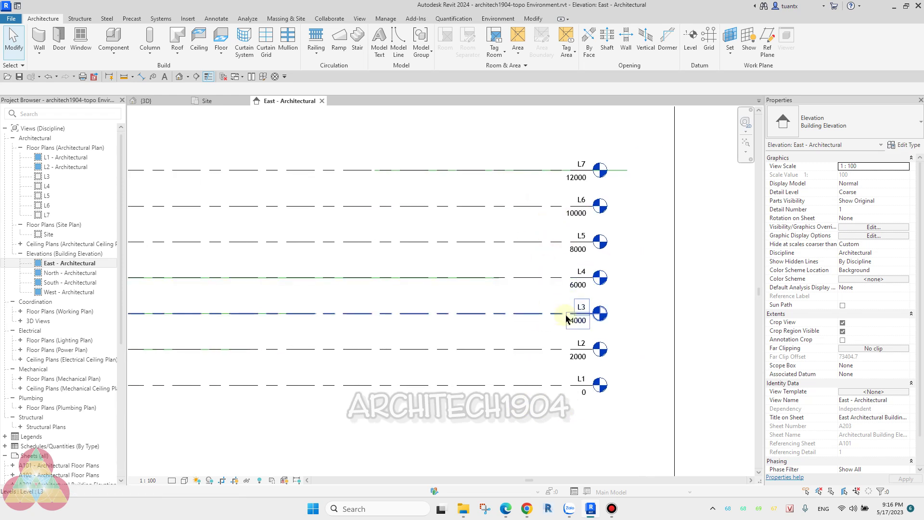
middle_click_drag(388, 262, 533, 254)
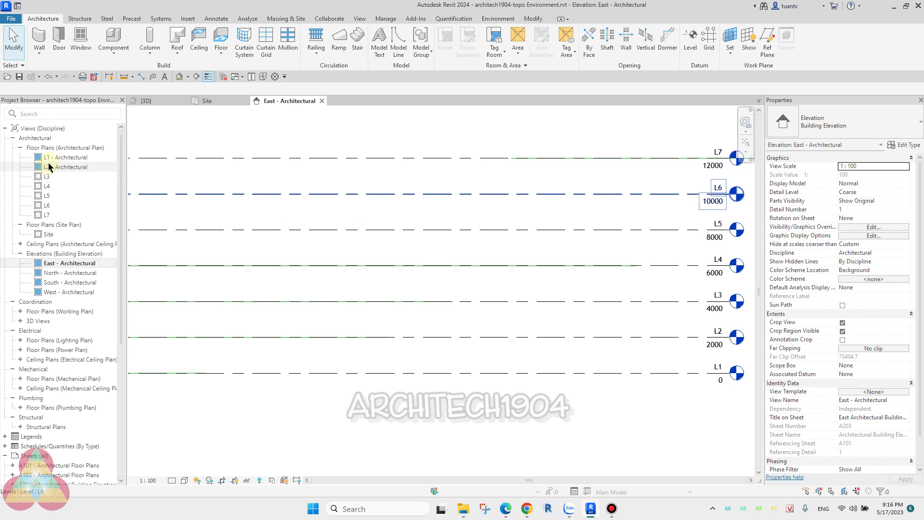
left_click(147, 101)
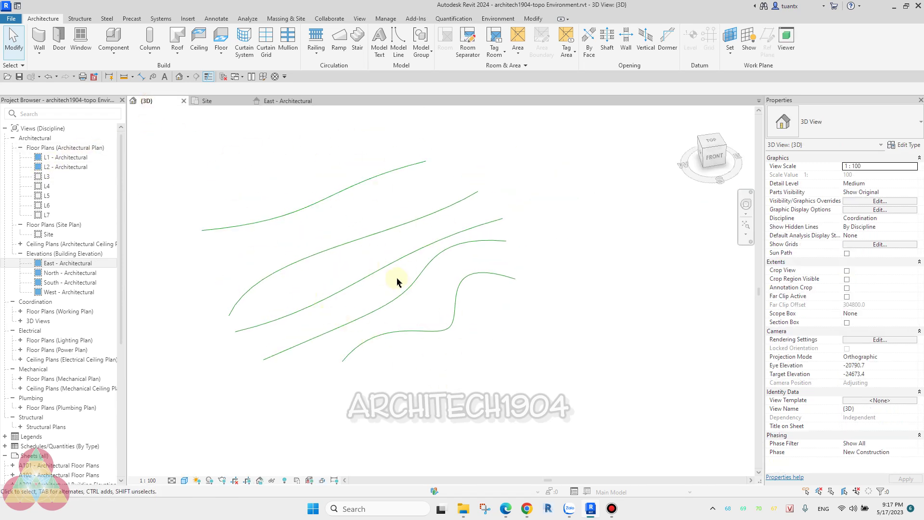
Window-select the lower four contour lines, leaving the top line out
scroll(277, 209, "up", 2)
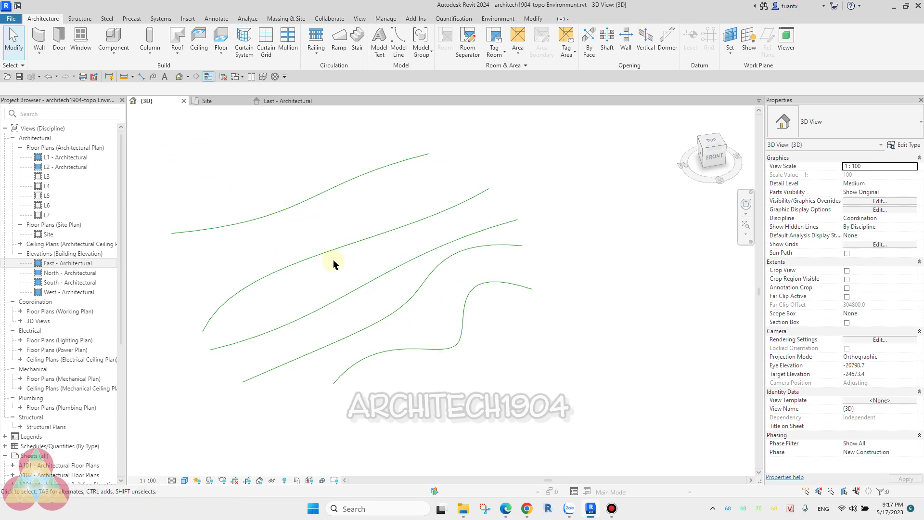
mouse_move(350, 298)
middle_mouse_down("shift")
mouse_move(436, 318)
mouse_move(414, 346)
middle_mouse_up("shift")
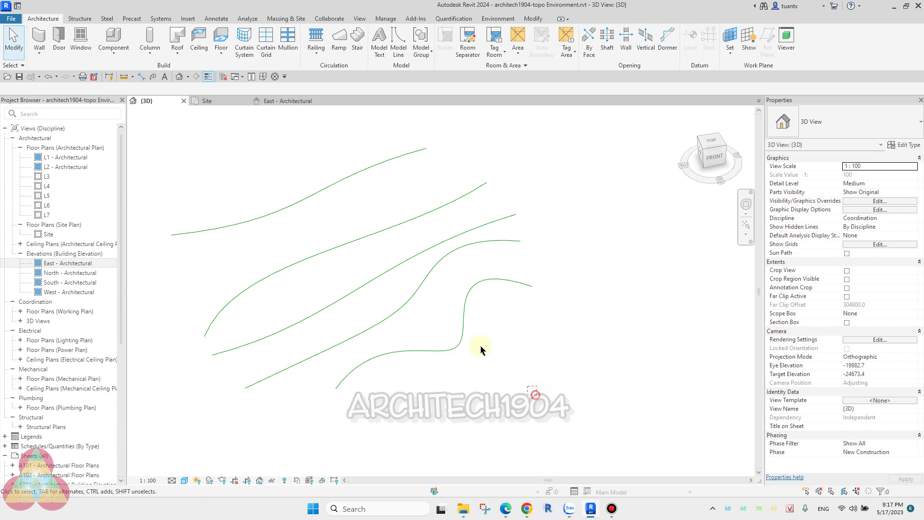
left_click_drag(535, 399, 265, 182)
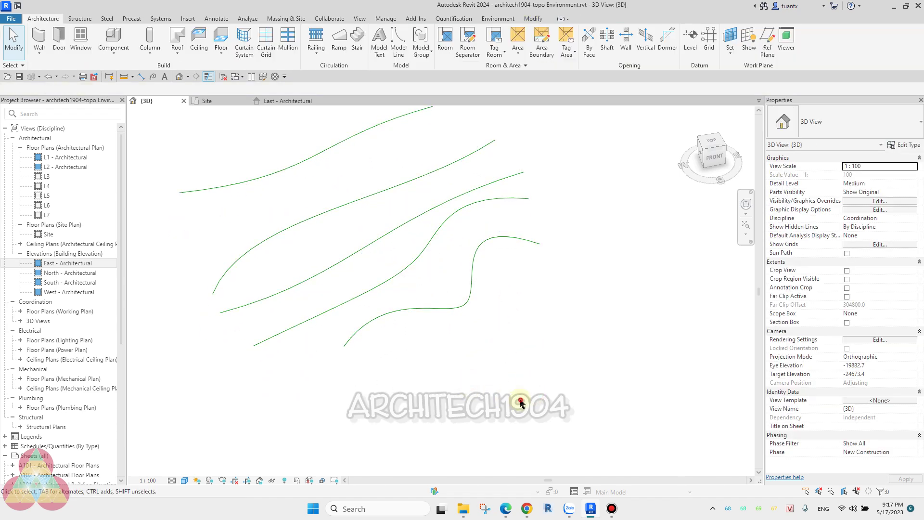
mouse_move(521, 399)
left_mouse_down()
mouse_move(358, 220)
mouse_move(359, 195)
left_mouse_up()
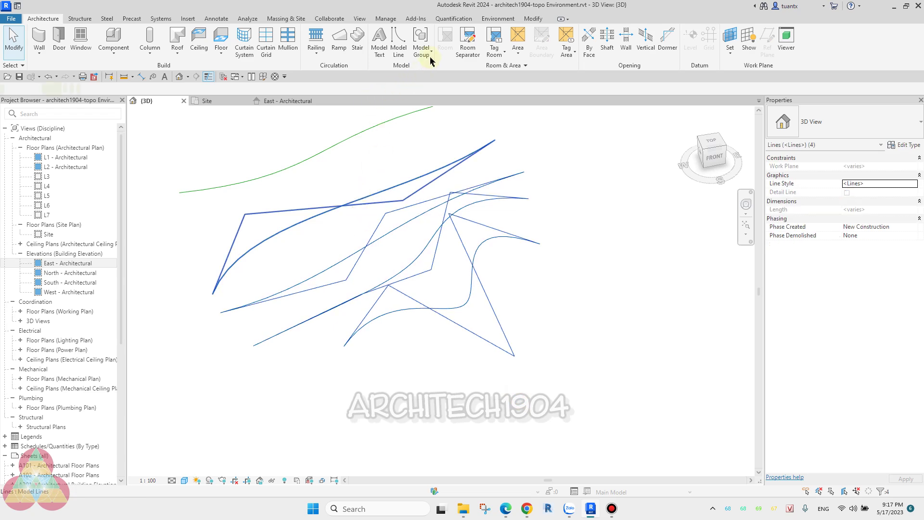
Create a topography surface from the four selected lines and orbit to inspect it
left_click(489, 20)
left_click(404, 57)
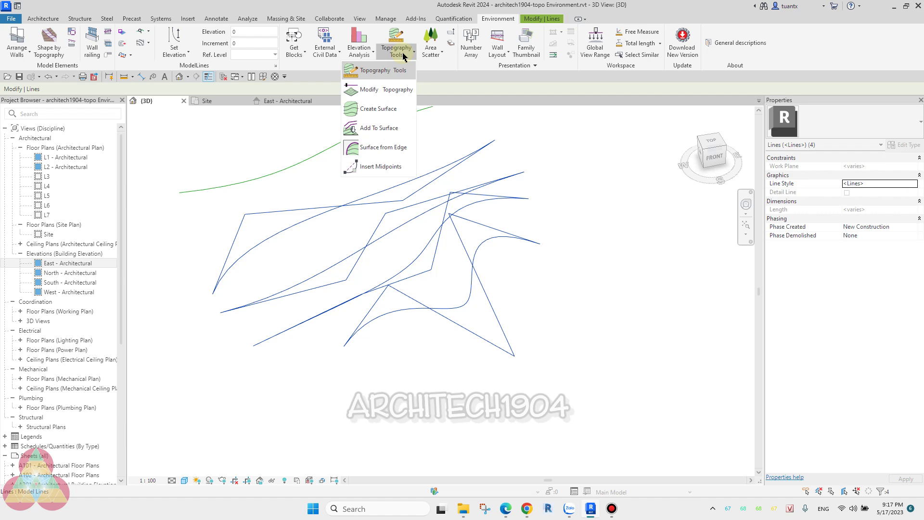
left_click(380, 110)
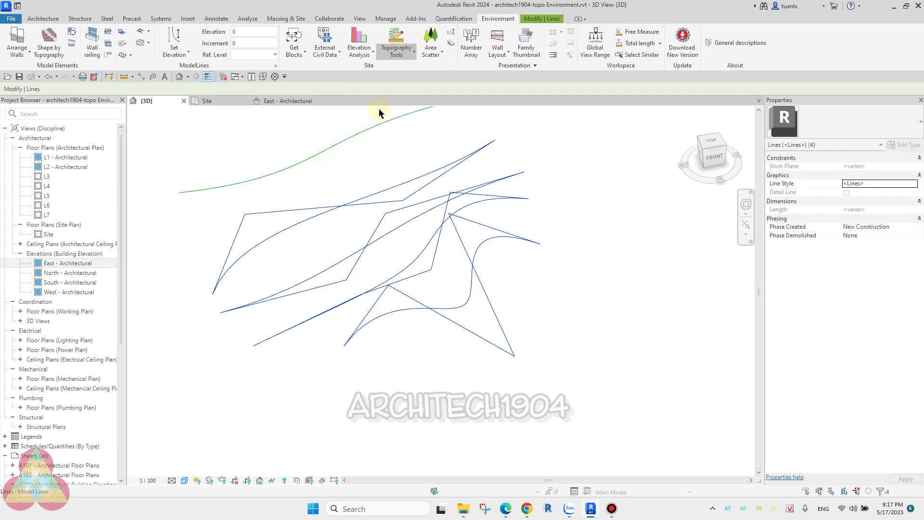
mouse_move(380, 115)
middle_mouse_down("shift")
mouse_move(533, 284)
mouse_move(526, 334)
middle_mouse_up("shift")
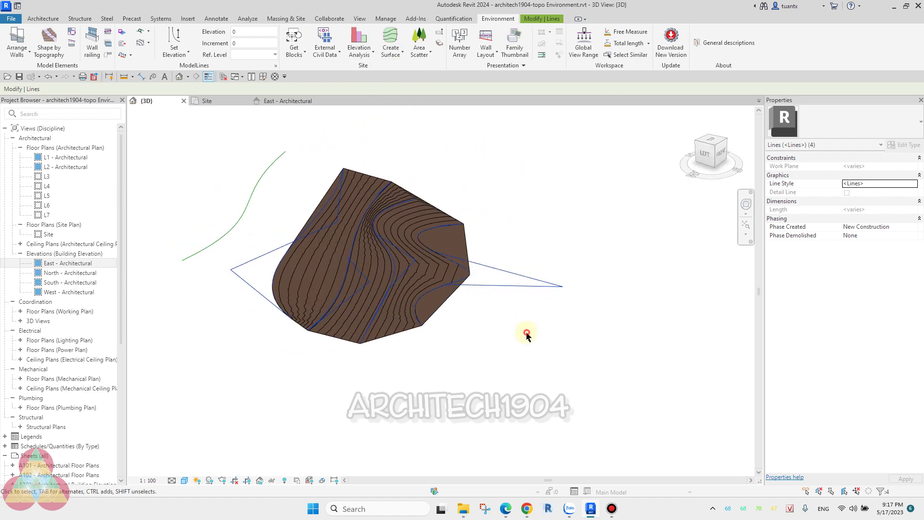
key("Escape")
mouse_move(392, 324)
middle_mouse_down("shift")
mouse_move(386, 316)
mouse_move(495, 321)
middle_mouse_up("shift")
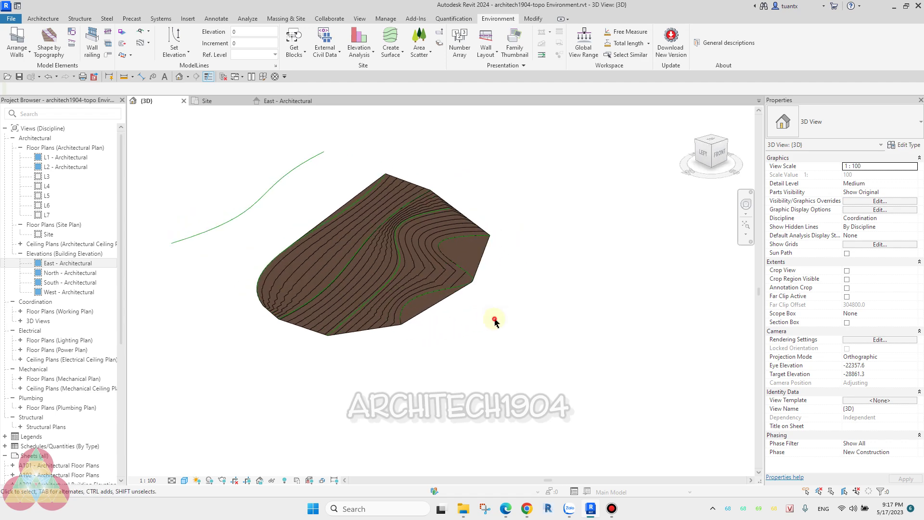
Set the topography surface's Material to Grass in Properties
left_click(412, 216)
left_click(887, 166)
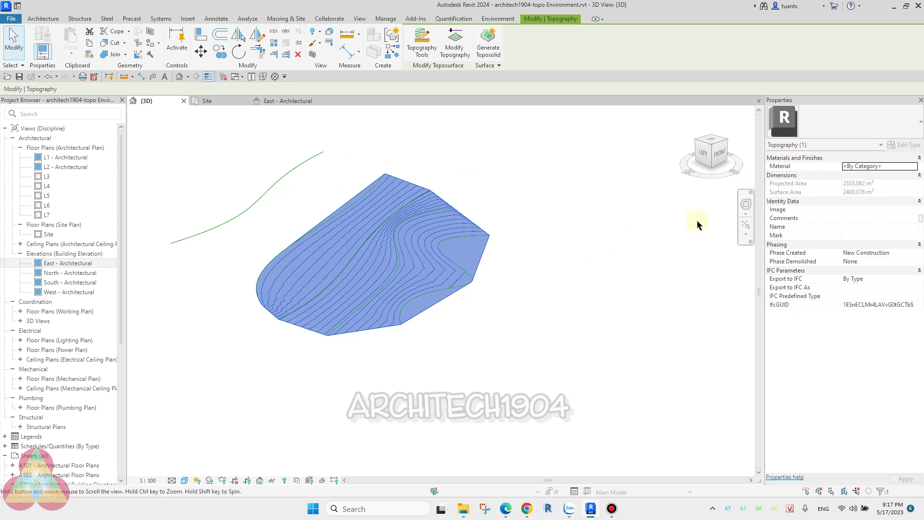
left_click(891, 167)
type("Grass")
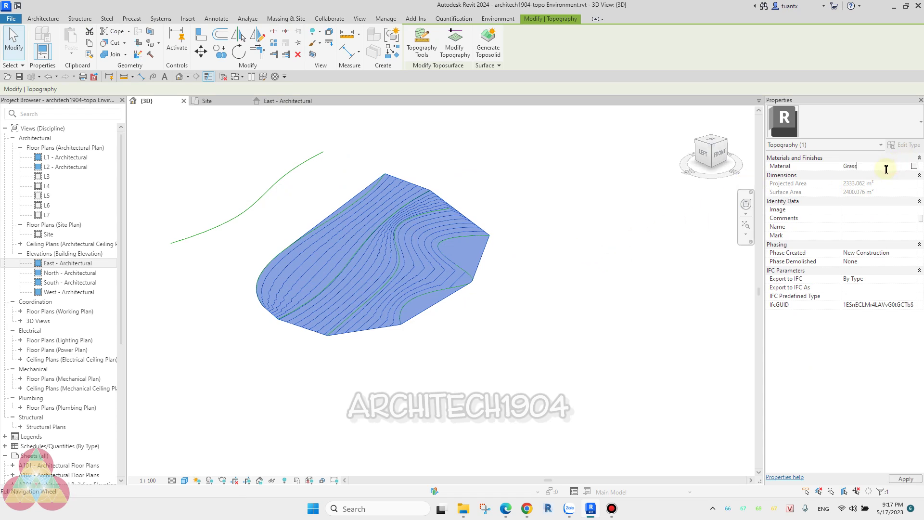
key("Escape")
Inspect the green surface, browsing the surface creation tools, then deselect it
scroll(326, 282, "up", 2)
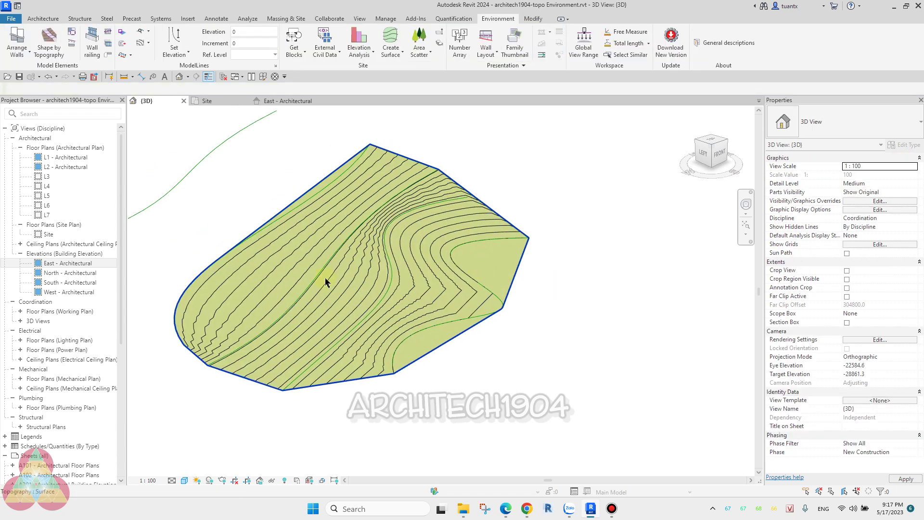
scroll(289, 264, "up", 2)
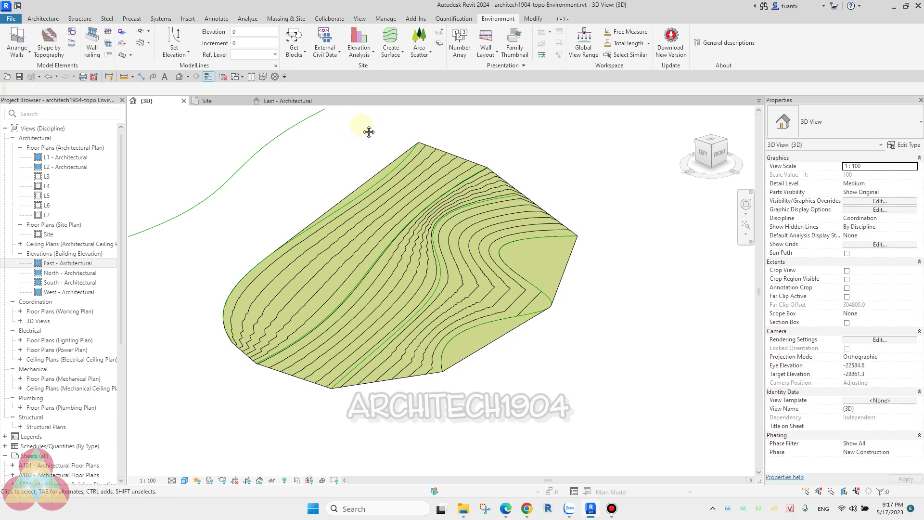
left_click(391, 55)
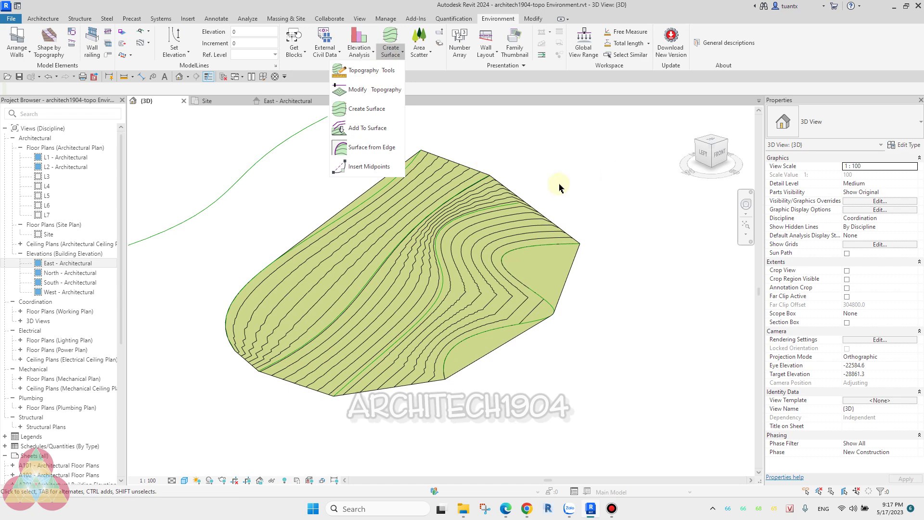
left_click(402, 195)
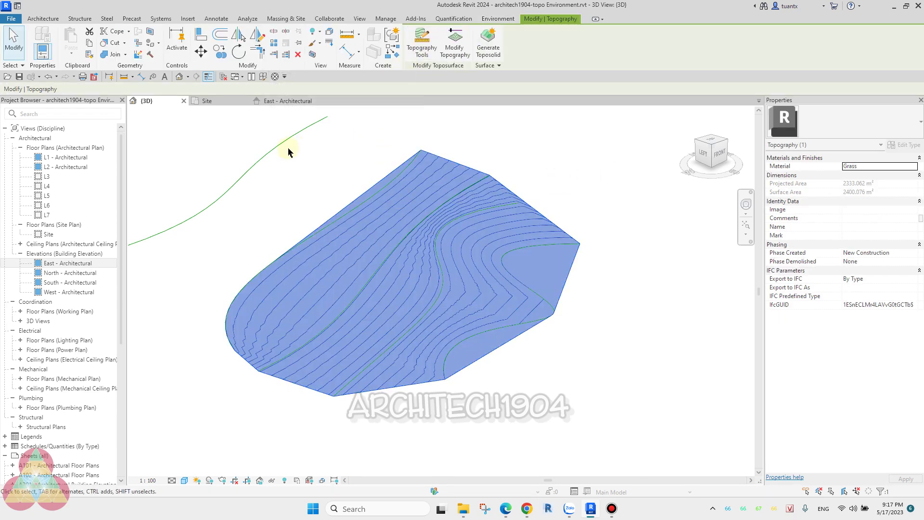
middle_click_drag(284, 149, 345, 208)
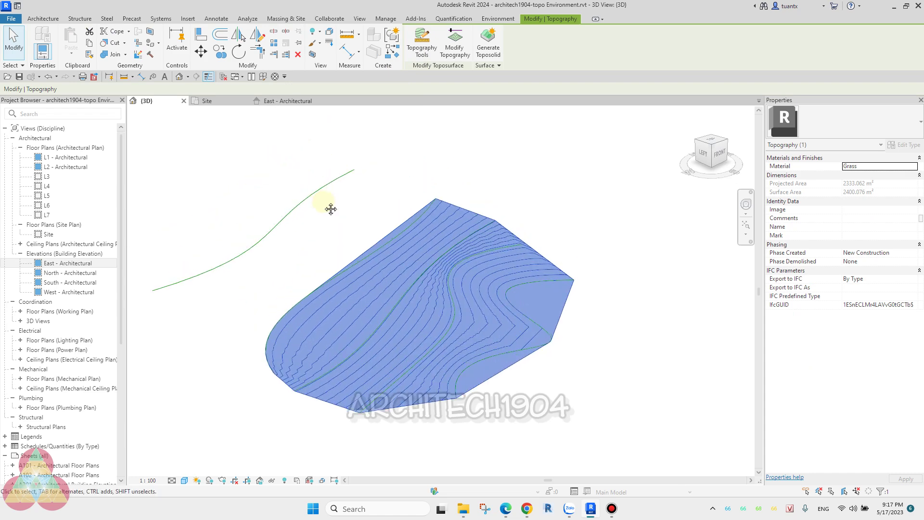
scroll(345, 208, "up", 1)
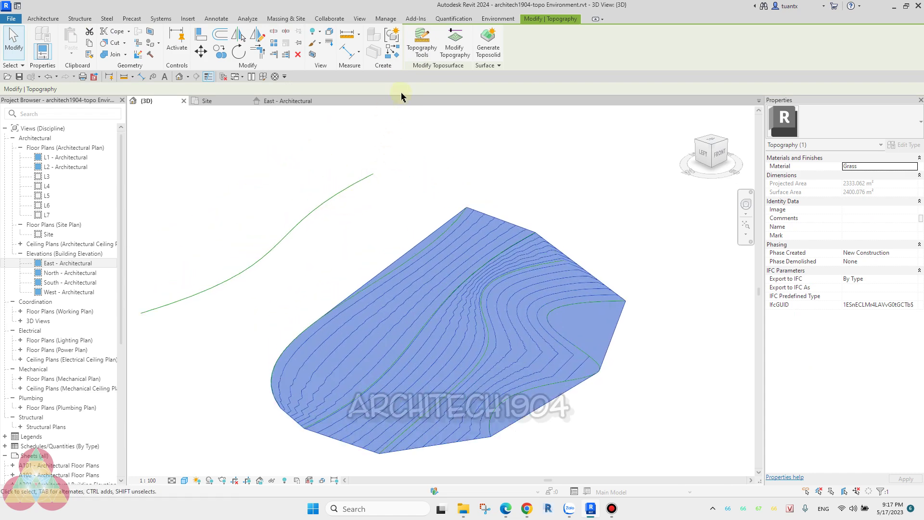
left_click(458, 134)
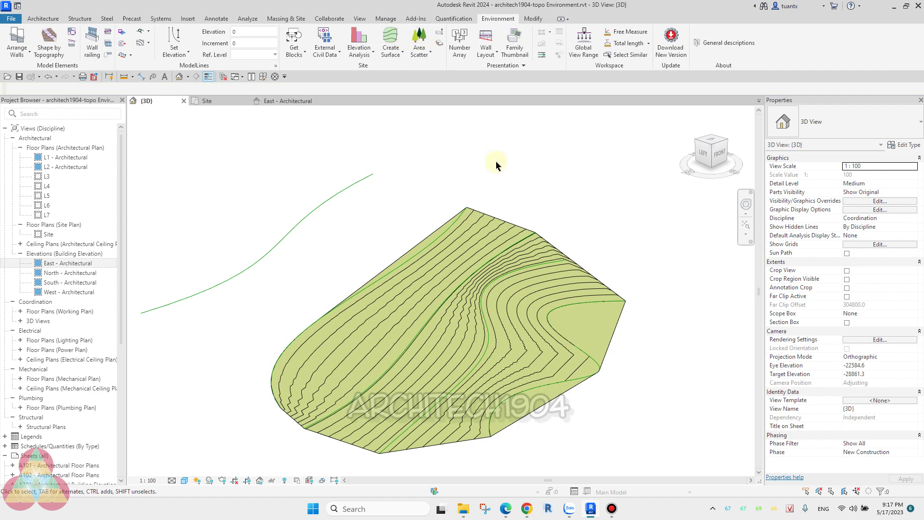
left_click(391, 52)
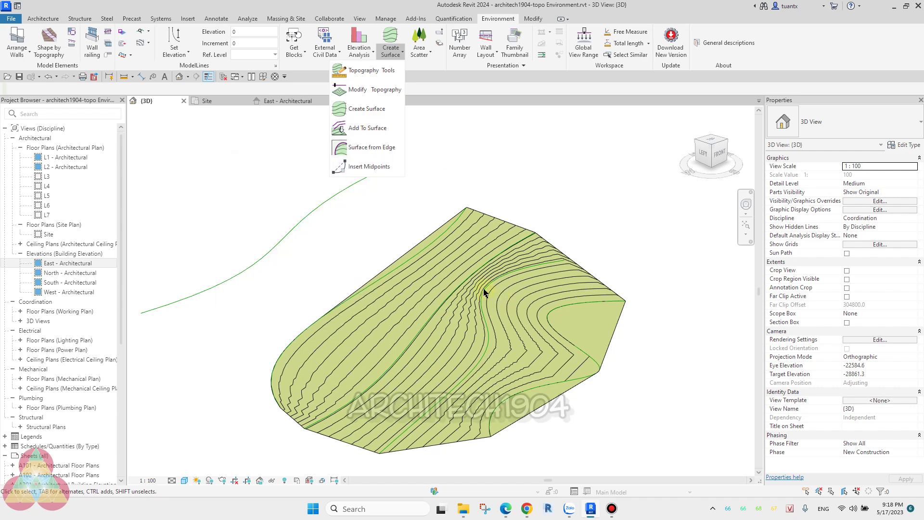
left_click(506, 240)
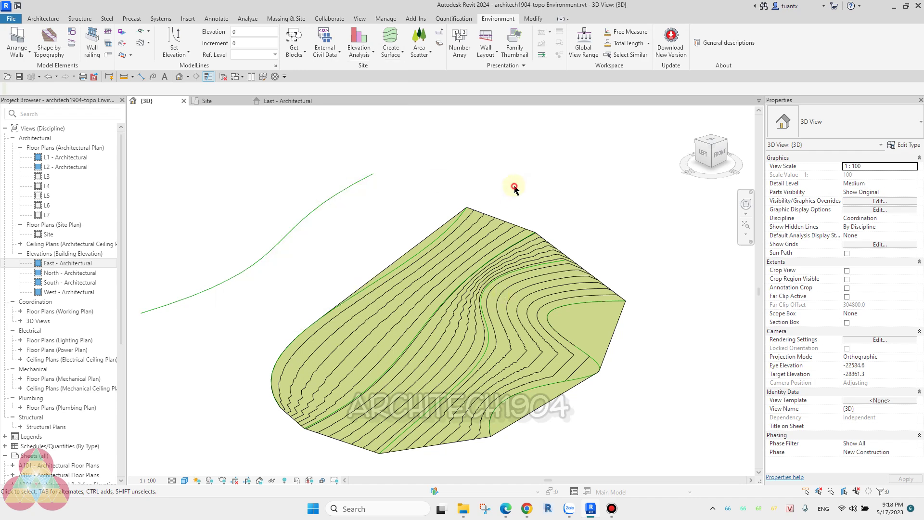
left_click(444, 266)
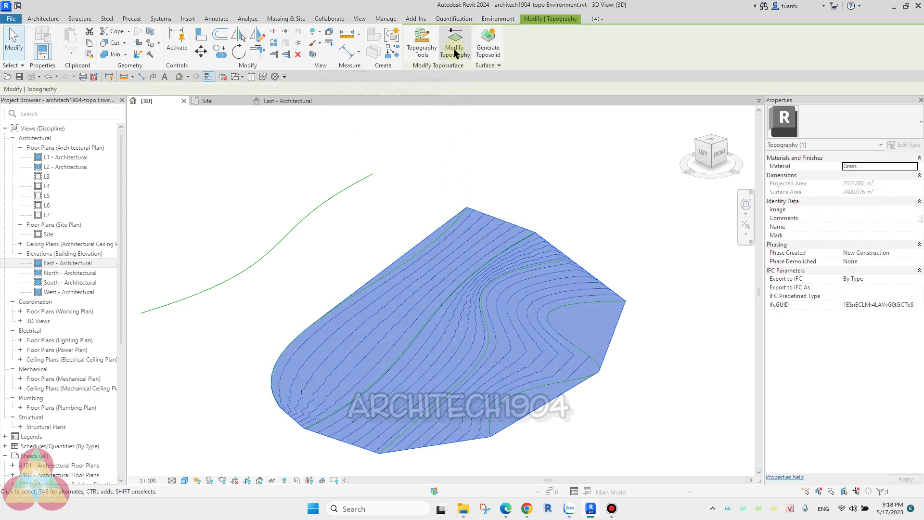
Convert the remaining upper contour line into 70 topography points with Add Line
left_click(422, 51)
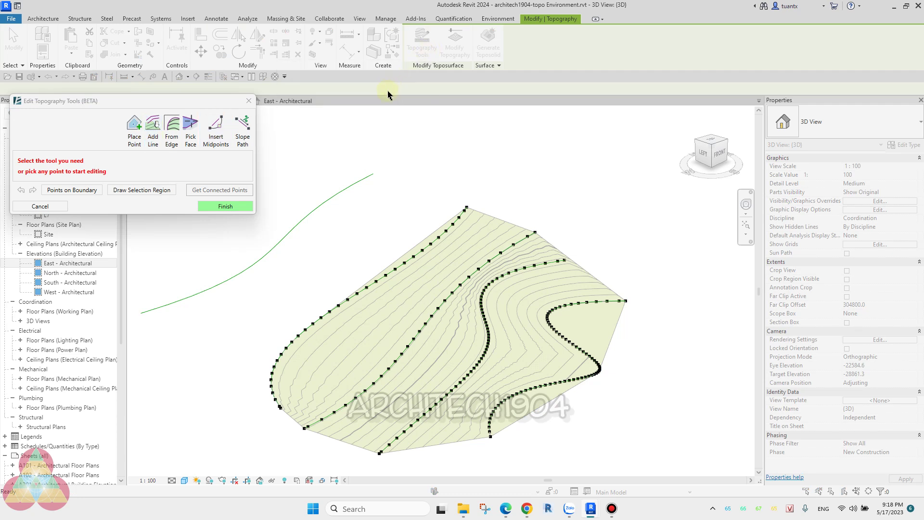
left_click(153, 129)
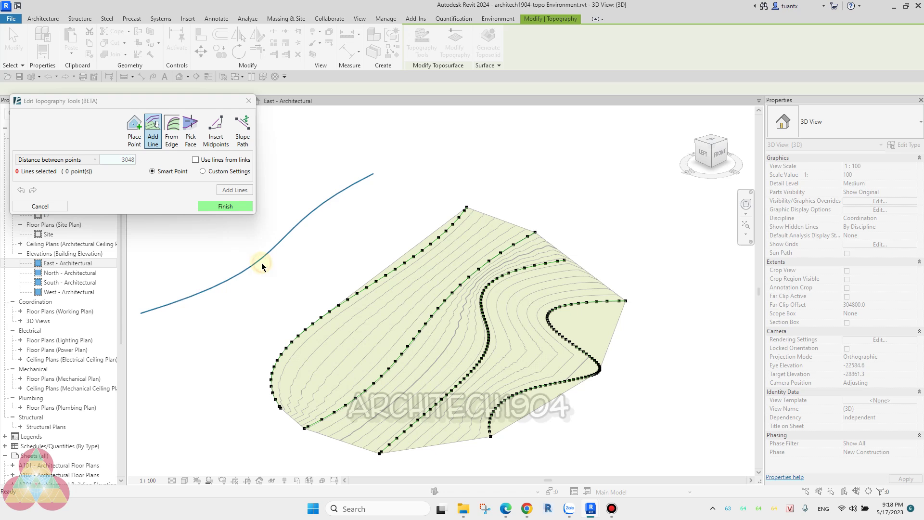
left_click(262, 262)
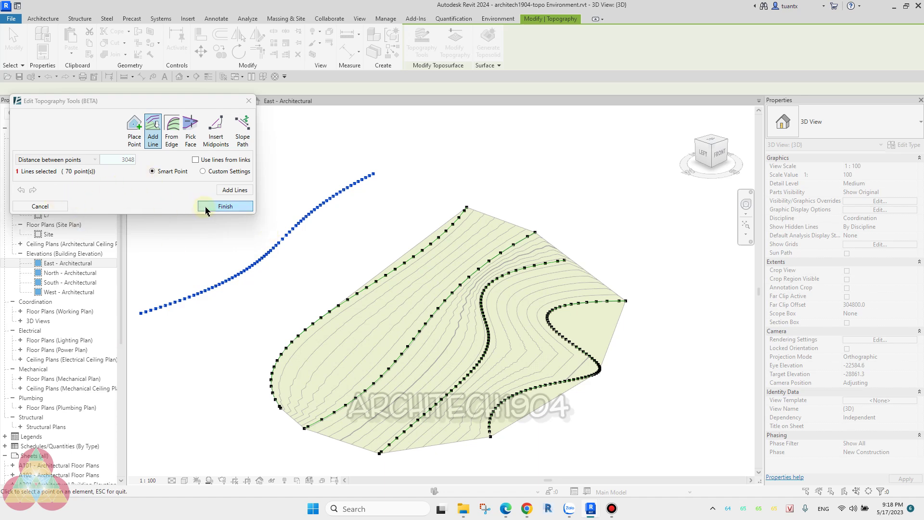
left_click(206, 211)
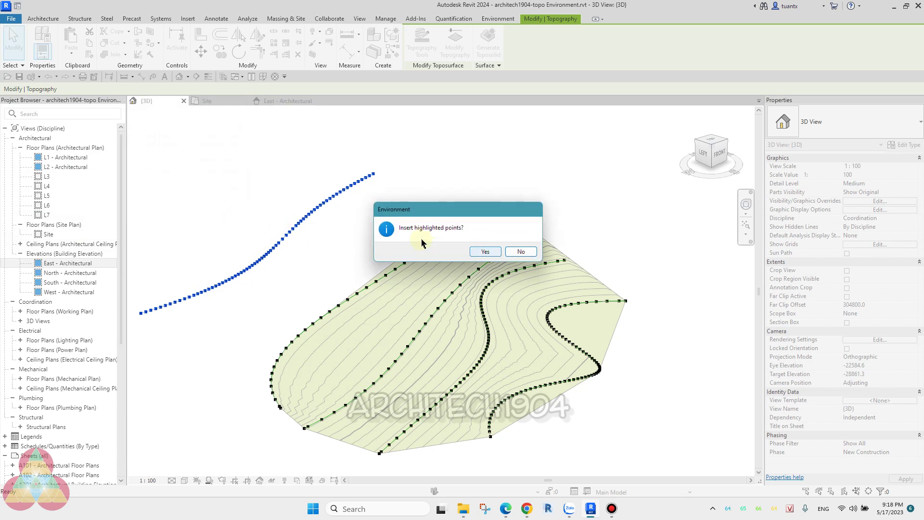
Insert the line points into the surface, then orbit and reselect the enlarged topography
left_click(485, 251)
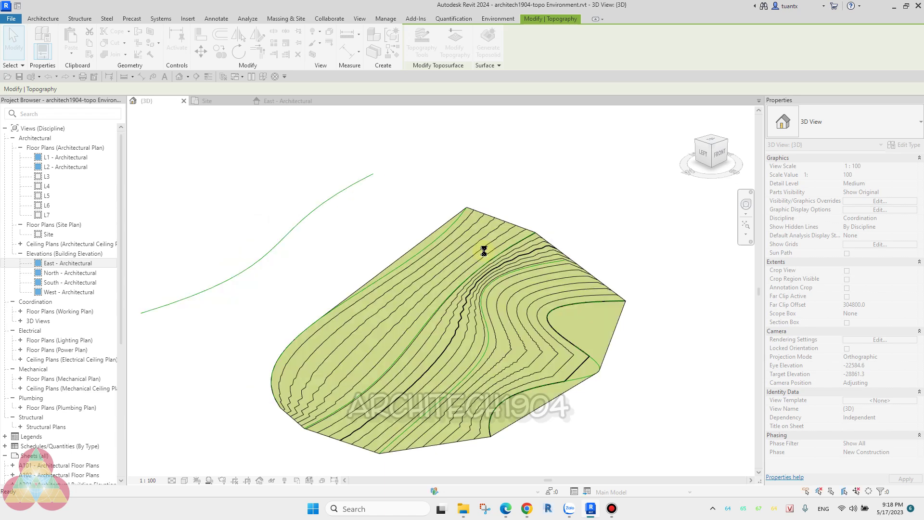
left_click(413, 163)
mouse_move(413, 162)
middle_mouse_down("shift")
mouse_move(419, 209)
mouse_move(452, 212)
mouse_move(388, 282)
mouse_move(310, 295)
mouse_move(333, 304)
mouse_move(177, 190)
mouse_move(233, 161)
middle_mouse_up("shift")
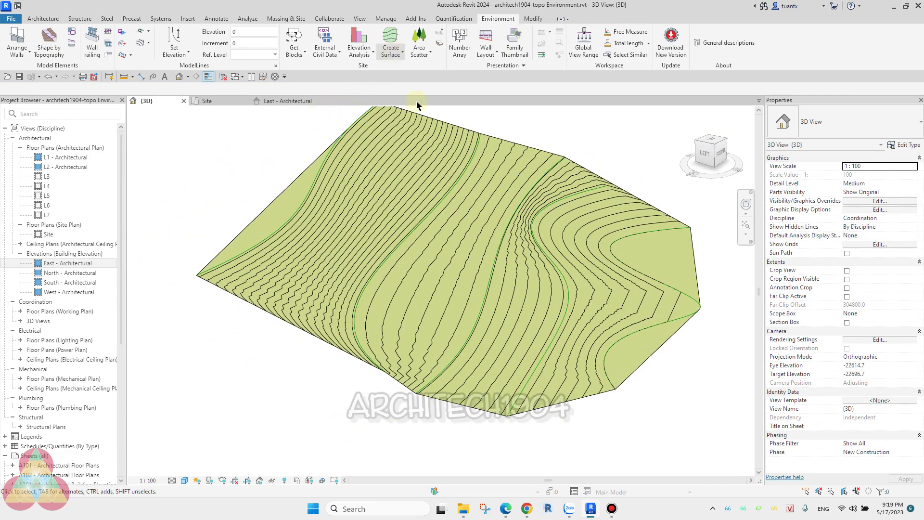
left_click(422, 149)
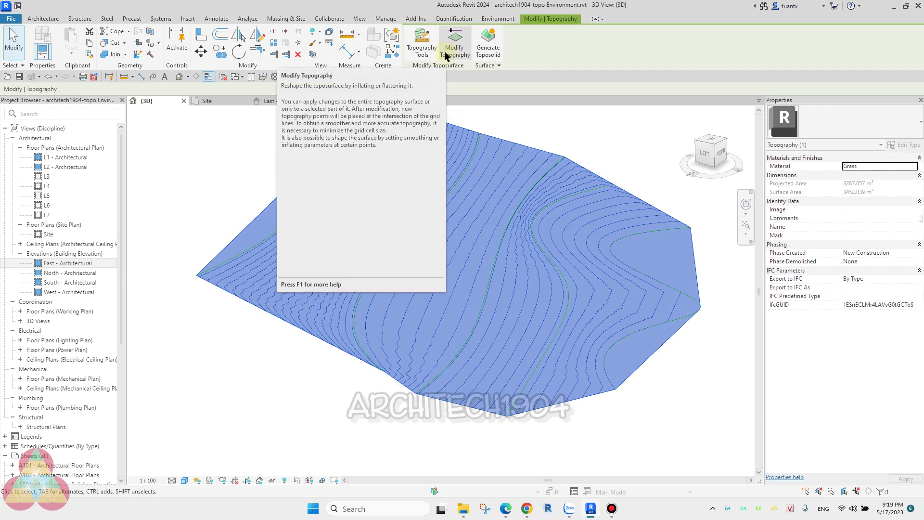
mouse_move(454, 45)
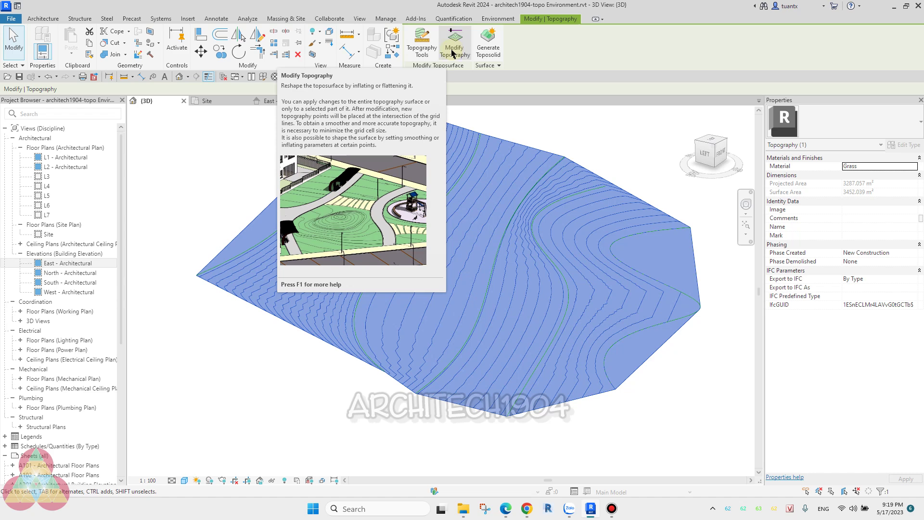
Open the Modify Topography dialog and move it aside of the terrain
left_click(453, 53)
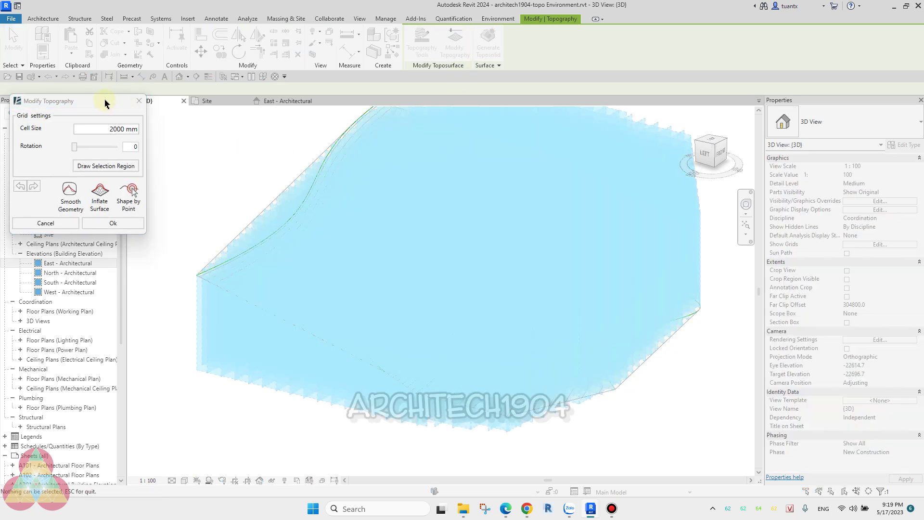
left_click_drag(105, 103, 214, 117)
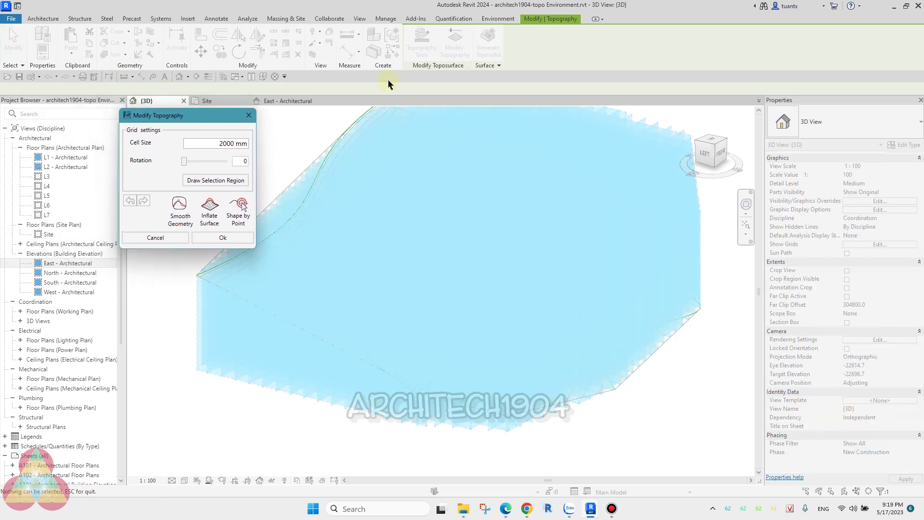
scroll(445, 198, "down", 1)
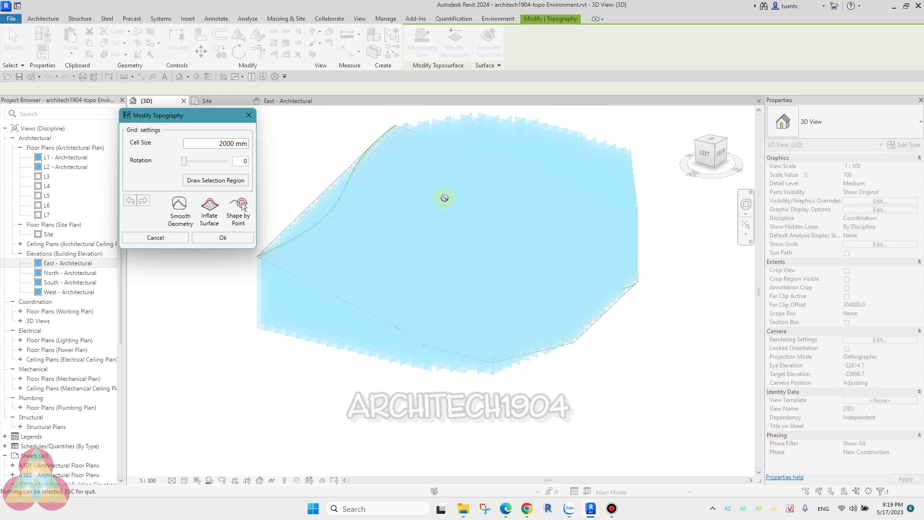
scroll(448, 198, "down", 1)
scroll(458, 188, "down", 1)
middle_click_drag(451, 230, 441, 230, "shift")
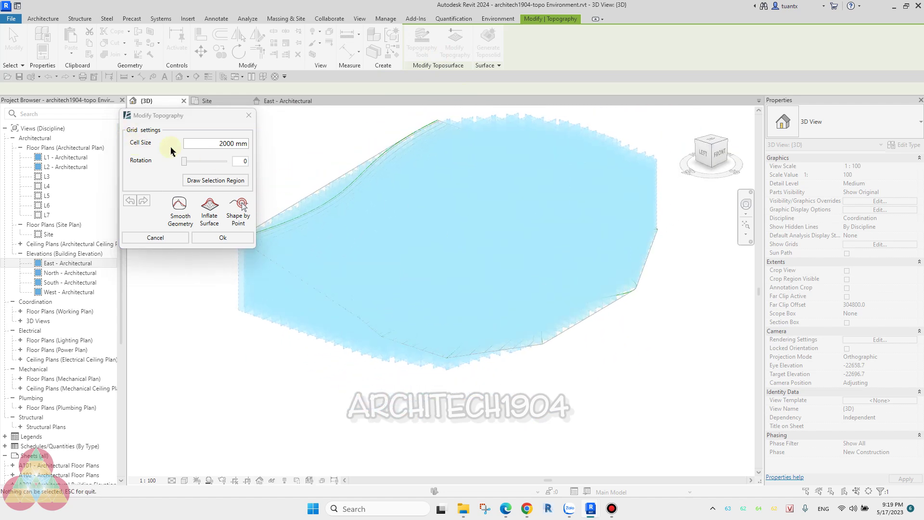
mouse_move(391, 223)
middle_mouse_down("shift")
mouse_move(377, 299)
mouse_move(249, 378)
mouse_move(439, 247)
mouse_move(402, 237)
middle_mouse_up("shift")
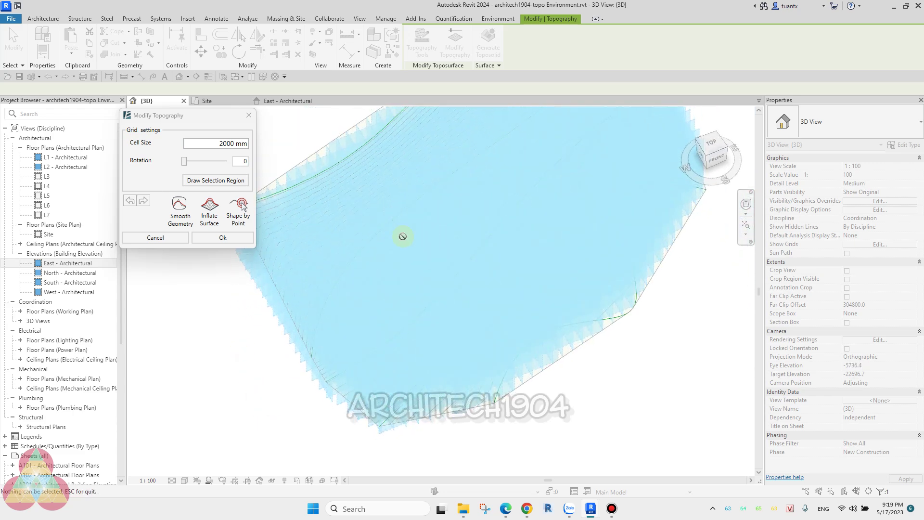
View the terrain from Top and enter 45° as the grid rotation
left_click(693, 147)
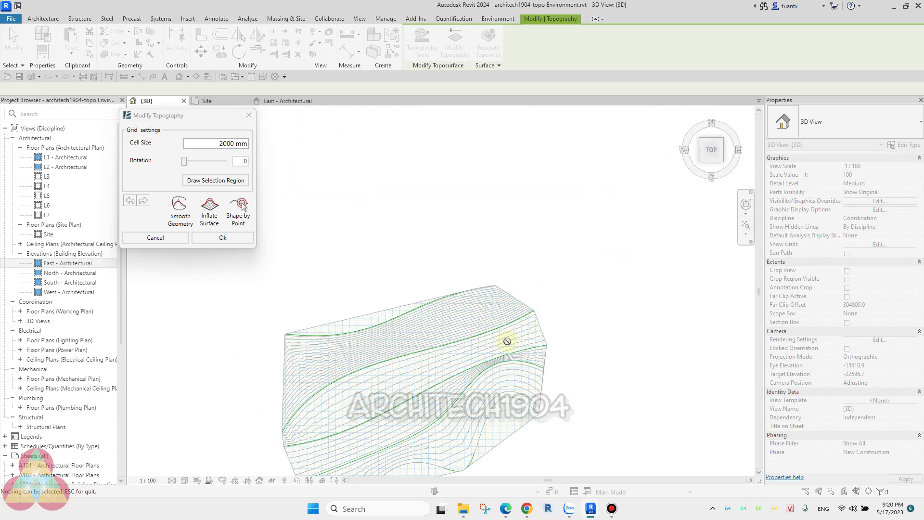
scroll(401, 262, "up", 5)
scroll(371, 214, "down", 2)
scroll(367, 198, "down", 2)
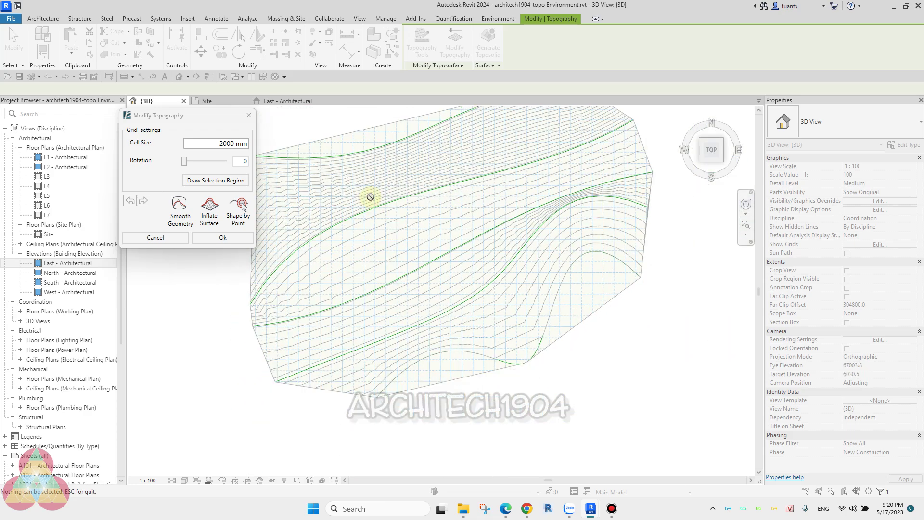
scroll(370, 185, "down", 1)
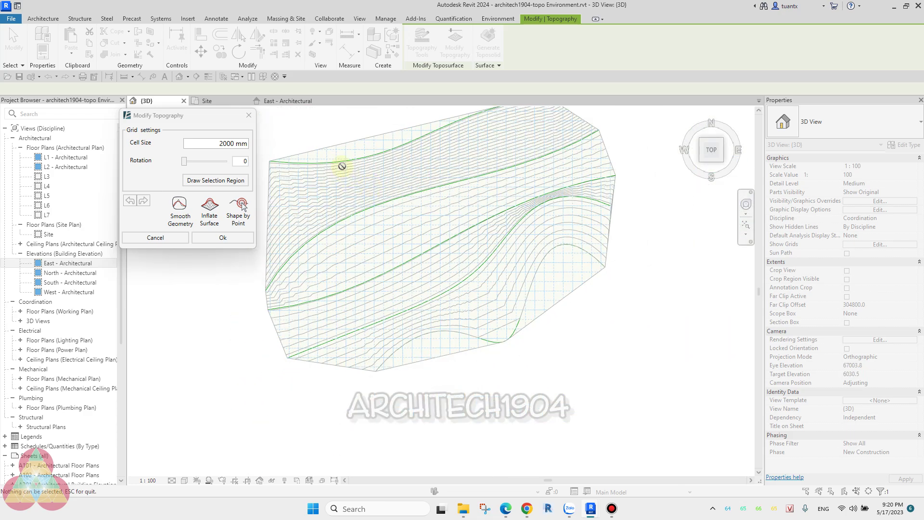
scroll(332, 154, "up", 1)
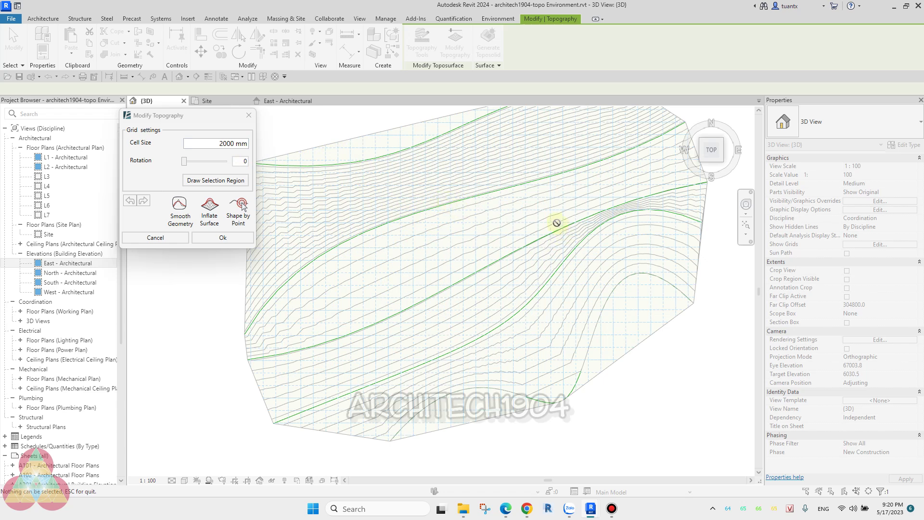
double_click(242, 161)
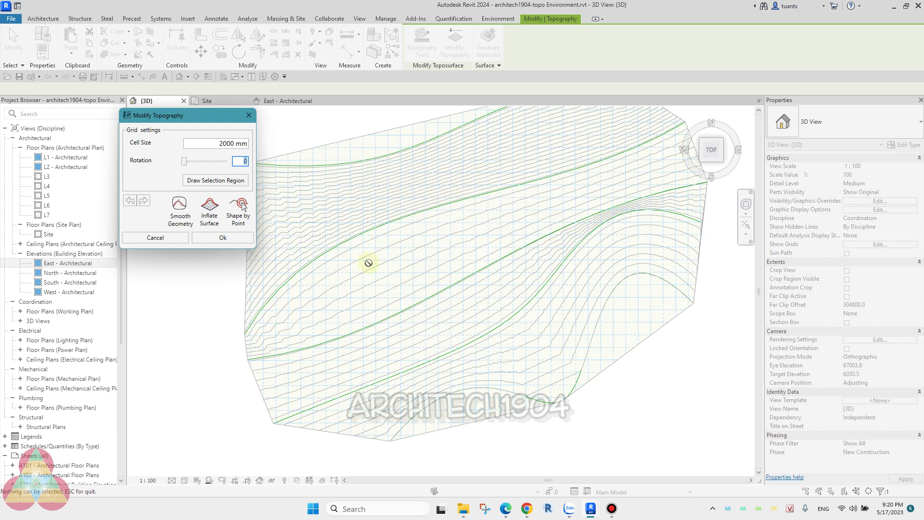
type("45")
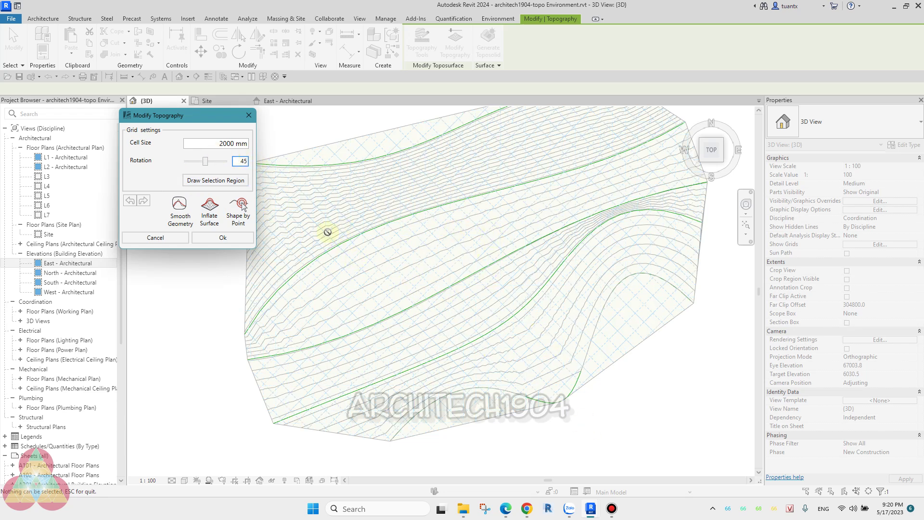
double_click(242, 161)
Reset the grid rotation to 0° and try Inflate Surface, Smooth Geometry and Shape by Point
left_click(237, 162)
left_click_drag(210, 165, 185, 166)
left_click(207, 224)
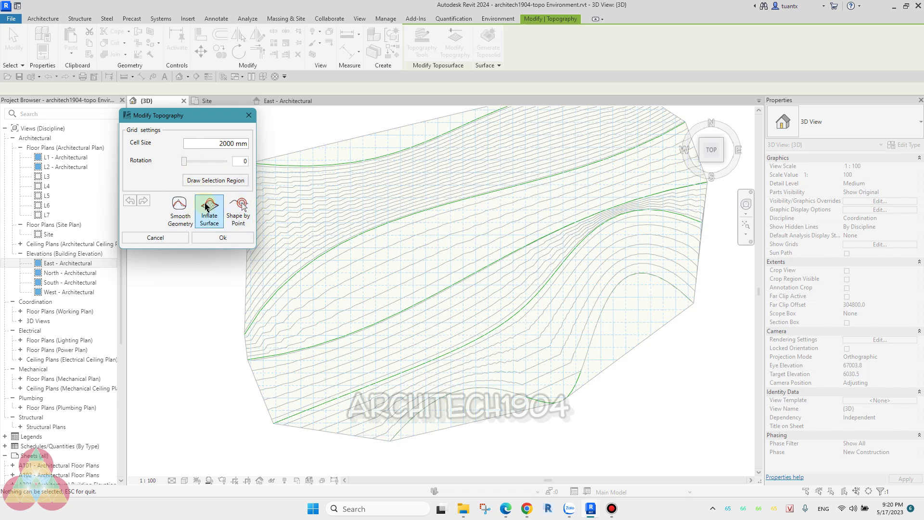
left_click(233, 224)
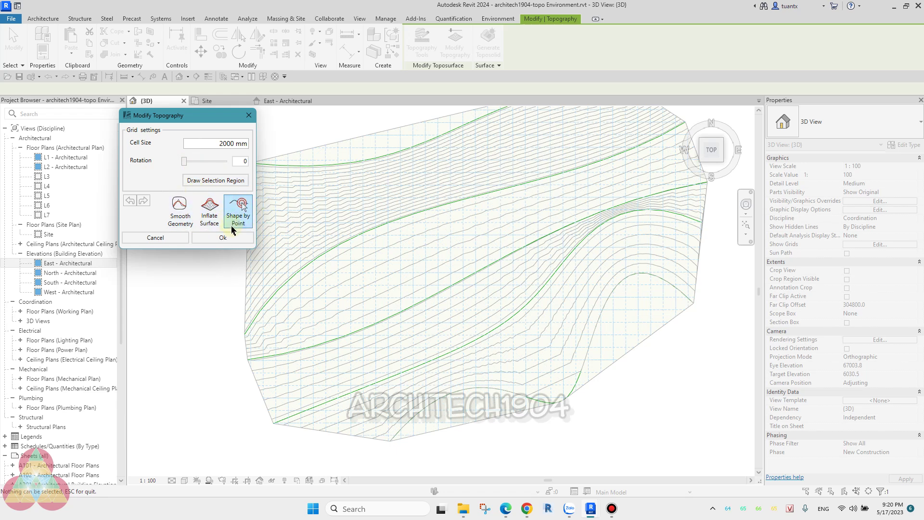
left_click(213, 225)
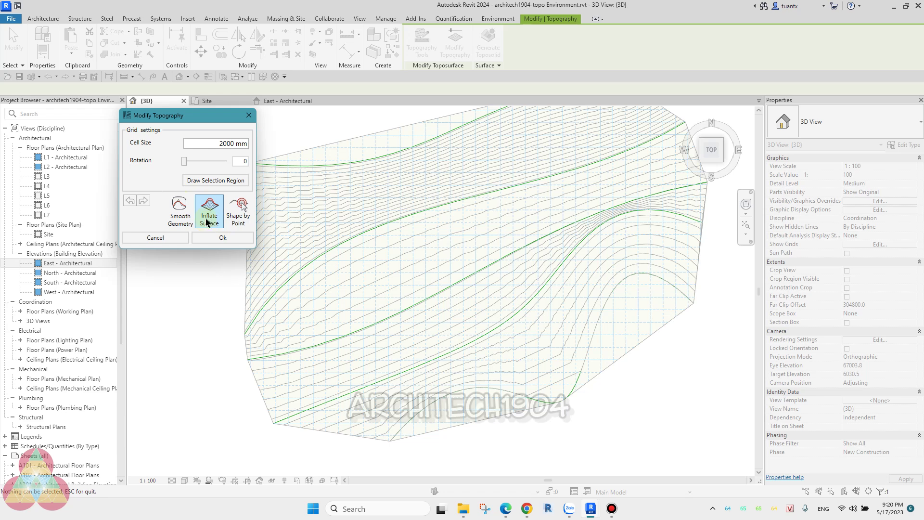
left_click(183, 211)
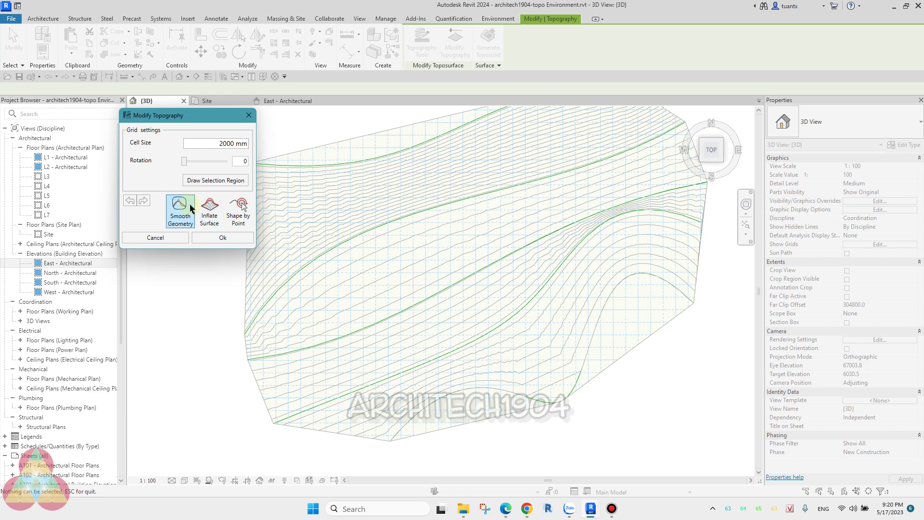
left_click(237, 215)
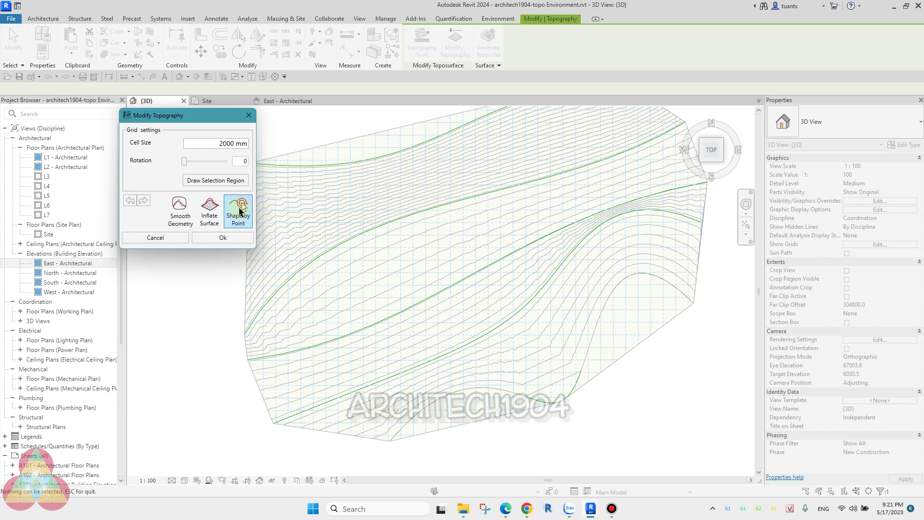
Start Shape by Point, place a point cluster on the mid-slope, and increase its density
left_click(240, 210)
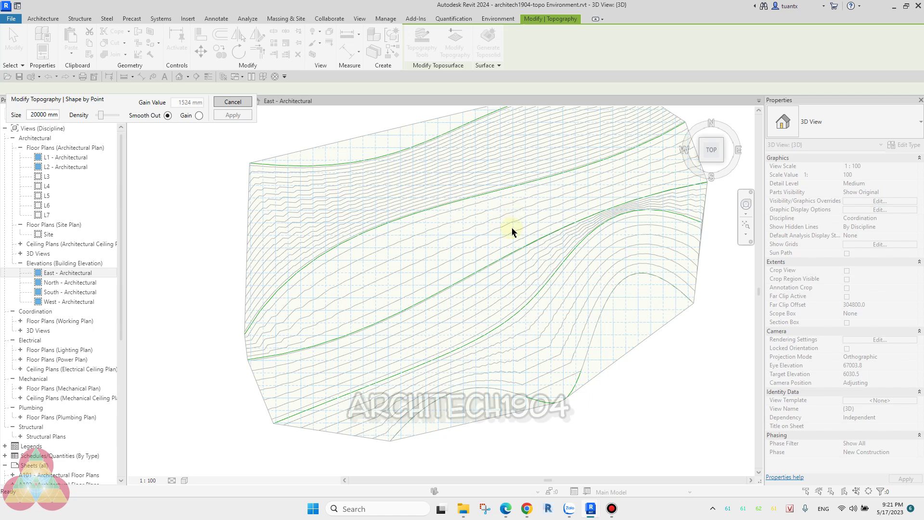
middle_click_drag(608, 188, 529, 248, "shift")
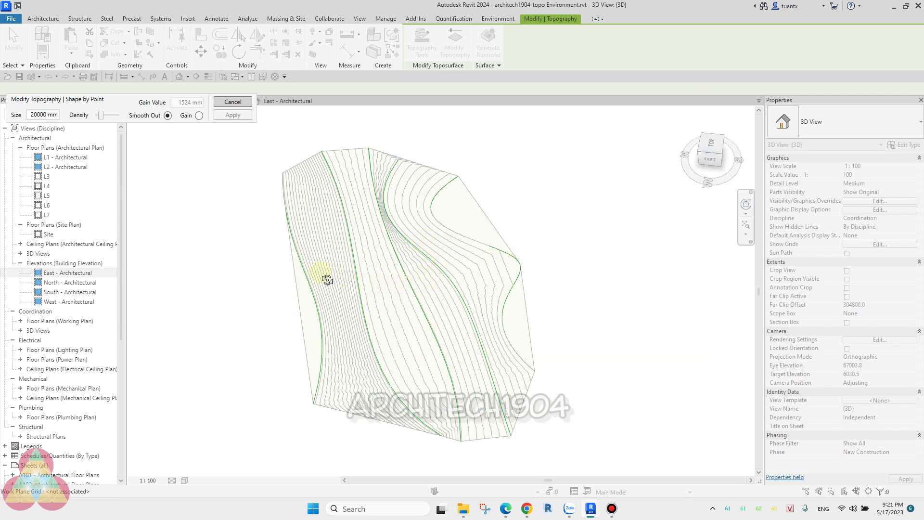
middle_click_drag(320, 275, 347, 226, "shift")
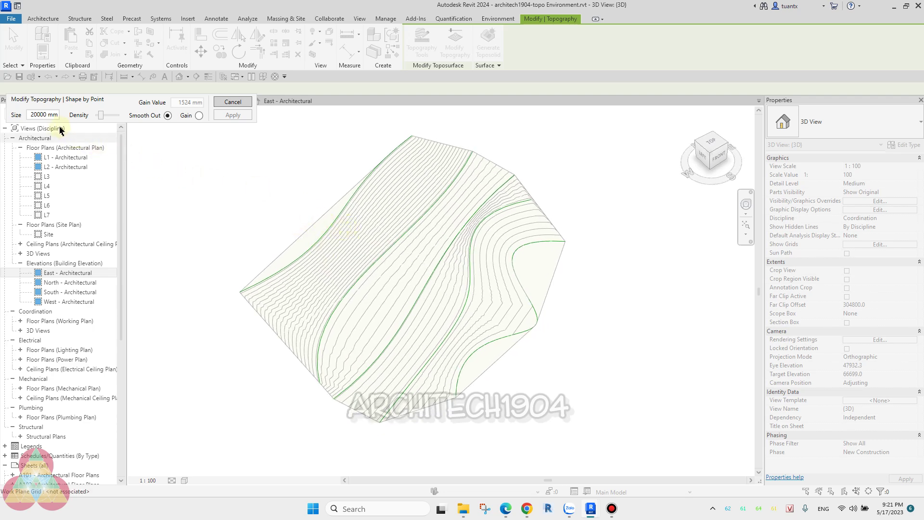
left_click(423, 255)
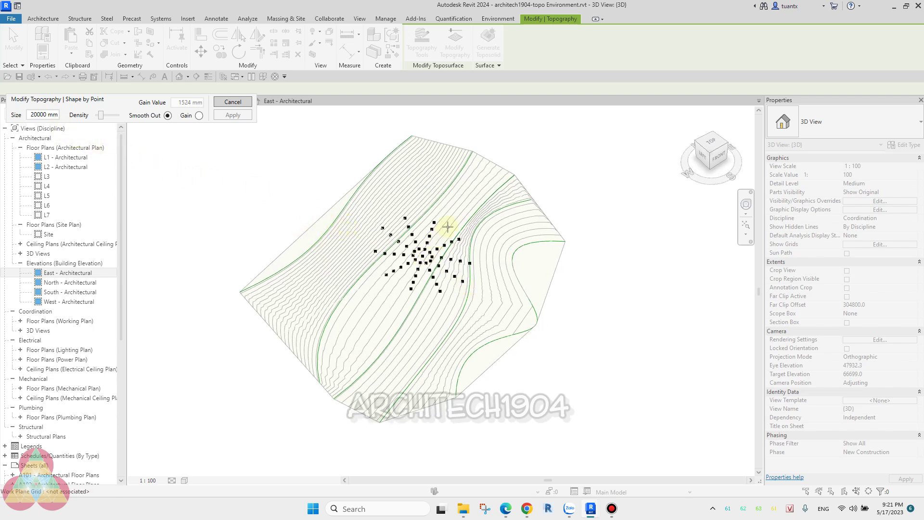
left_click(454, 217)
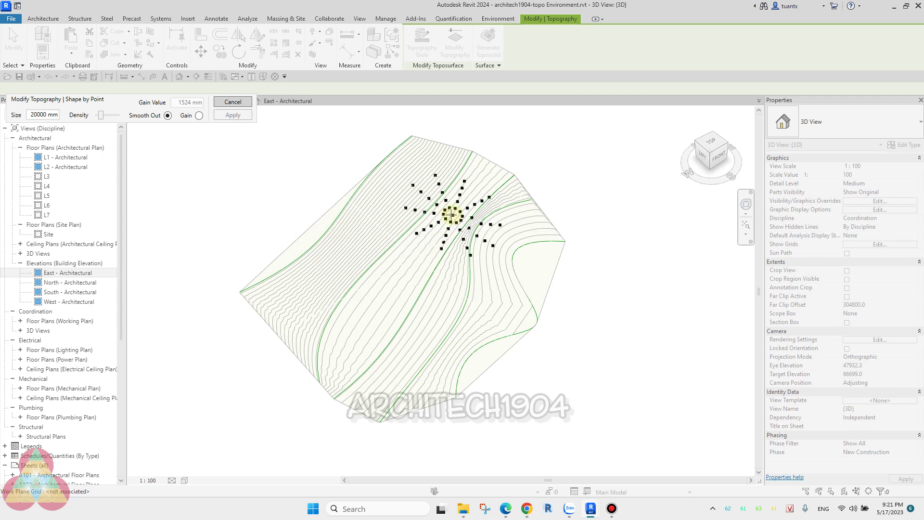
scroll(451, 216, "up", 1)
scroll(445, 226, "up", 2)
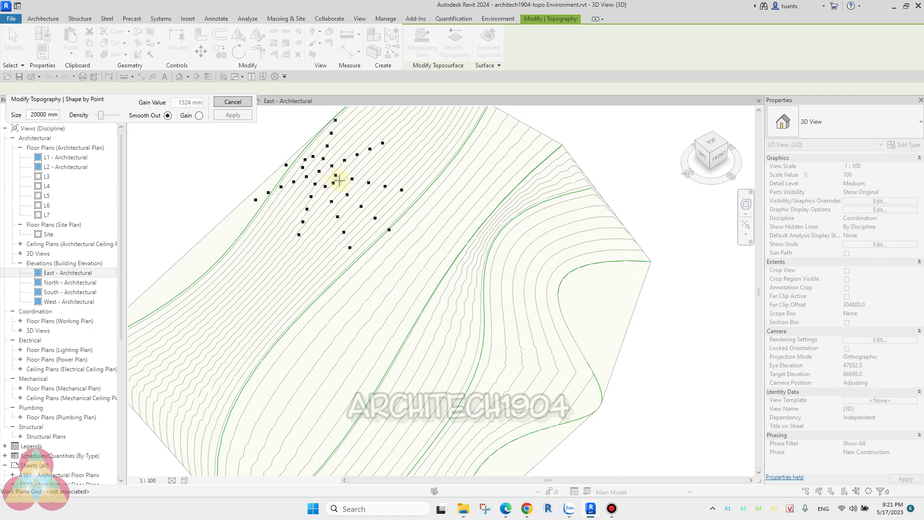
left_click_drag(104, 116, 109, 118)
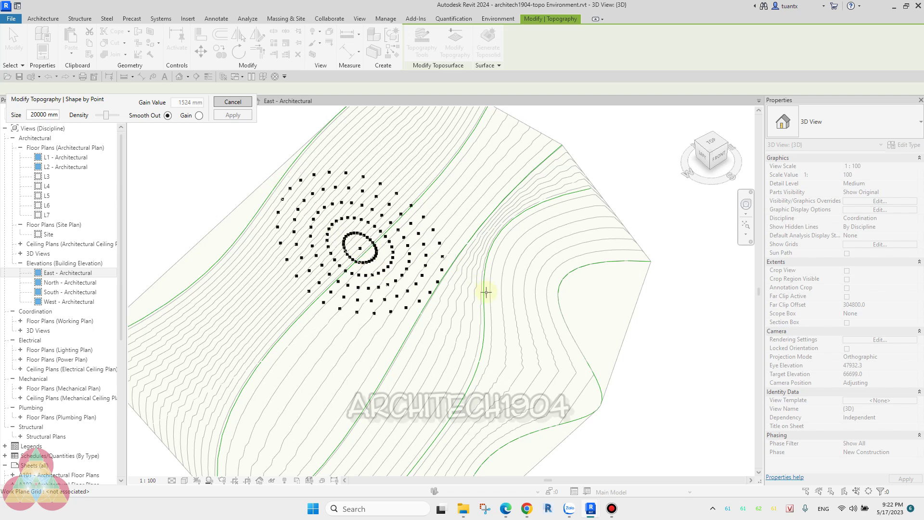
Switch Shape by Point to Gain mode with a 1000 mm gain
left_click(200, 116)
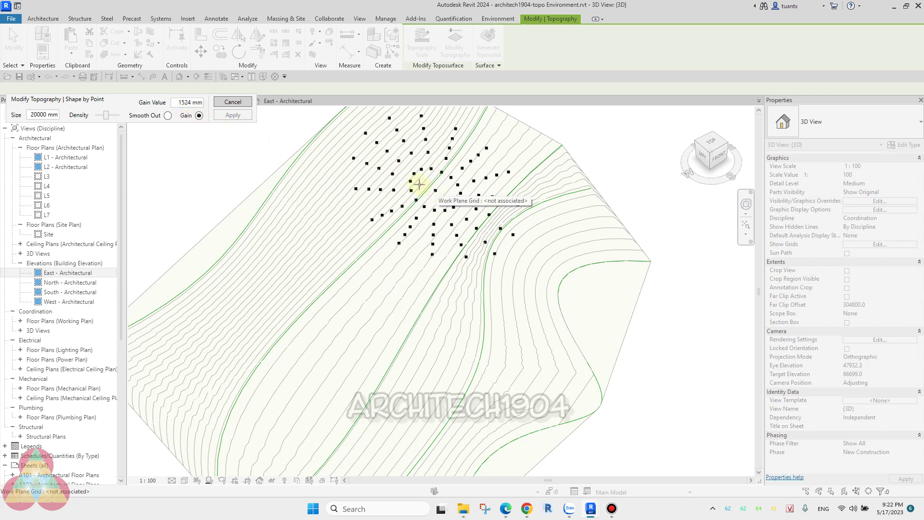
left_click(190, 102)
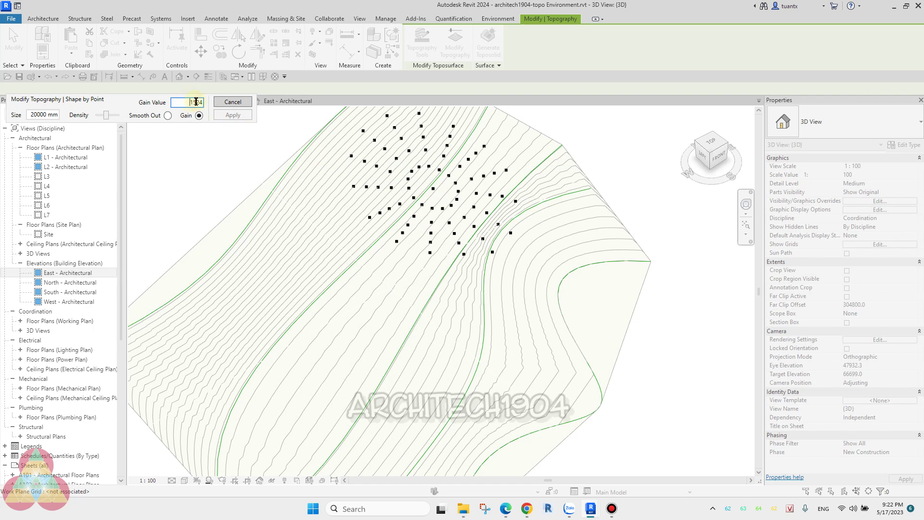
left_click_drag(193, 102, 205, 108)
key("BackSpace")
type("000")
key("Return")
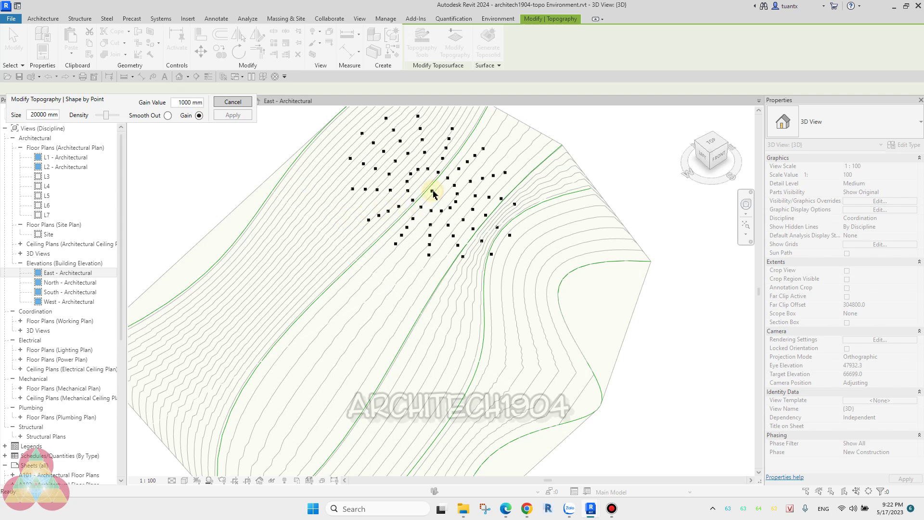
Raise a mound on the slope with repeated Gain clicks
left_click(421, 206)
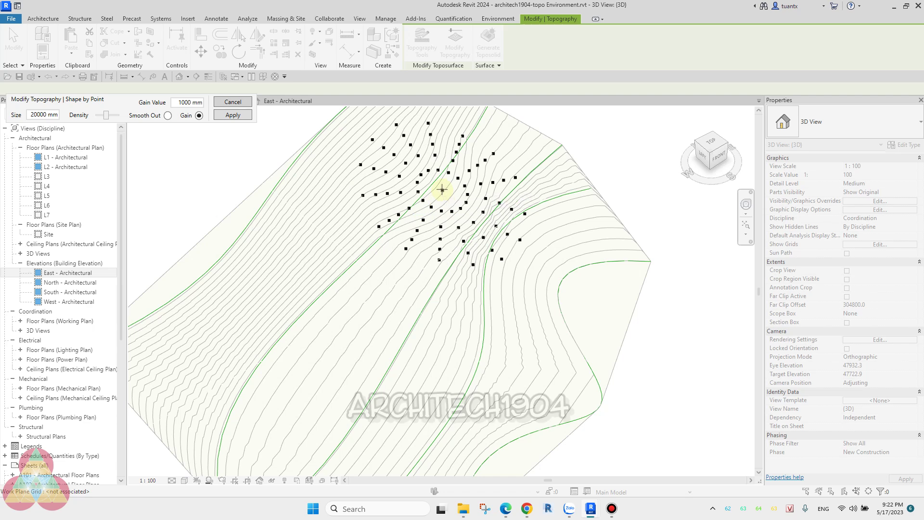
left_click(436, 188)
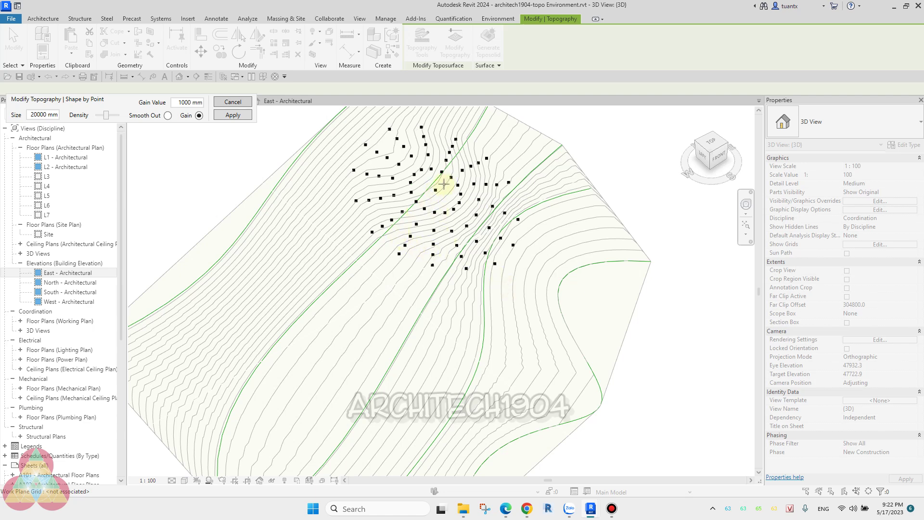
scroll(445, 178, "up", 2)
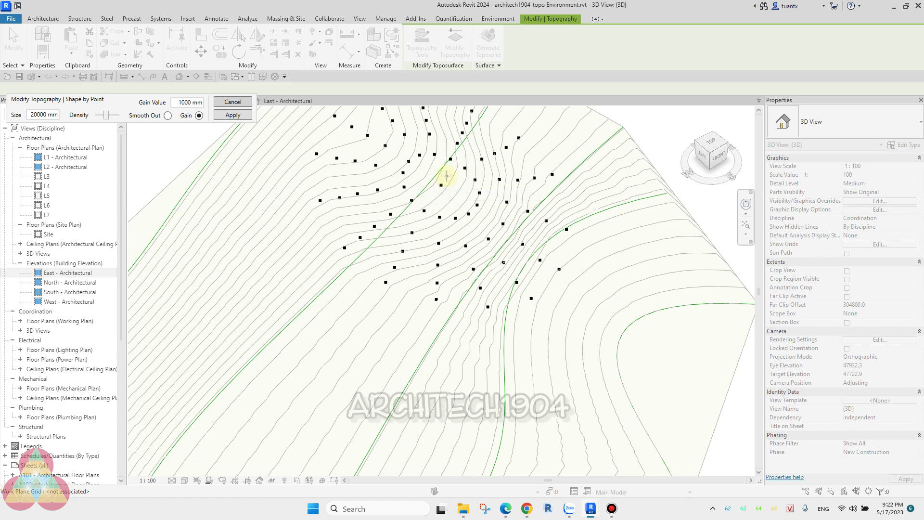
left_click(447, 176)
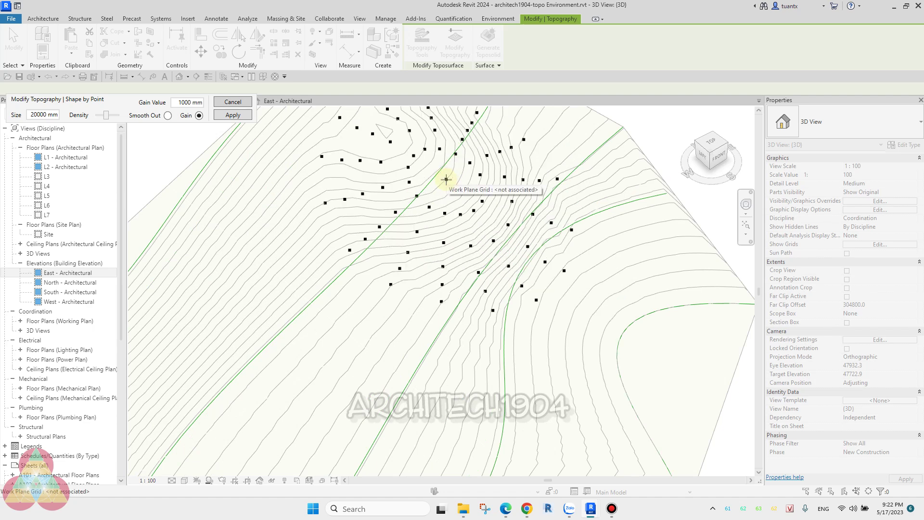
left_click(446, 179)
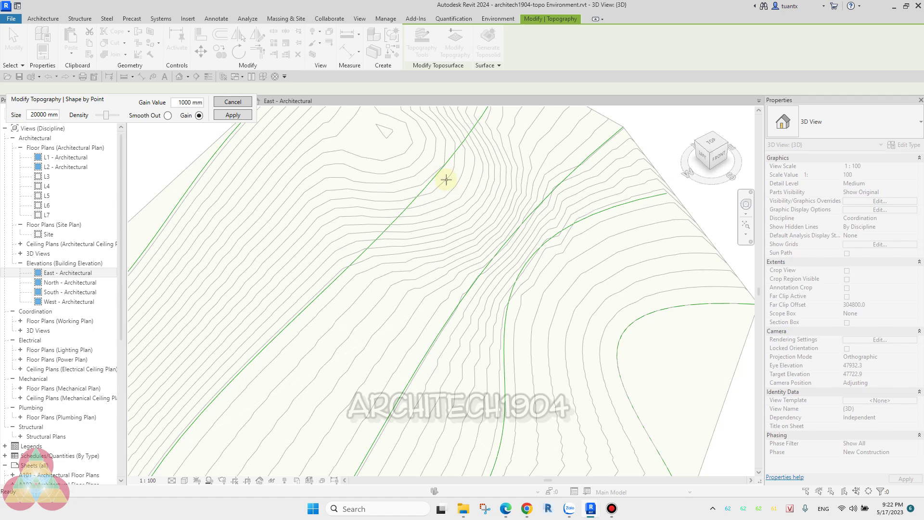
left_click(446, 179)
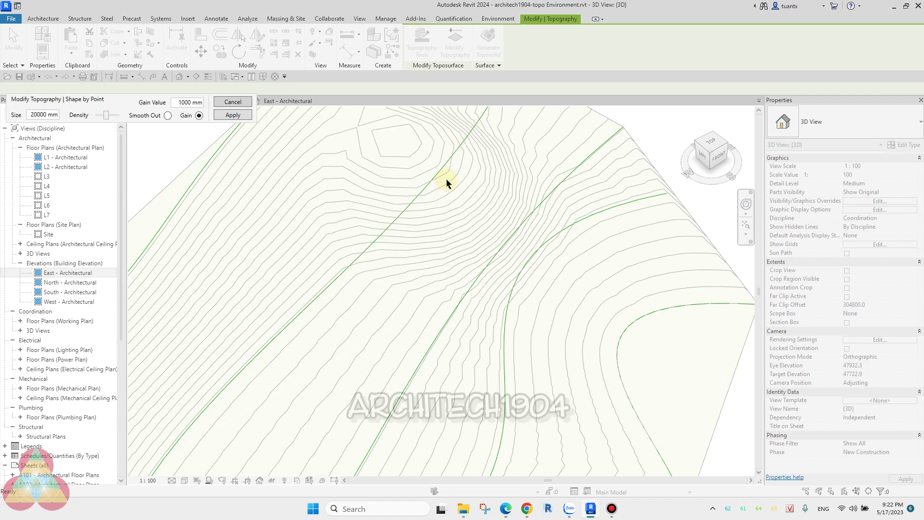
scroll(447, 183, "down", 2)
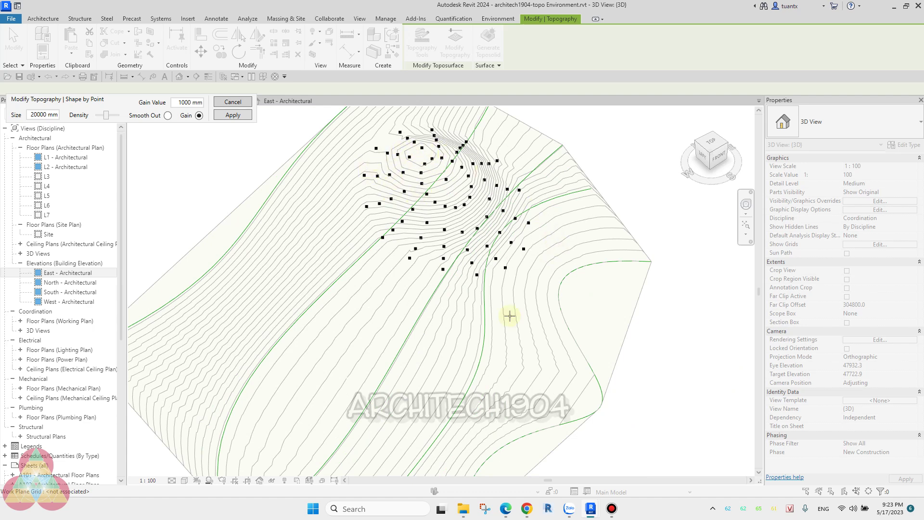
scroll(385, 320, "down", 2)
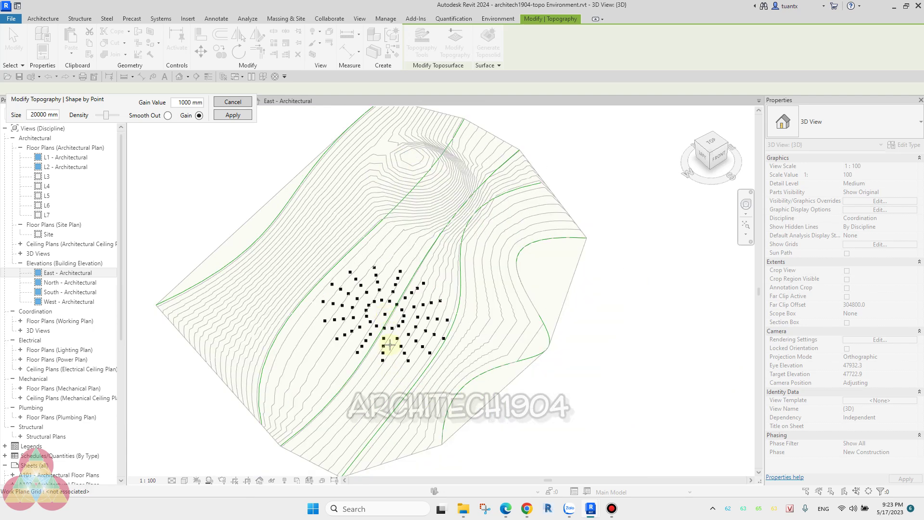
Press a dent and raise a second mound near the lower middle of the terrain
left_click(411, 379)
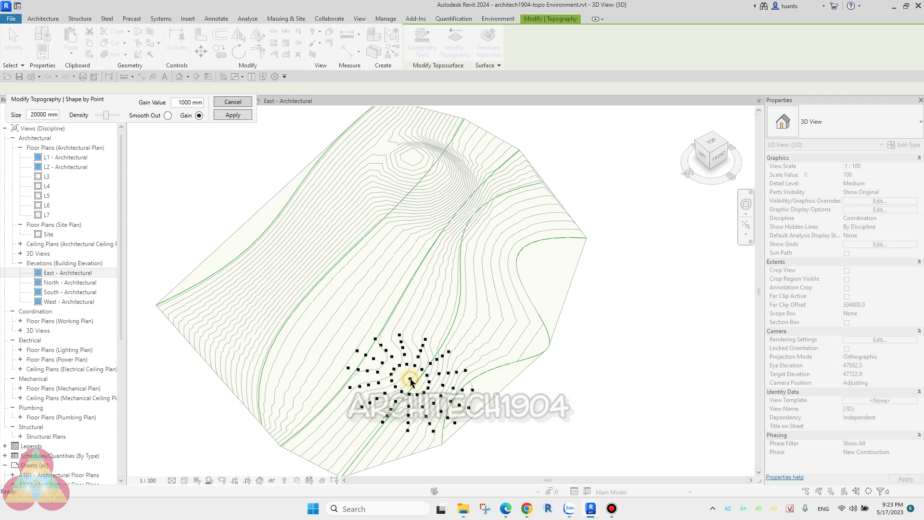
left_click(410, 380)
left_click(411, 382)
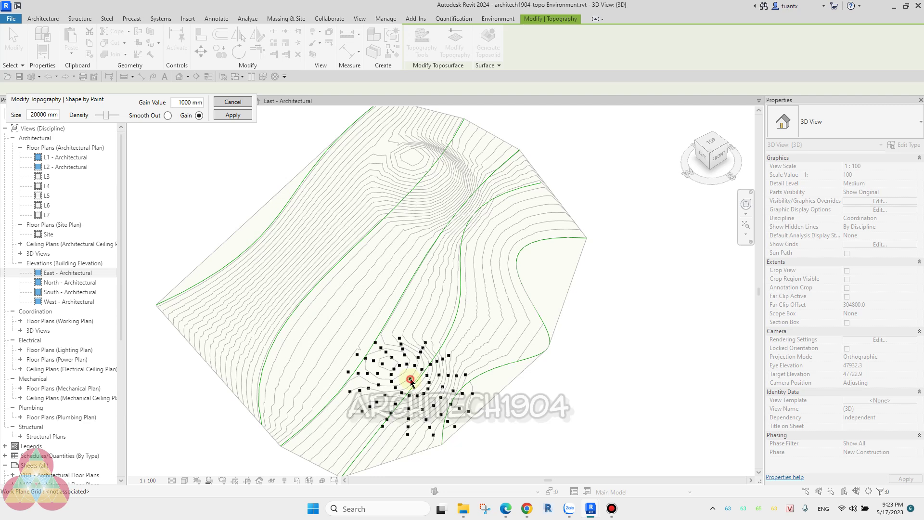
left_click(411, 382)
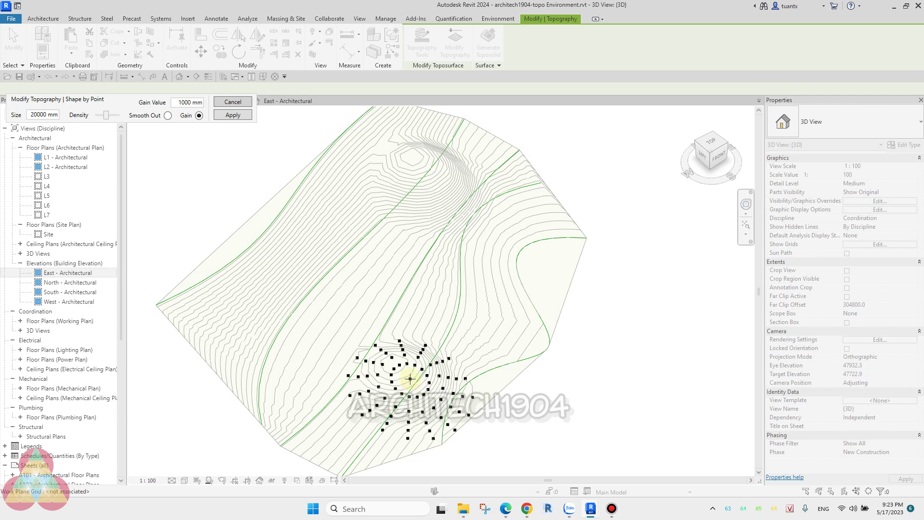
left_click(39, 115)
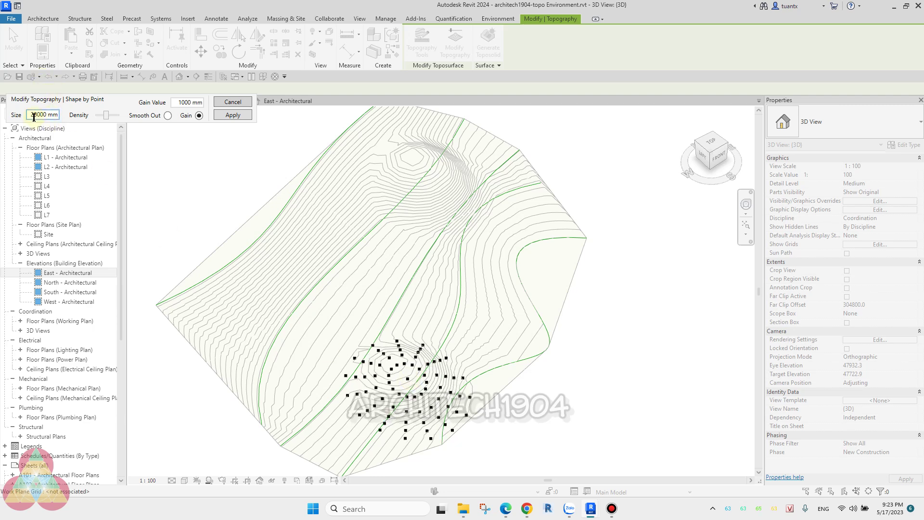
Set the brush size to 50000 mm, reshape the left slope, and apply the edits
left_click(33, 115)
type("50000")
key("Return")
left_click(253, 279)
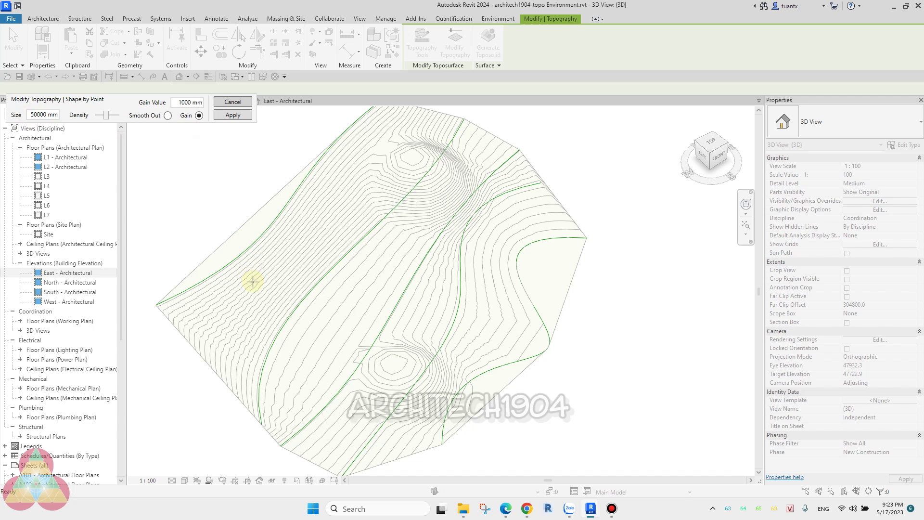
left_click(252, 282)
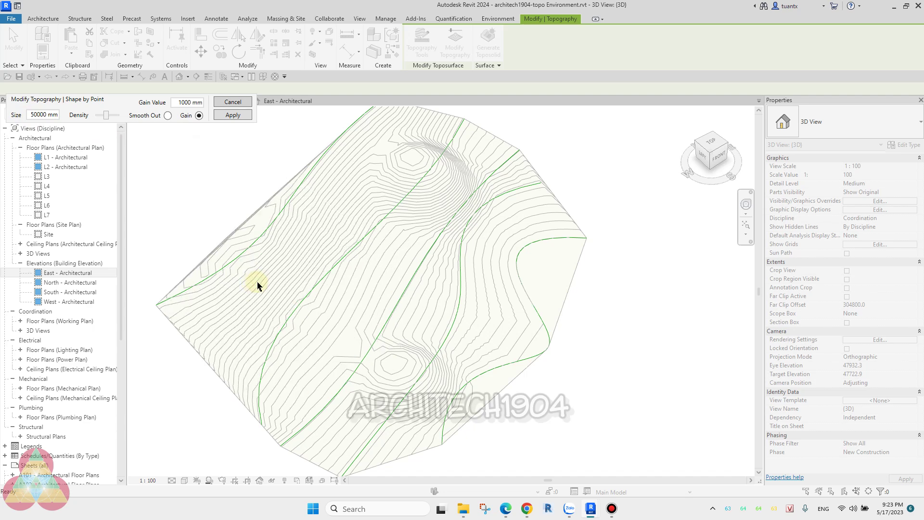
left_click(257, 281)
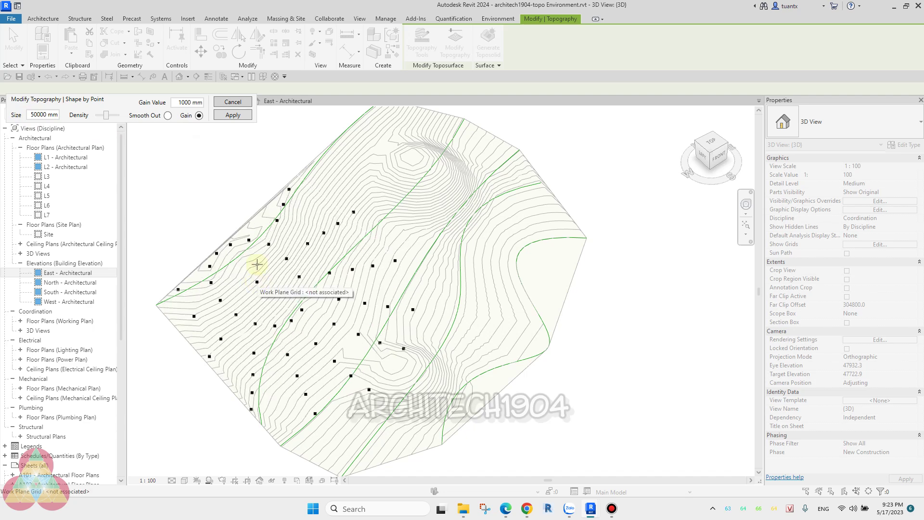
left_click(235, 119)
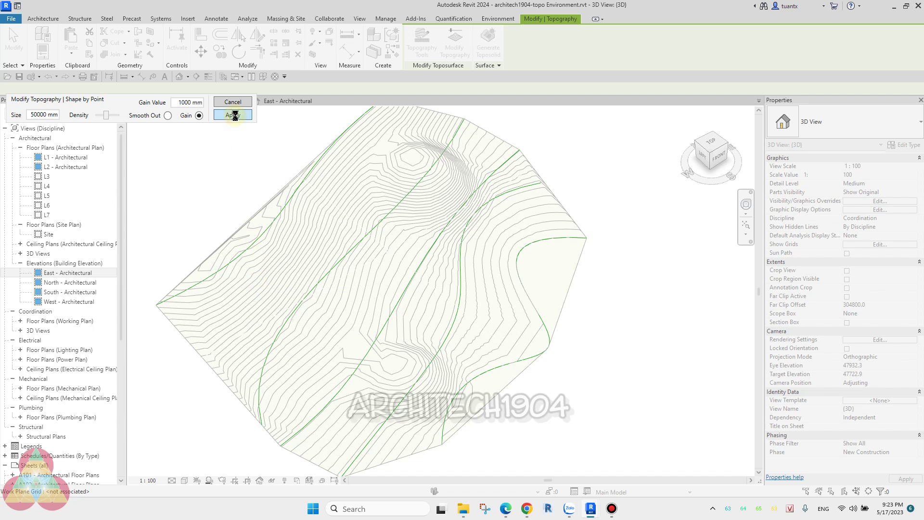
left_click(234, 116)
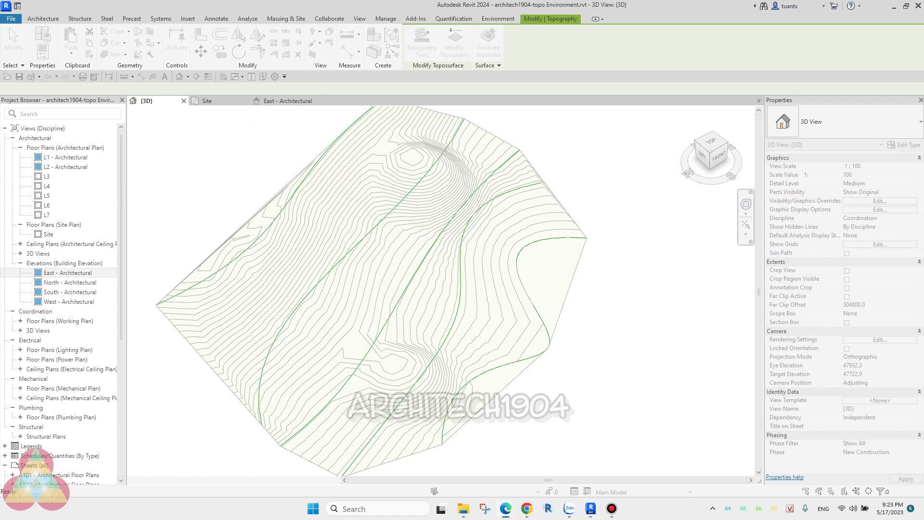
Open Modify Topography on the mounded terrain and start Smooth Geometry at smoothing level 2
double_click(355, 257)
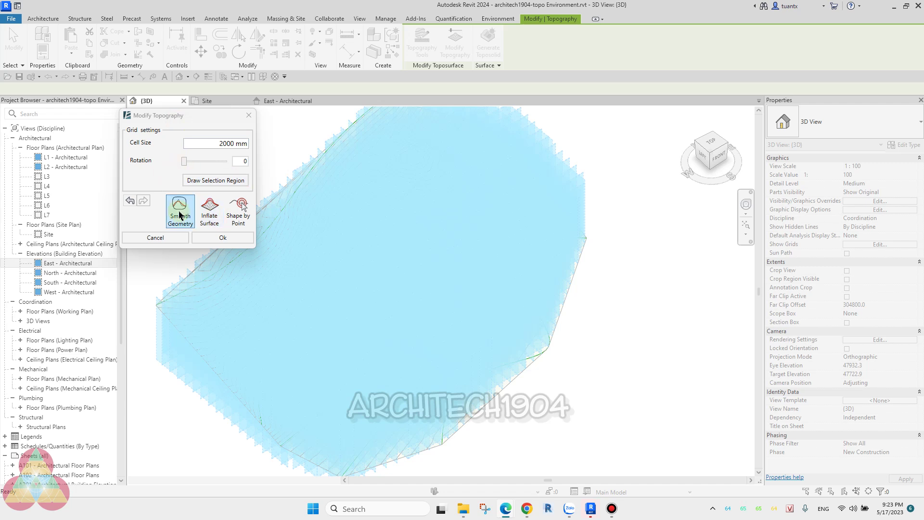
left_click(173, 210)
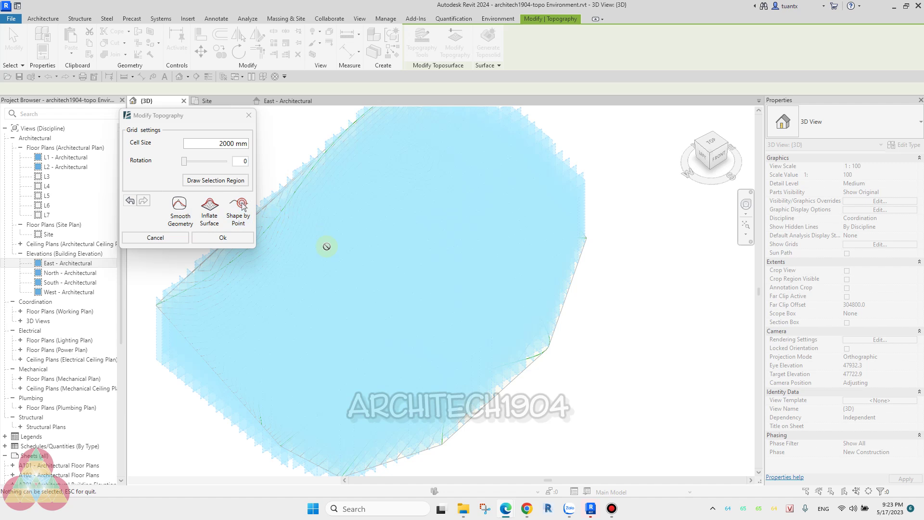
middle_click_drag(463, 268, 465, 262, "shift")
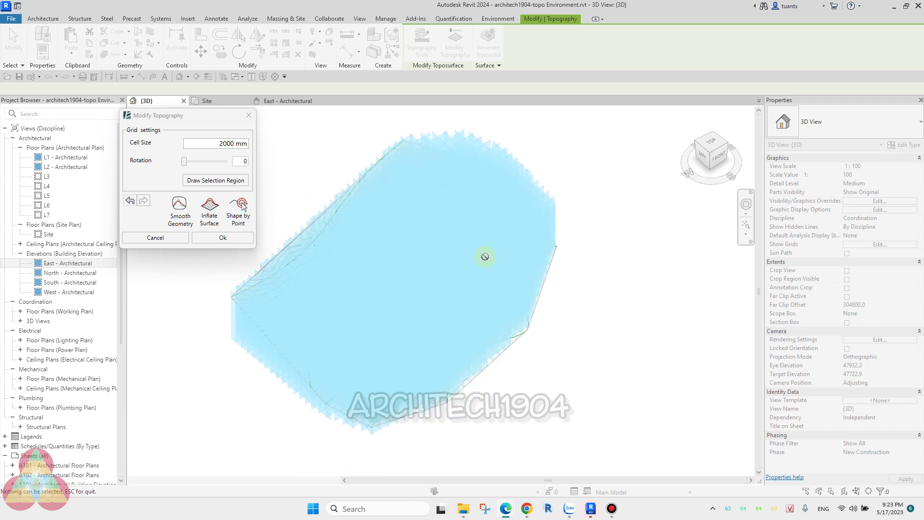
mouse_move(486, 337)
middle_mouse_down("shift")
mouse_move(529, 238)
mouse_move(615, 206)
mouse_move(544, 185)
mouse_move(491, 232)
mouse_move(475, 280)
middle_mouse_up("shift")
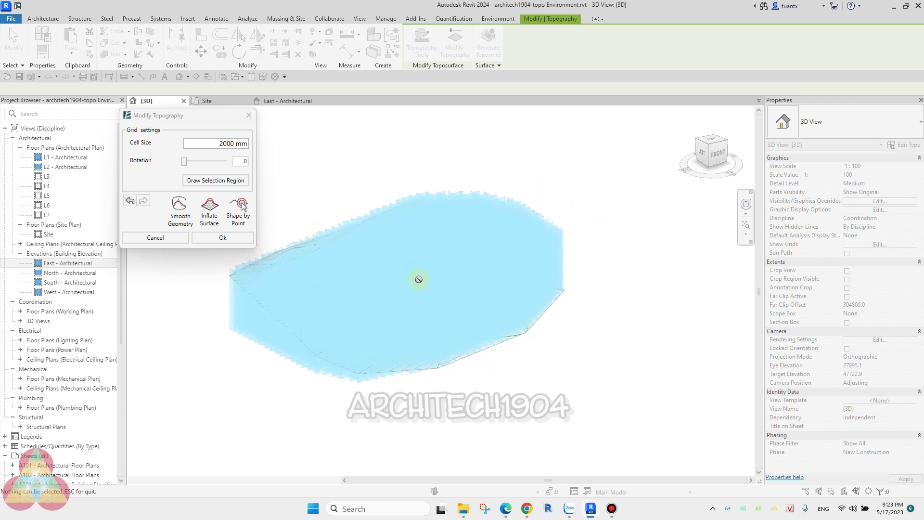
scroll(370, 281, "up", 1)
scroll(326, 221, "up", 3)
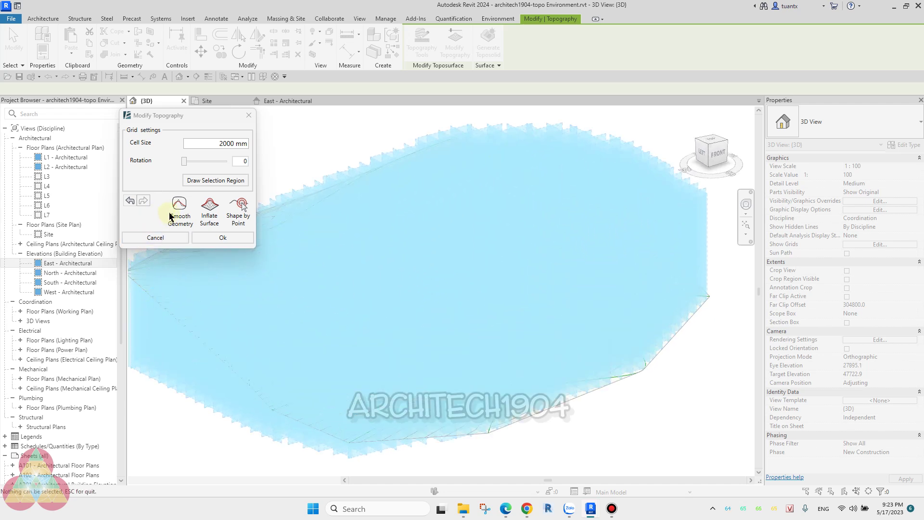
left_click(170, 216)
left_click(190, 220)
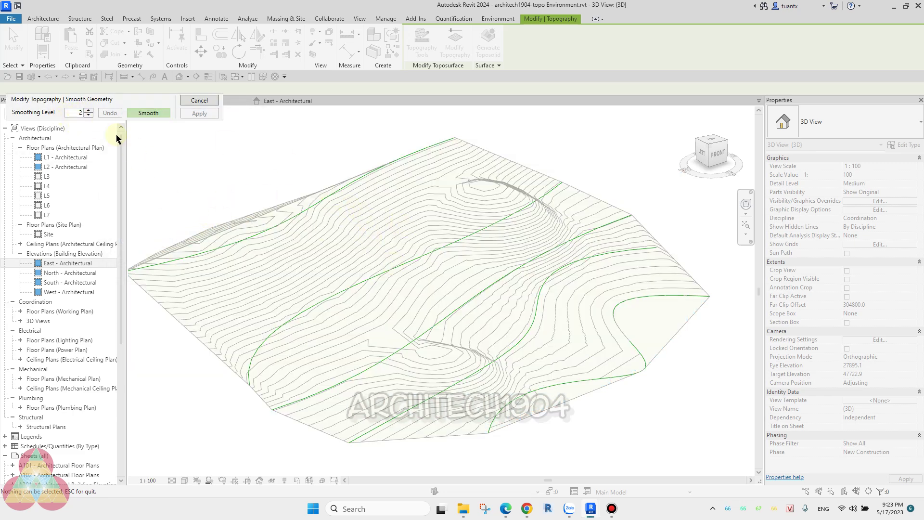
Run level-2 smoothing on the jagged terrain contours and apply the result
scroll(448, 231, "up", 2)
scroll(454, 226, "up", 1)
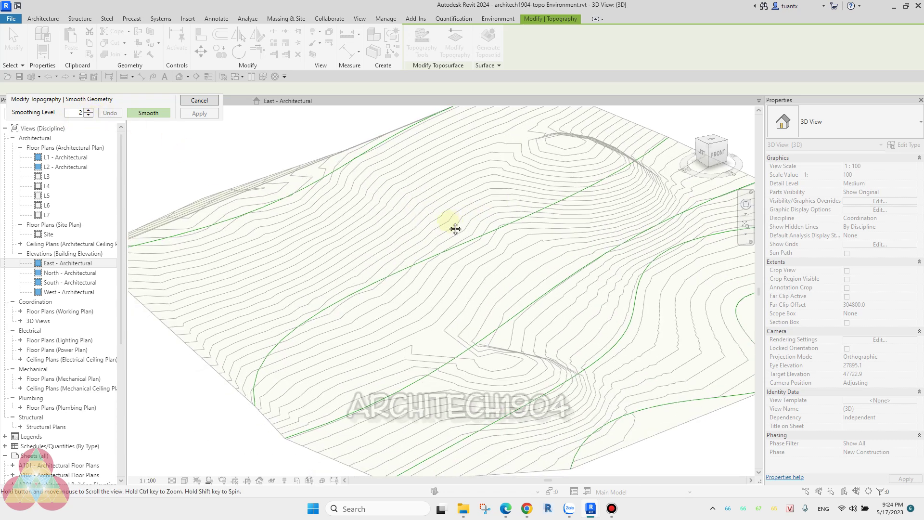
scroll(397, 280, "up", 1)
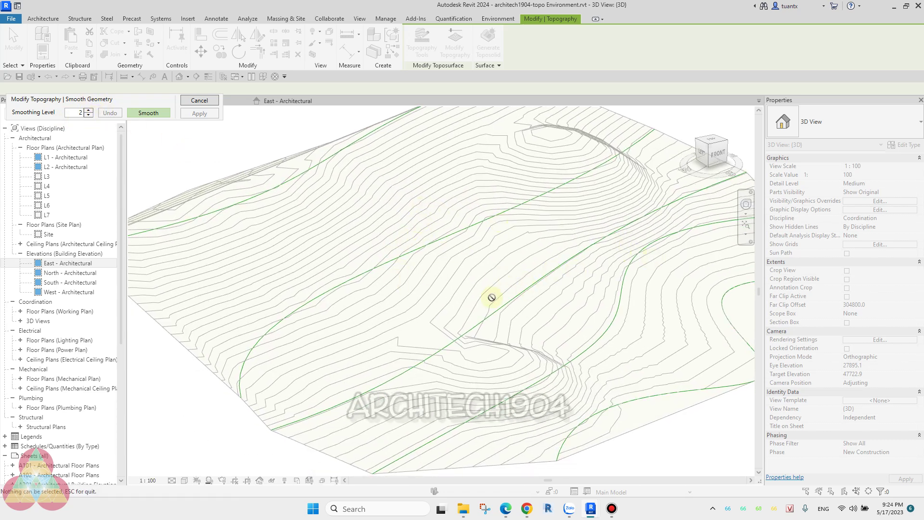
left_click(140, 118)
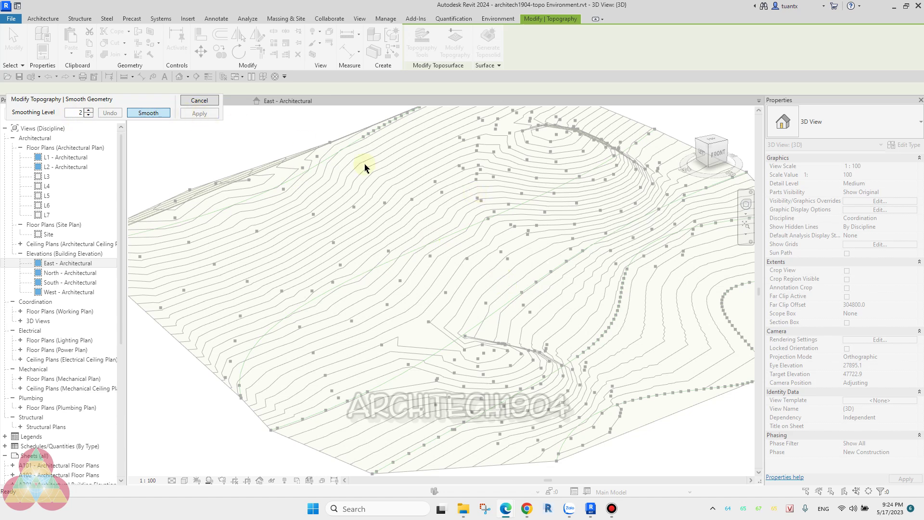
key("Return")
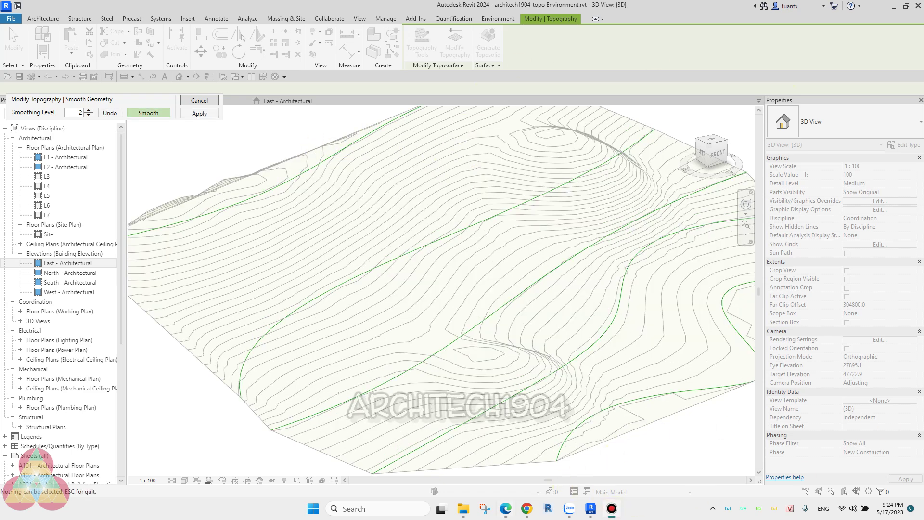
left_click(195, 115)
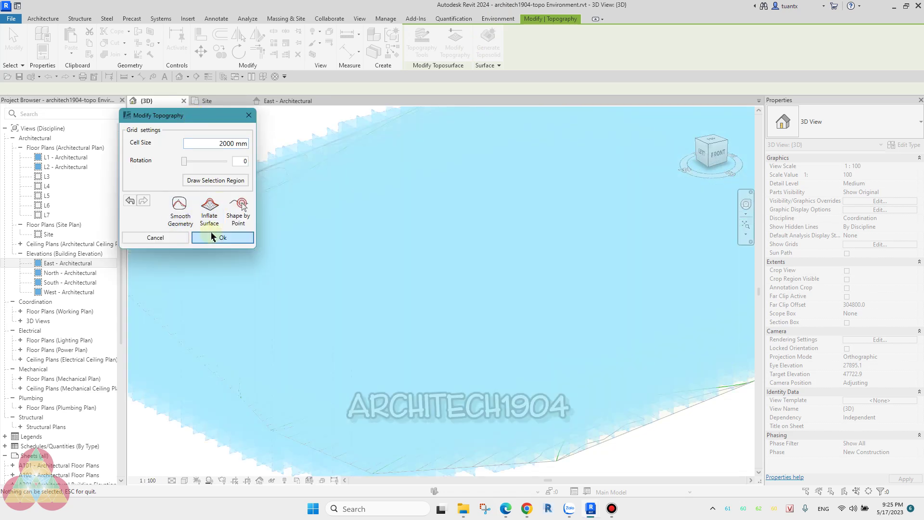
Close Modify Topography with the smoothed terrain and select the grass topography
left_click(213, 236)
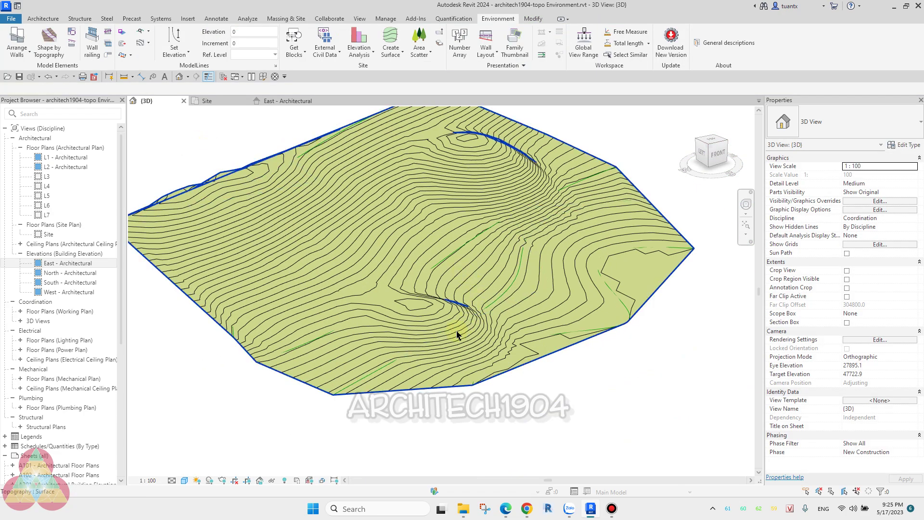
mouse_move(464, 277)
middle_mouse_down("shift")
mouse_move(491, 289)
mouse_move(437, 258)
mouse_move(437, 282)
middle_mouse_up("shift")
scroll(453, 242, "up", 2)
scroll(452, 242, "up", 1)
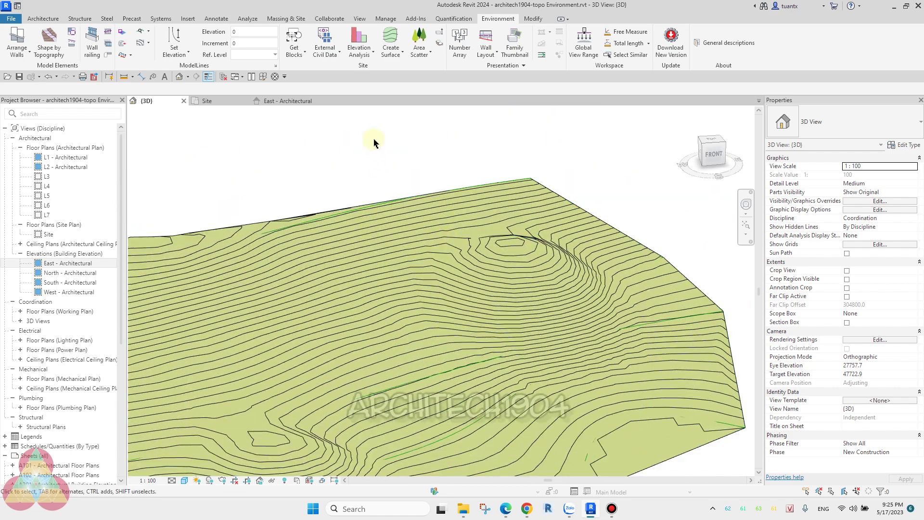
left_click(492, 317)
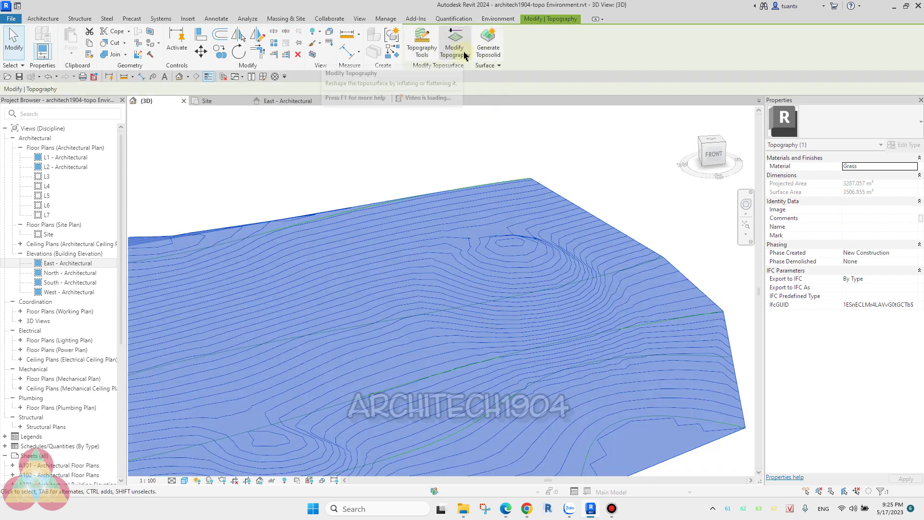
Open Edit Topography Tools in point-editing mode and zoom in on the hilltop's survey points
left_click(428, 52)
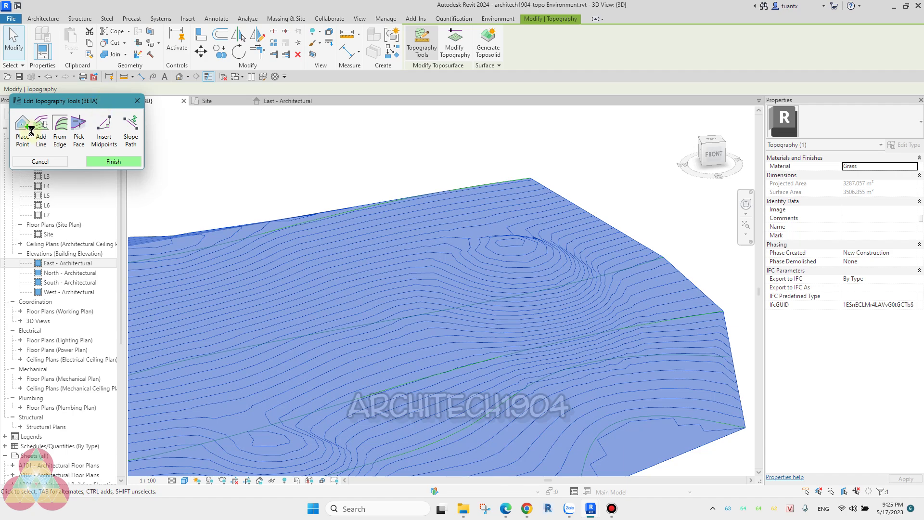
left_click(128, 137)
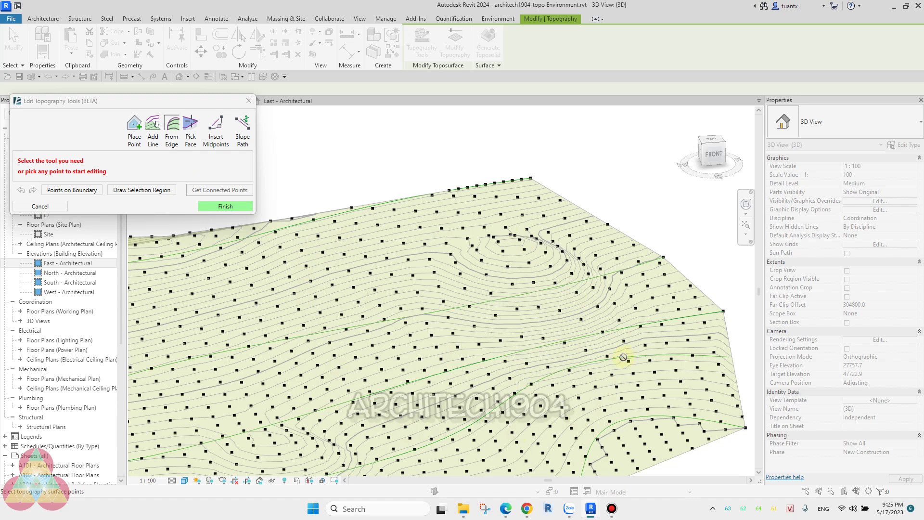
scroll(421, 304, "up", 3)
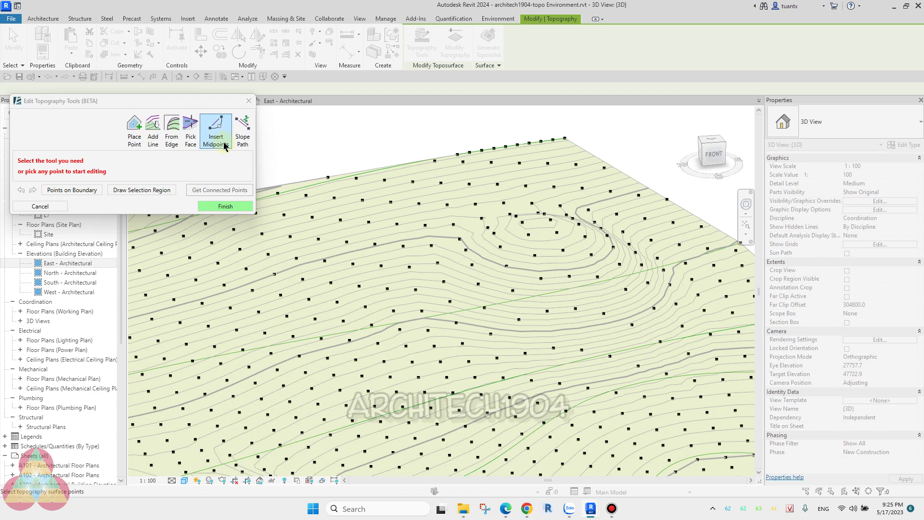
scroll(526, 223, "up", 1)
scroll(530, 231, "up", 1)
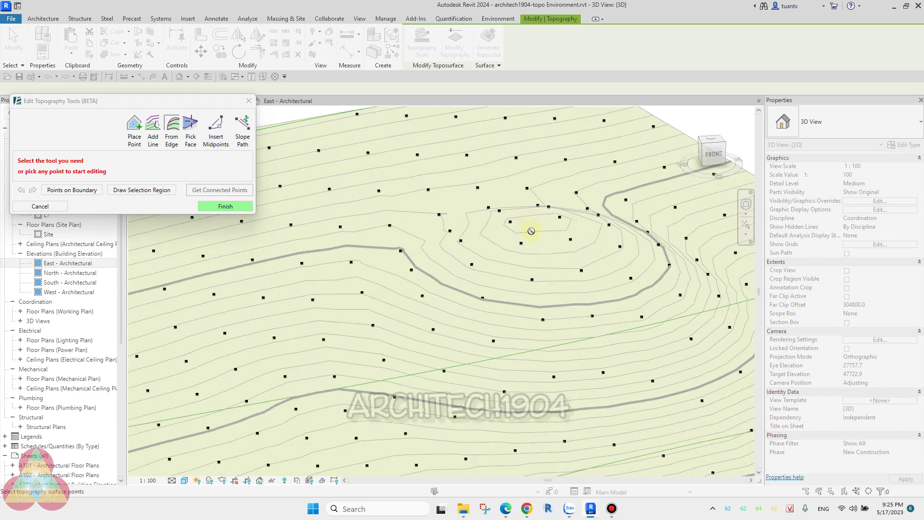
scroll(530, 233, "up", 1)
scroll(553, 248, "up", 1)
scroll(491, 243, "up", 1)
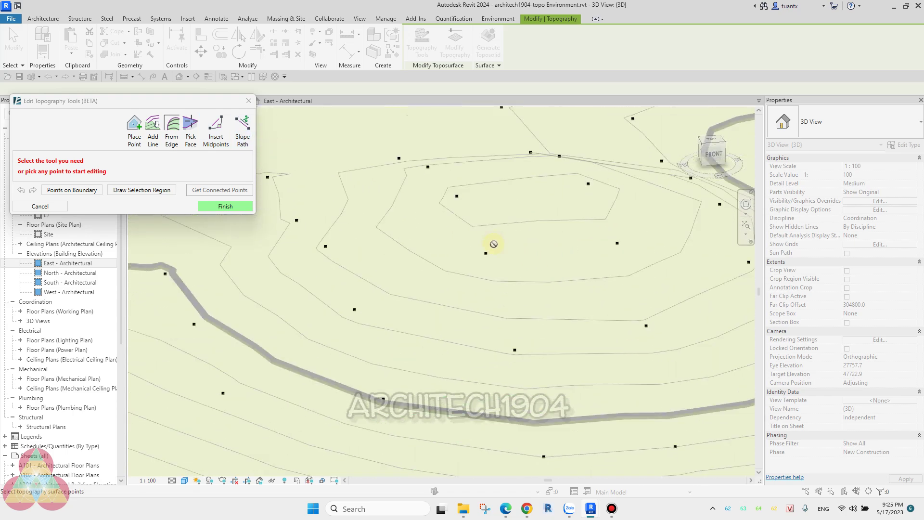
scroll(447, 288, "up", 1)
mouse_move(480, 270)
middle_mouse_down("shift")
mouse_move(421, 318)
mouse_move(555, 326)
mouse_move(485, 315)
middle_mouse_up("shift")
scroll(435, 284, "up", 1)
scroll(458, 258, "up", 1)
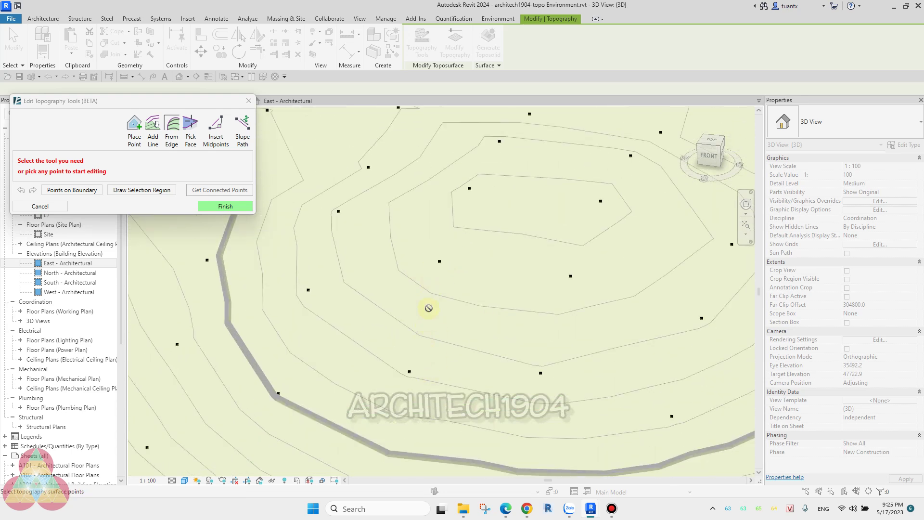
Insert midpoint topography points along the drawn line and confirm adding them
left_click(215, 130)
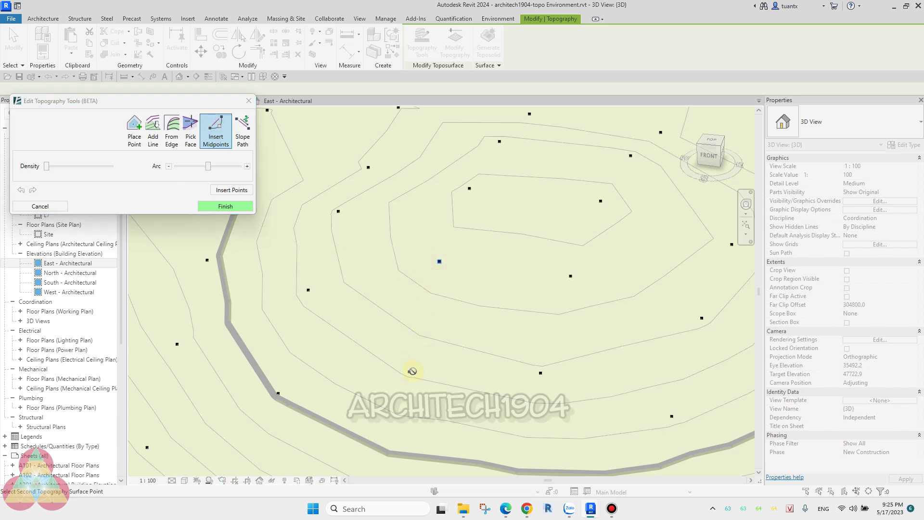
left_click(409, 372)
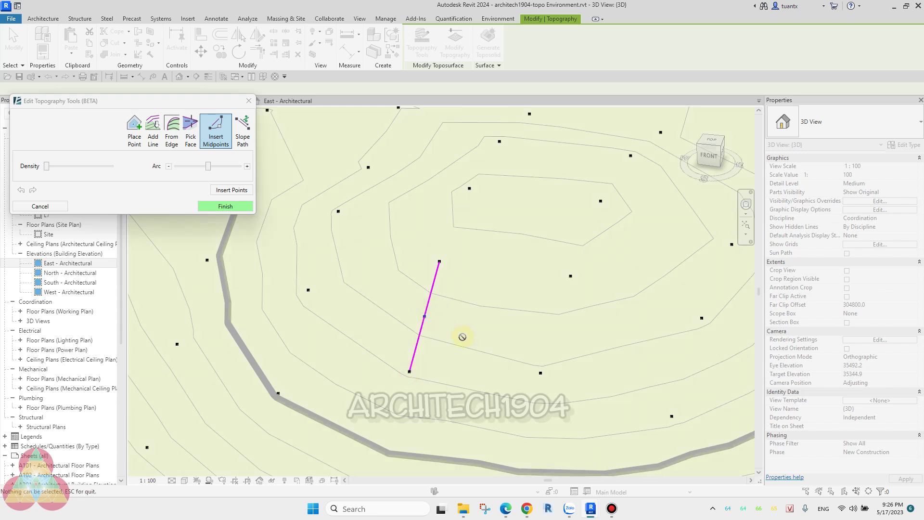
left_click(428, 316)
left_click(230, 207)
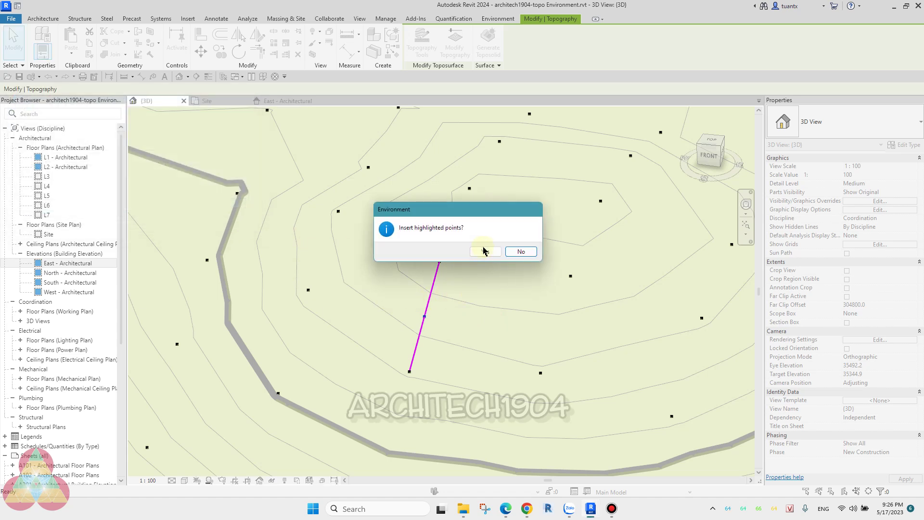
left_click(484, 251)
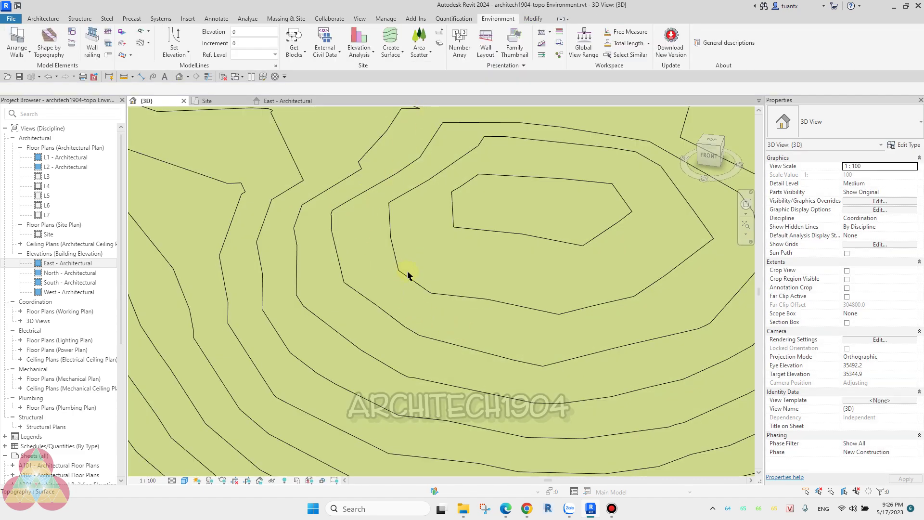
Select the grass topography and reopen Edit Topography Tools to show its updated points
left_click(423, 216)
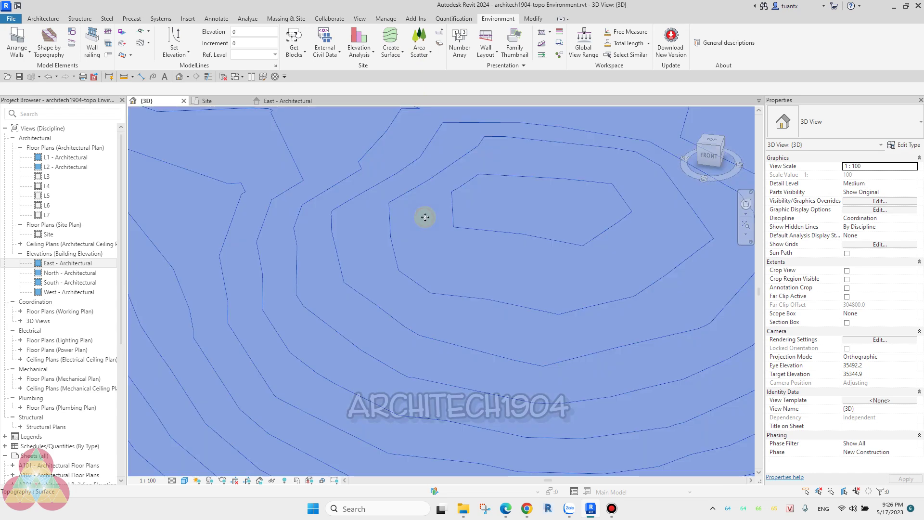
left_click(423, 43)
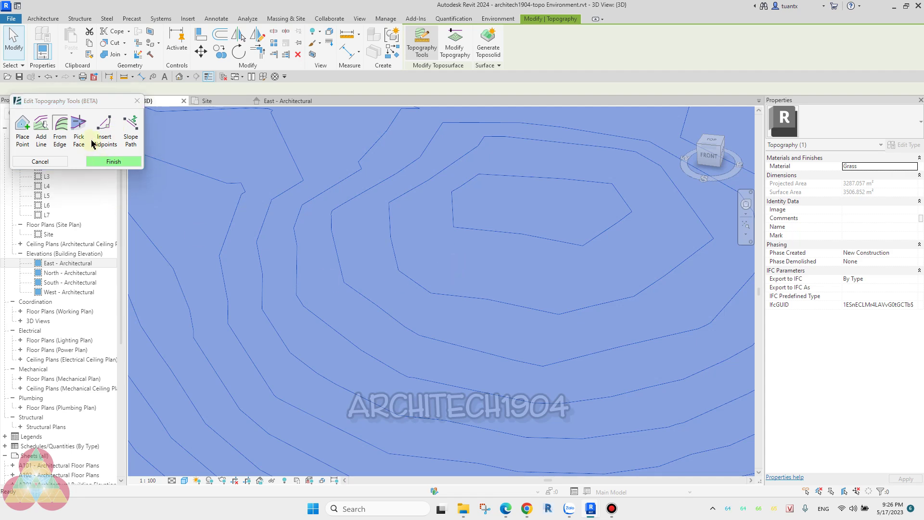
scroll(476, 276, "down", 3)
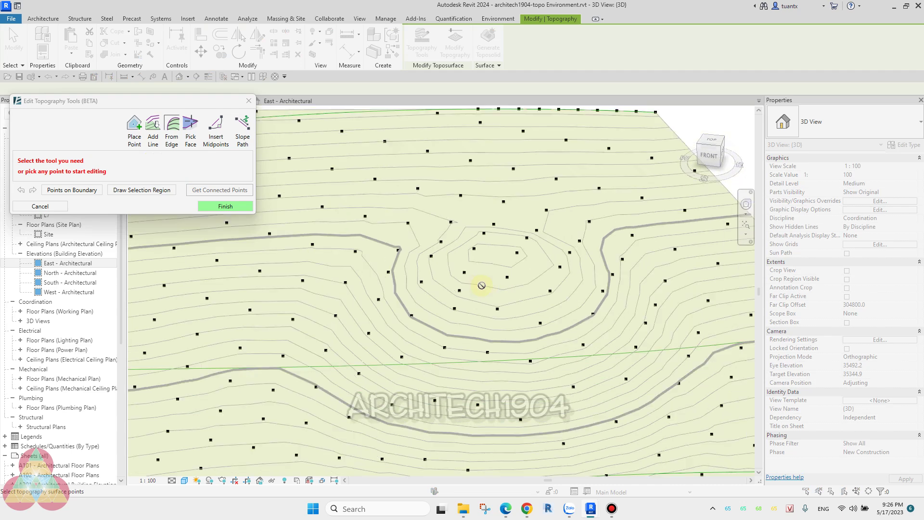
scroll(481, 287, "down", 2)
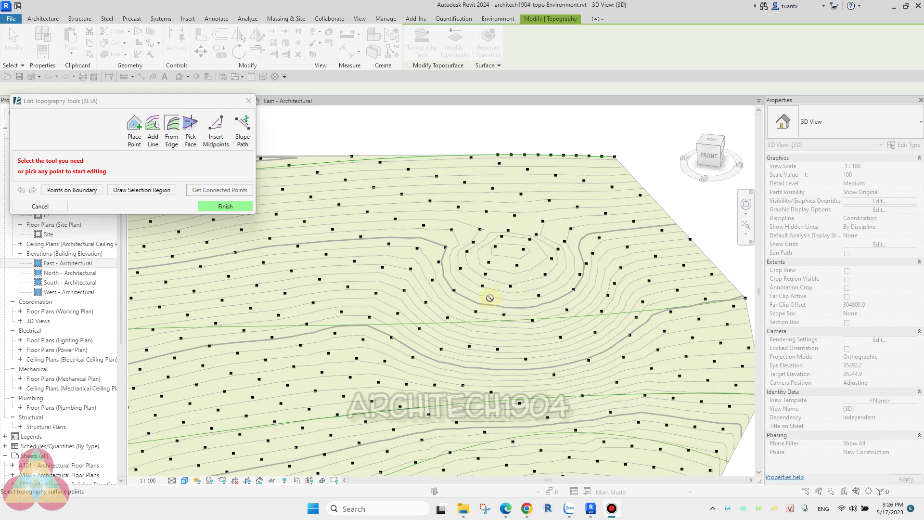
scroll(489, 301, "up", 3)
scroll(507, 366, "down", 1)
Lay out a slope path from the hilltop at elevation 10122 down to 5182
middle_click_drag(506, 371, 490, 319, "shift")
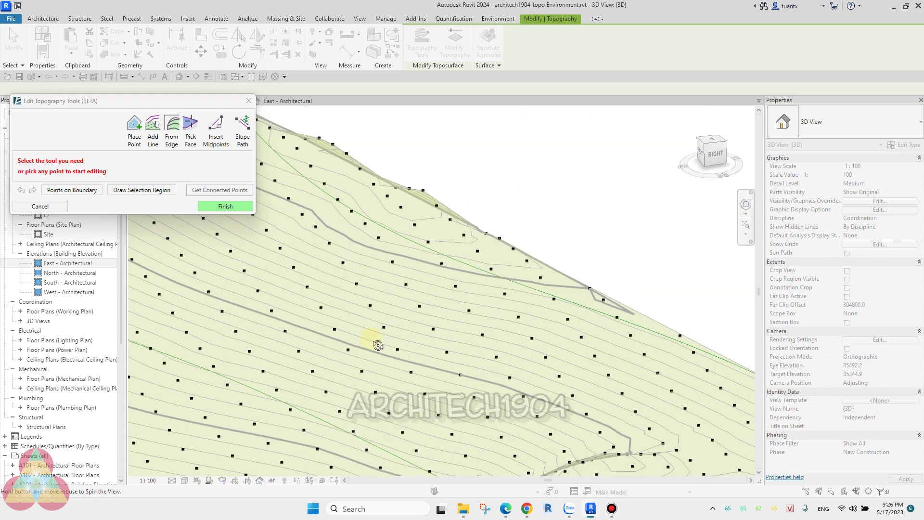
scroll(490, 319, "up", 3)
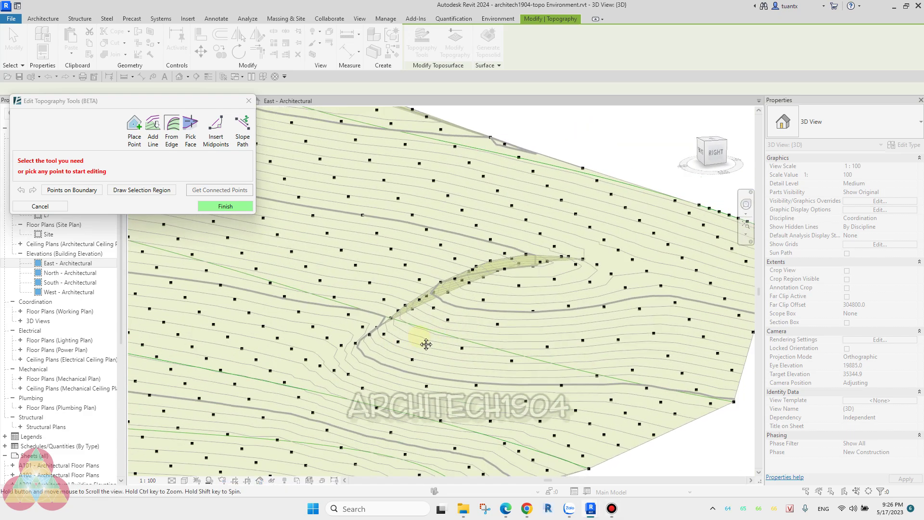
left_click(245, 128)
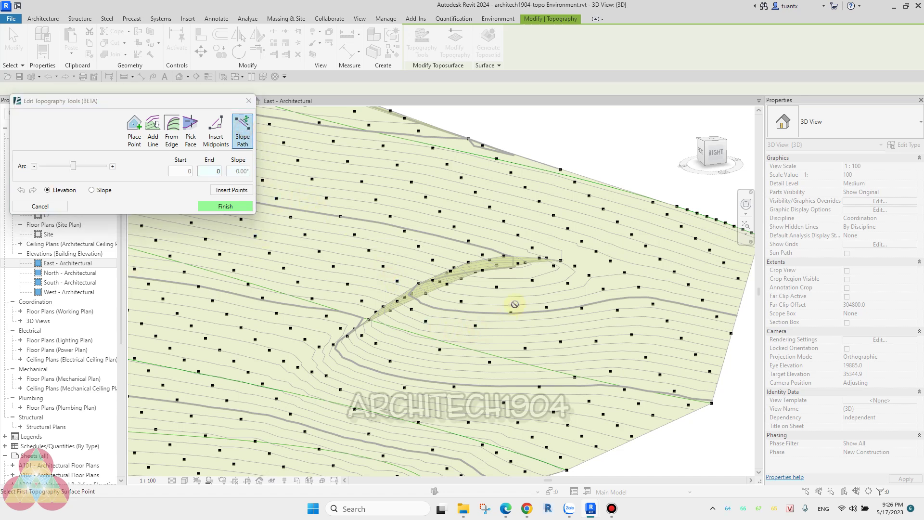
scroll(513, 305, "up", 2)
middle_click_drag(502, 336, 531, 244)
scroll(506, 273, "up", 1)
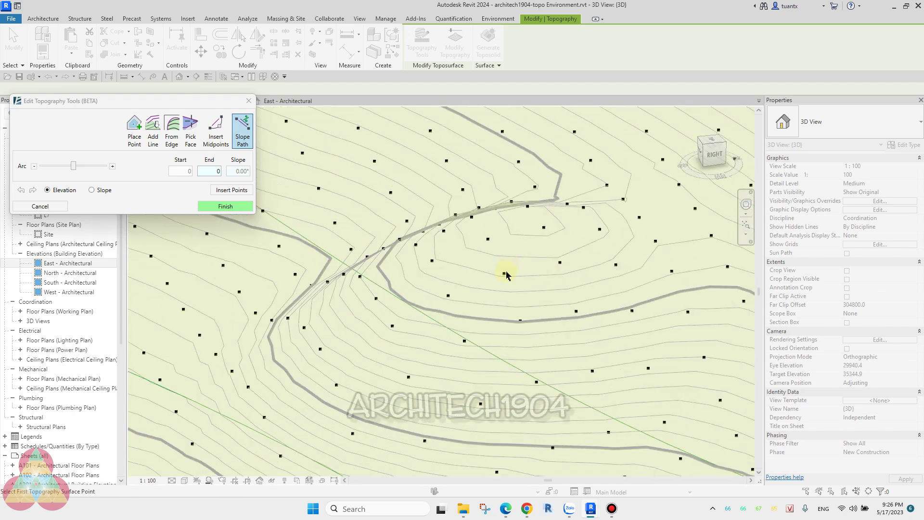
left_click(504, 273)
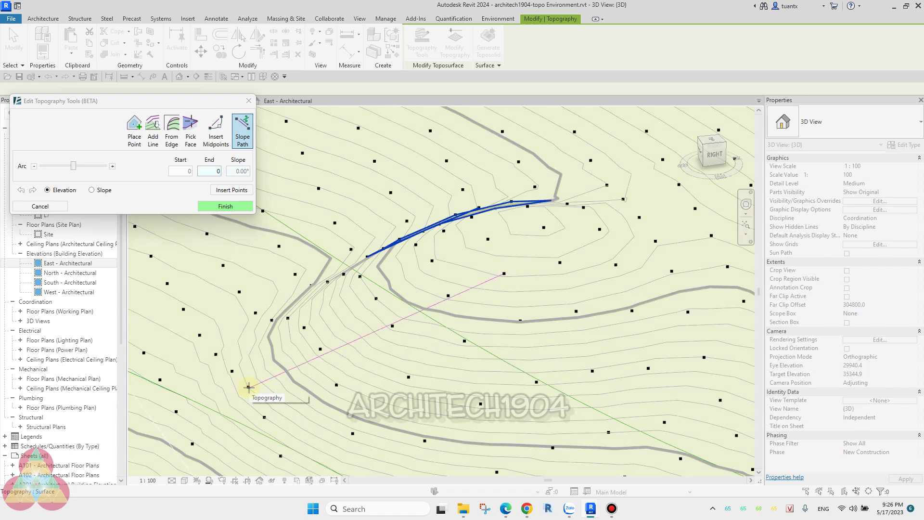
left_click(247, 387)
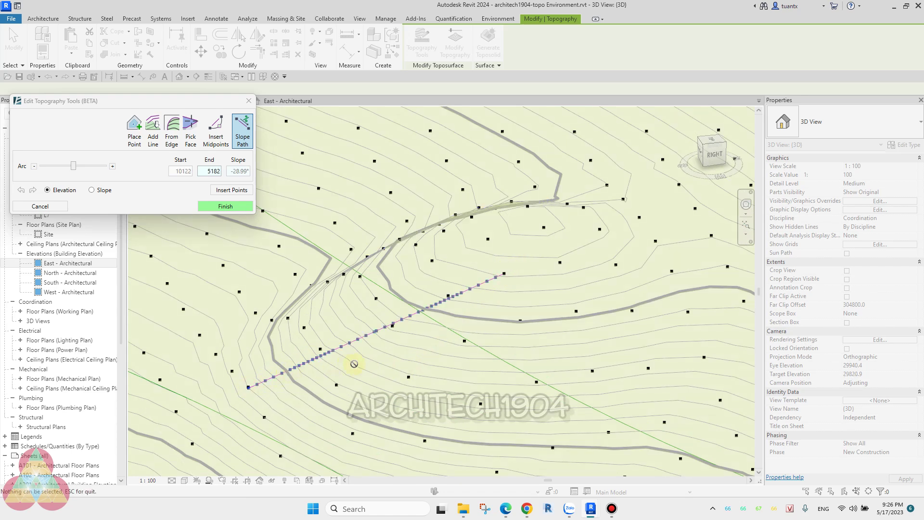
mouse_move(354, 364)
middle_mouse_down("shift")
mouse_move(439, 396)
mouse_move(458, 297)
mouse_move(540, 216)
middle_mouse_up("shift")
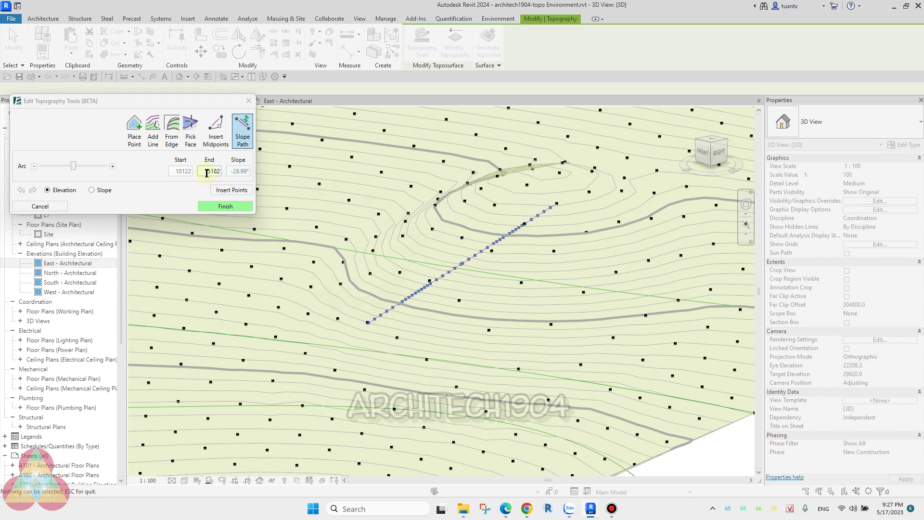
Change the ramp path's end elevation to 6000, easing it to -24.82°, and finish the path
left_click(206, 172)
left_click_drag(208, 169, 225, 172)
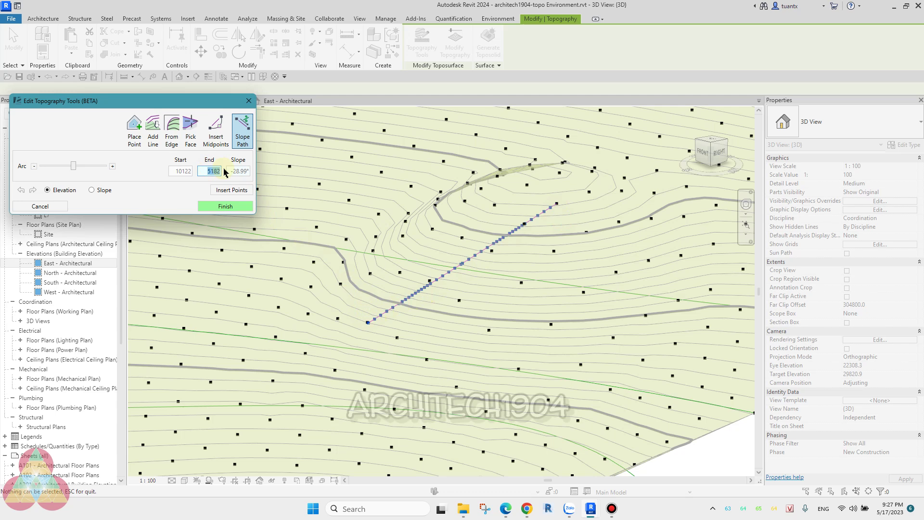
type("6000")
scroll(357, 334, "up", 1)
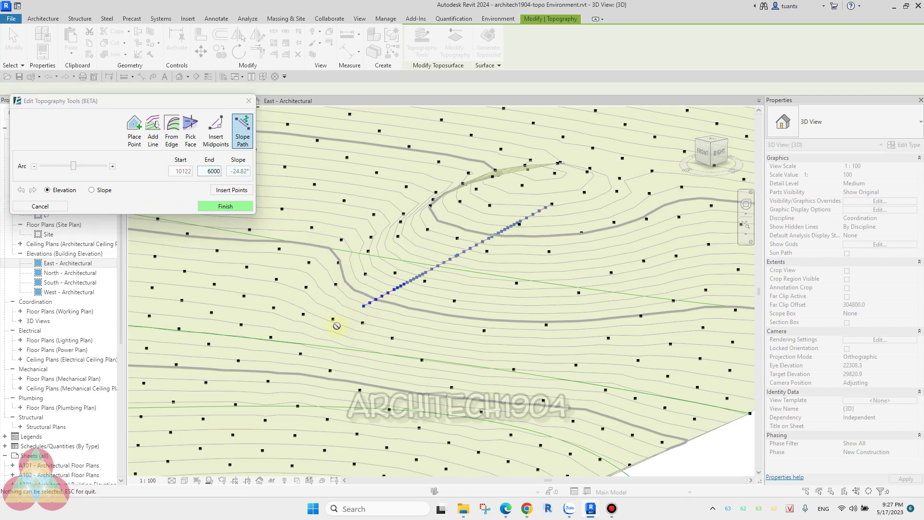
scroll(362, 303, "up", 1)
scroll(362, 303, "up", 1)
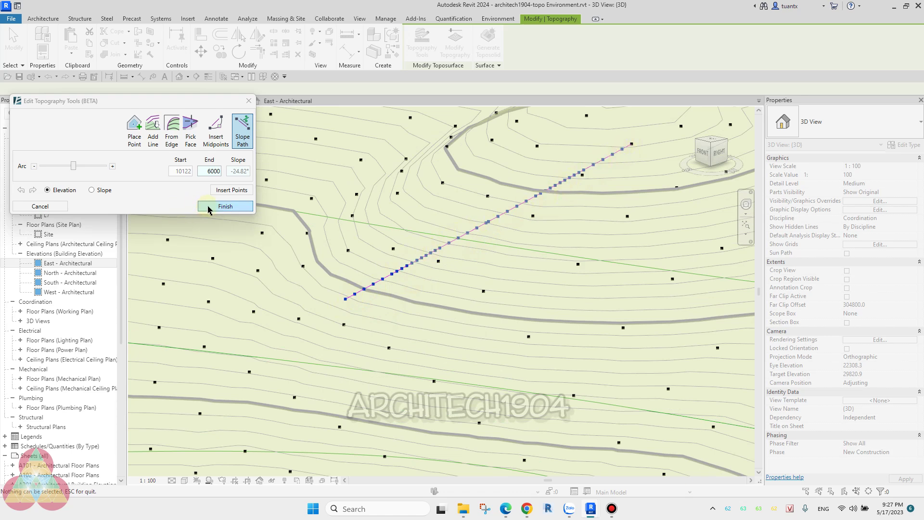
left_click(212, 207)
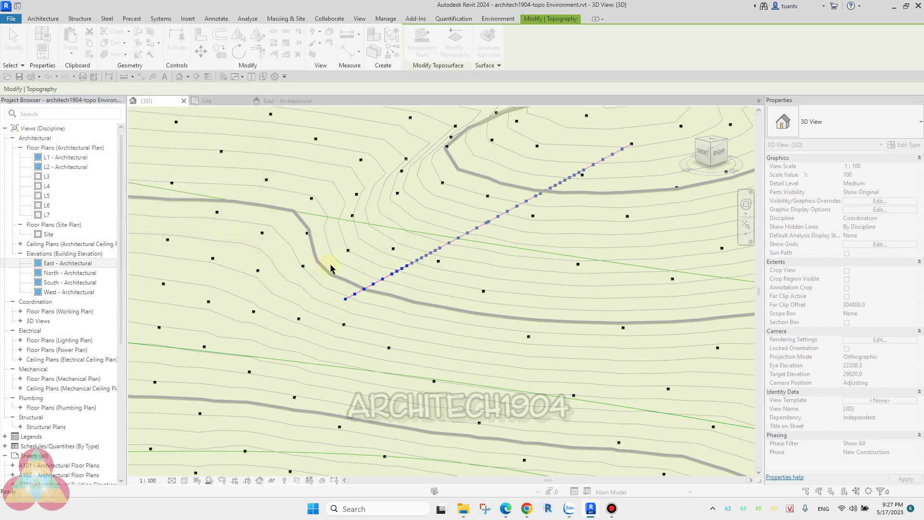
Insert the ramp path points into the terrain and inspect the carved ramp from several angles
left_click(485, 251)
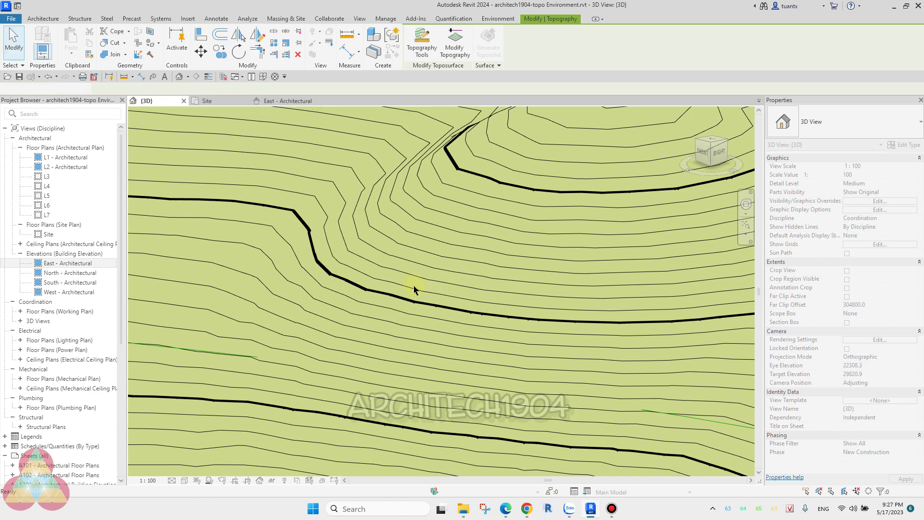
key("Escape")
scroll(464, 236, "down", 5)
mouse_move(497, 280)
middle_mouse_down("shift")
mouse_move(532, 227)
mouse_move(579, 406)
middle_mouse_up("shift")
middle_click_drag(436, 327, 398, 390, "shift")
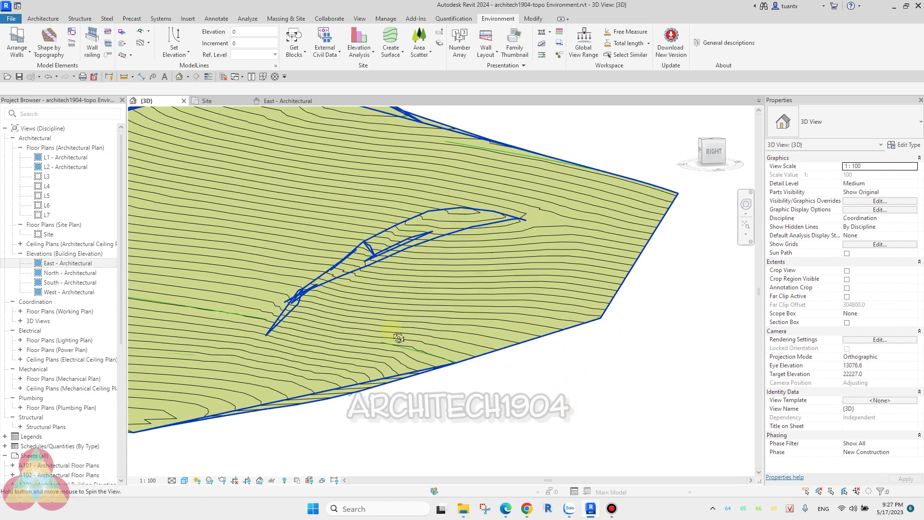
scroll(314, 314, "up", 2)
scroll(413, 282, "up", 2)
scroll(430, 260, "up", 2)
scroll(430, 260, "down", 2)
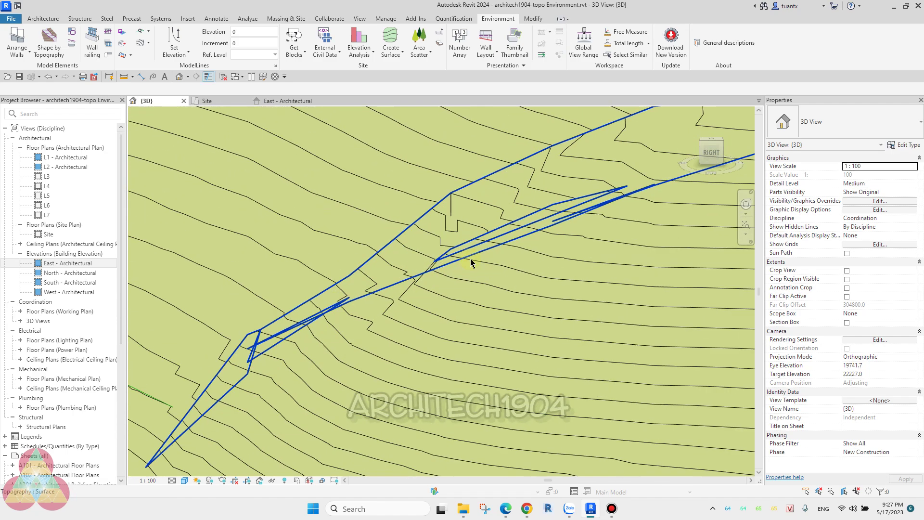
scroll(456, 225, "up", 2)
mouse_move(447, 280)
middle_mouse_down("shift")
mouse_move(437, 311)
mouse_move(421, 262)
middle_mouse_up("shift")
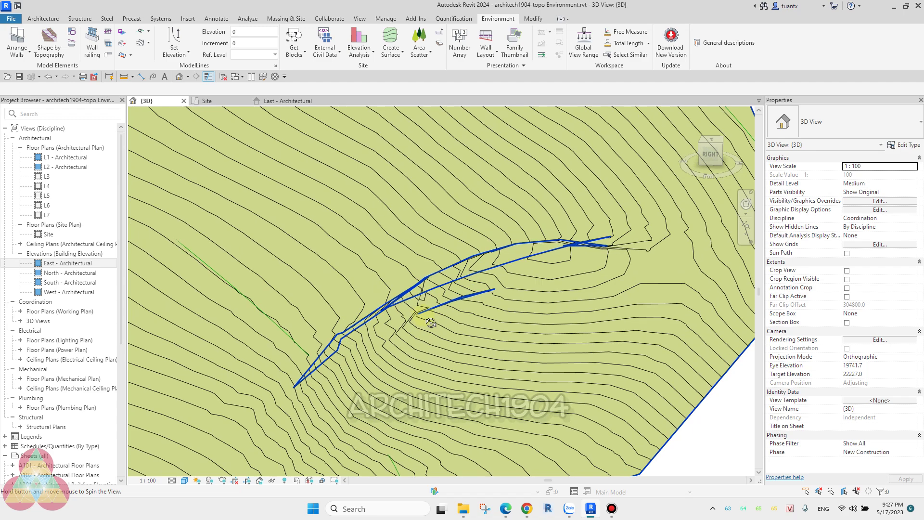
Reselect the grass topography and reopen Edit Topography Tools
scroll(392, 319, "down", 2)
scroll(355, 320, "up", 2)
scroll(468, 307, "up", 2)
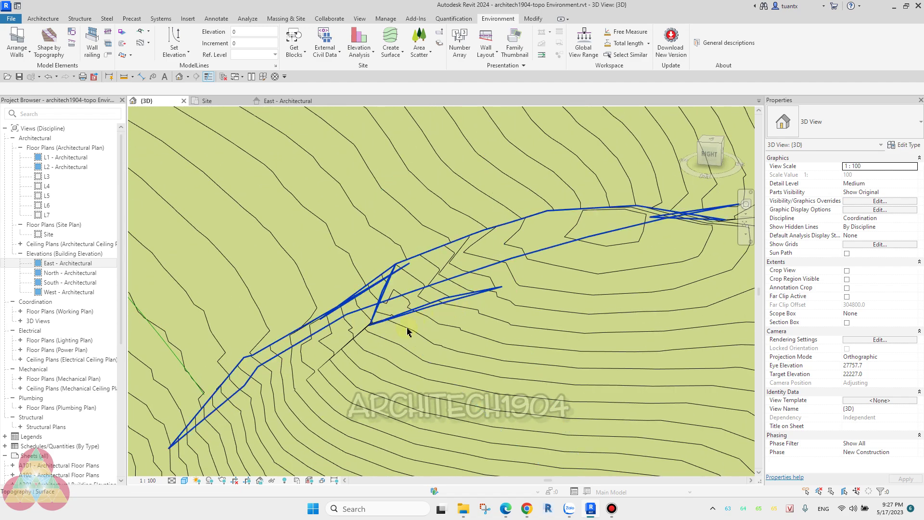
left_click(388, 355)
left_click(422, 43)
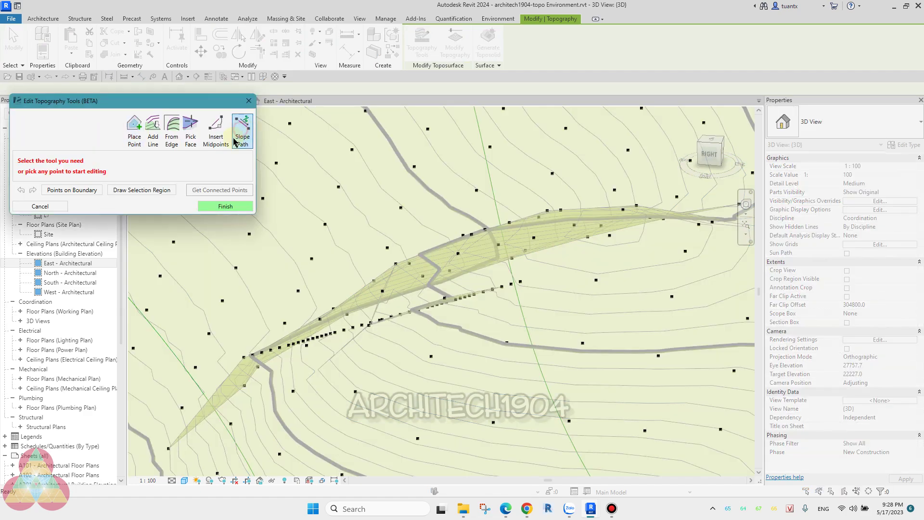
Start a second slope path on the terrain from elevation 5270 to an end point near 2571
left_click(235, 142)
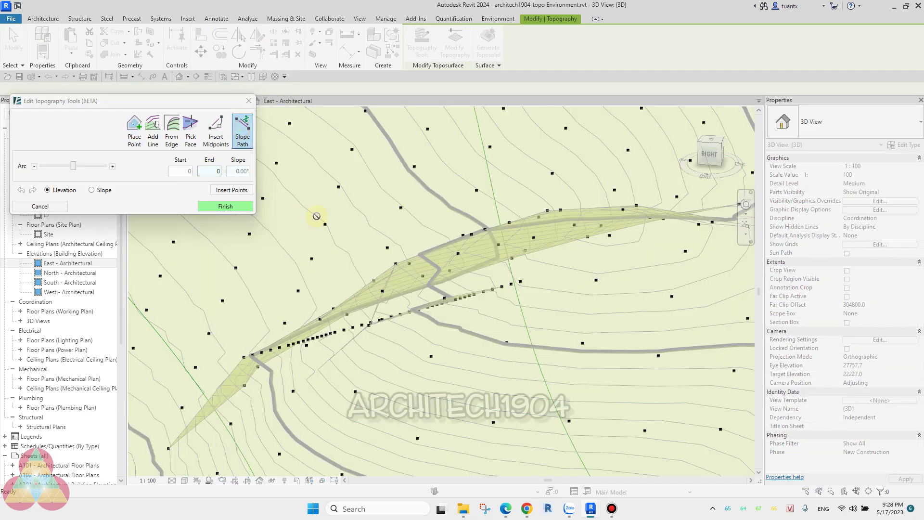
scroll(315, 213, "down", 2)
scroll(340, 229, "down", 2)
scroll(487, 326, "down", 2)
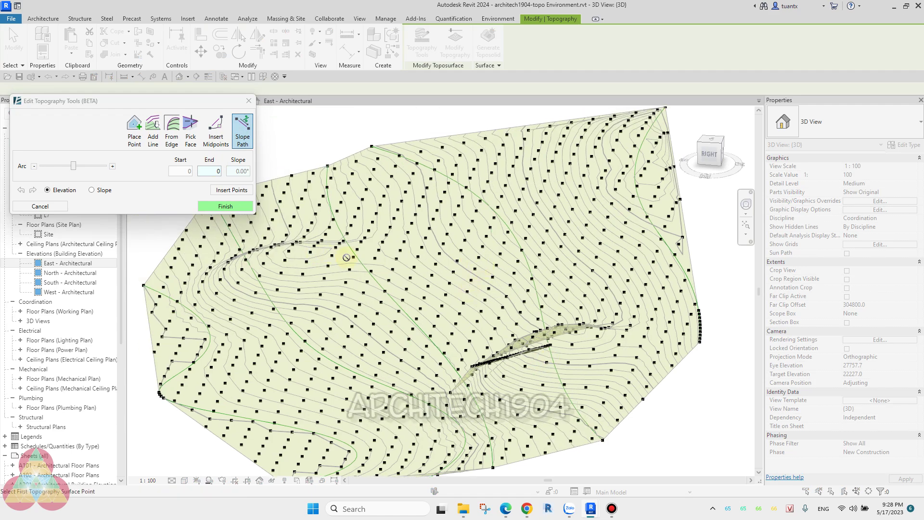
scroll(346, 257, "up", 2)
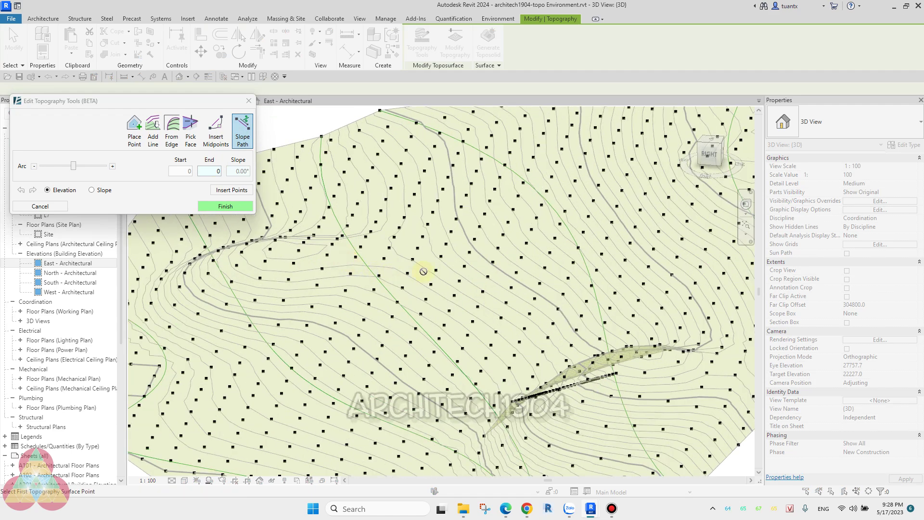
left_click(306, 325)
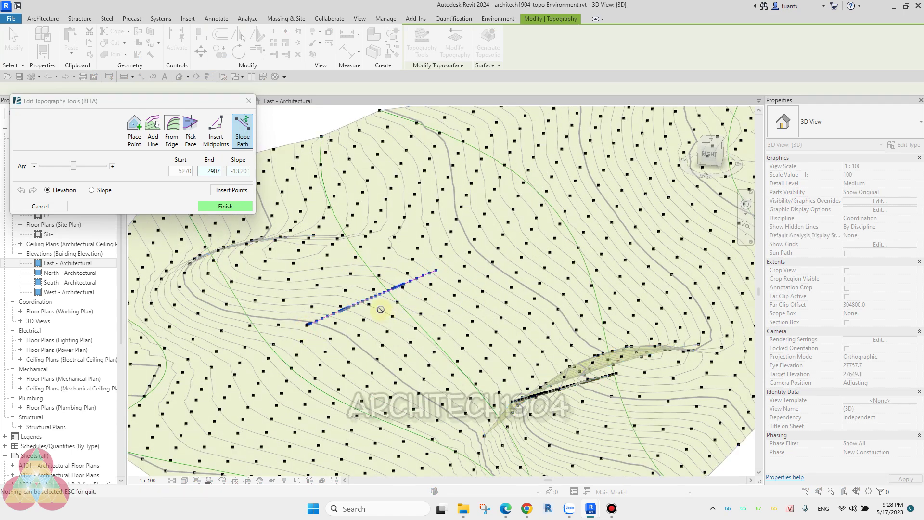
Define the second path by a -15 slope and insert its highlighted points into the surface
left_click(95, 191)
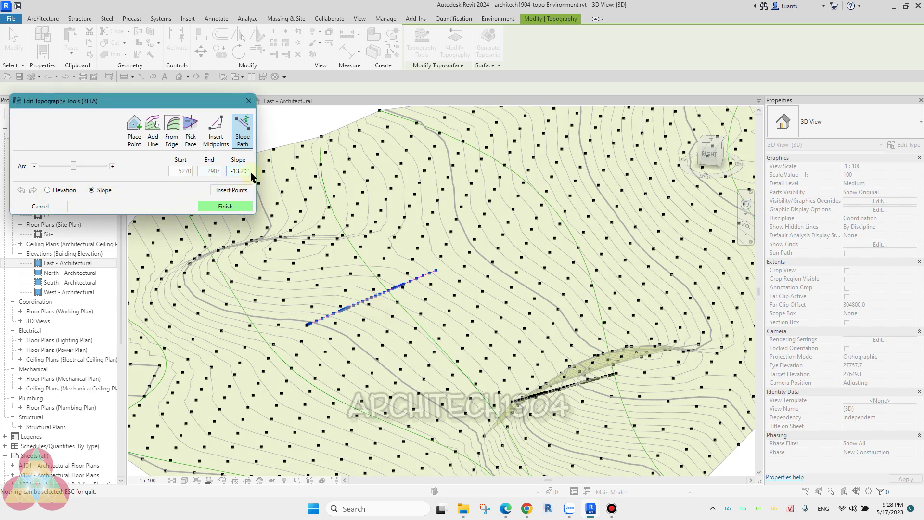
scroll(354, 269, "up", 1)
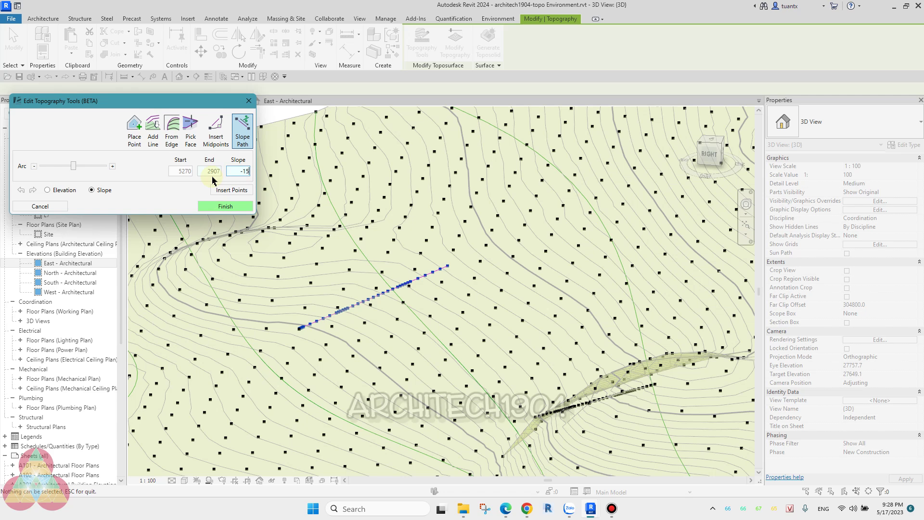
left_click(221, 206)
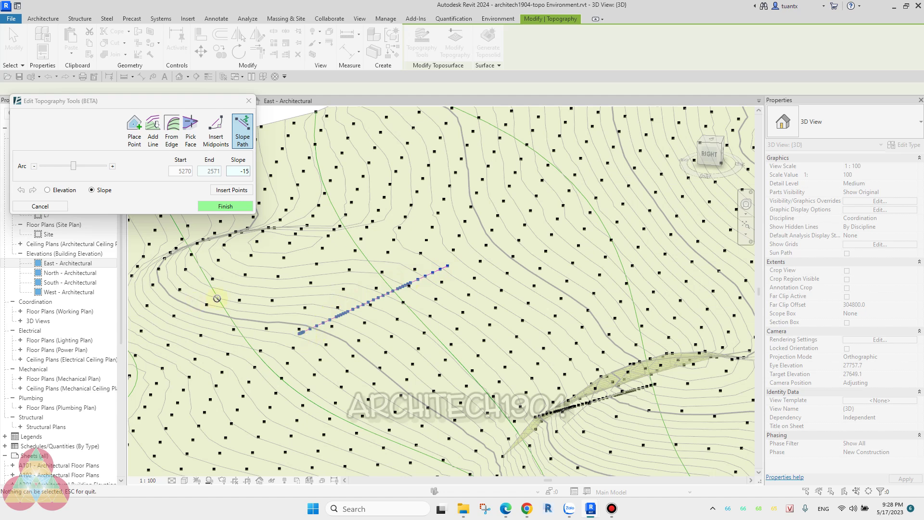
left_click(215, 206)
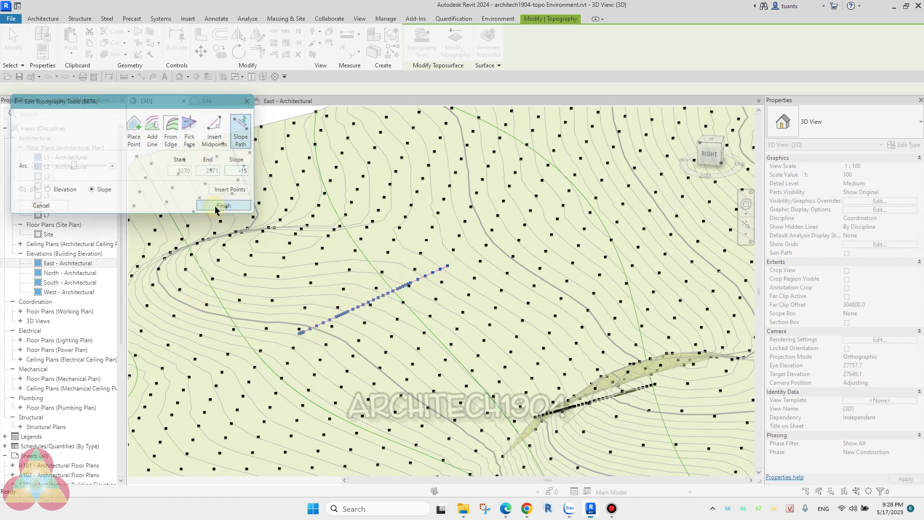
left_click(484, 252)
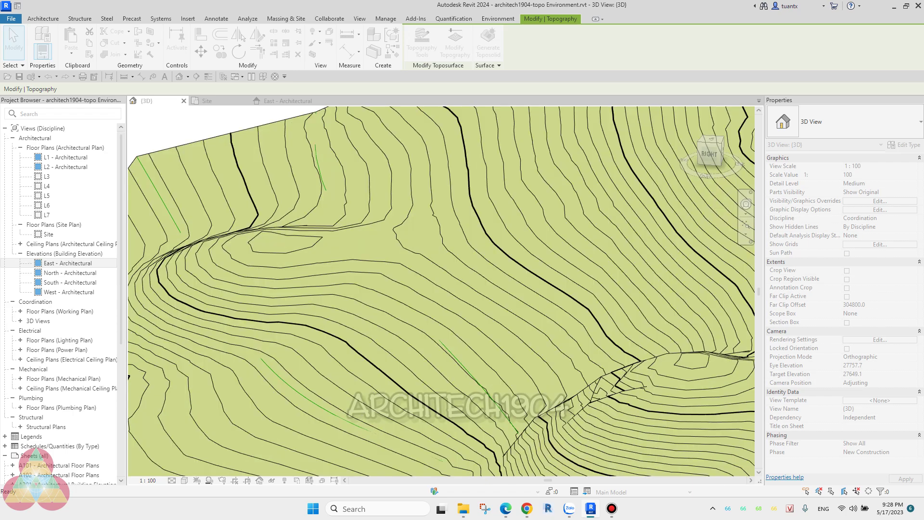
Zoom out and reposition the view so the whole terrain sits left with empty space beside it
scroll(371, 190, "down", 4)
mouse_move(372, 190)
middle_mouse_down("shift")
mouse_move(389, 204)
mouse_move(330, 258)
mouse_move(397, 241)
mouse_move(316, 237)
mouse_move(354, 215)
mouse_move(385, 145)
middle_mouse_up("shift")
scroll(343, 233, "down", 3)
left_click(390, 59)
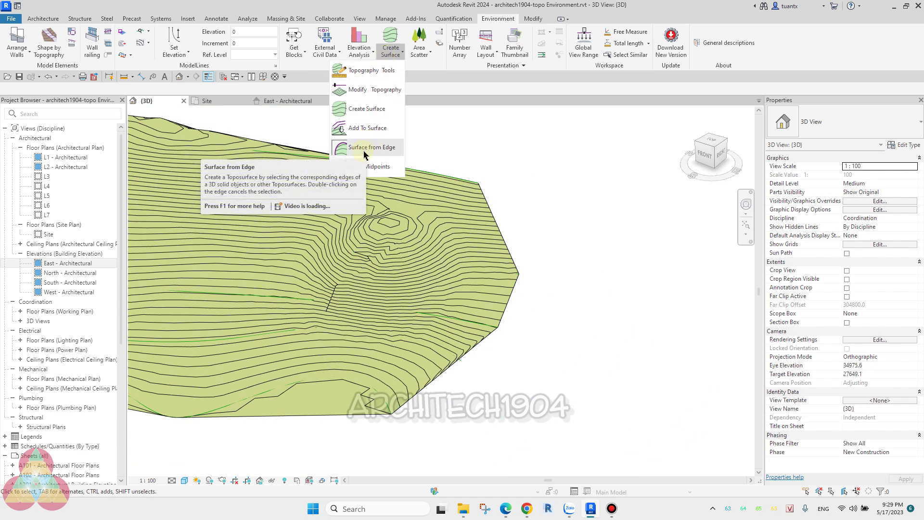
mouse_move(578, 239)
middle_mouse_down()
mouse_move(507, 227)
mouse_move(420, 246)
middle_mouse_up()
middle_click_drag(391, 169, 474, 180)
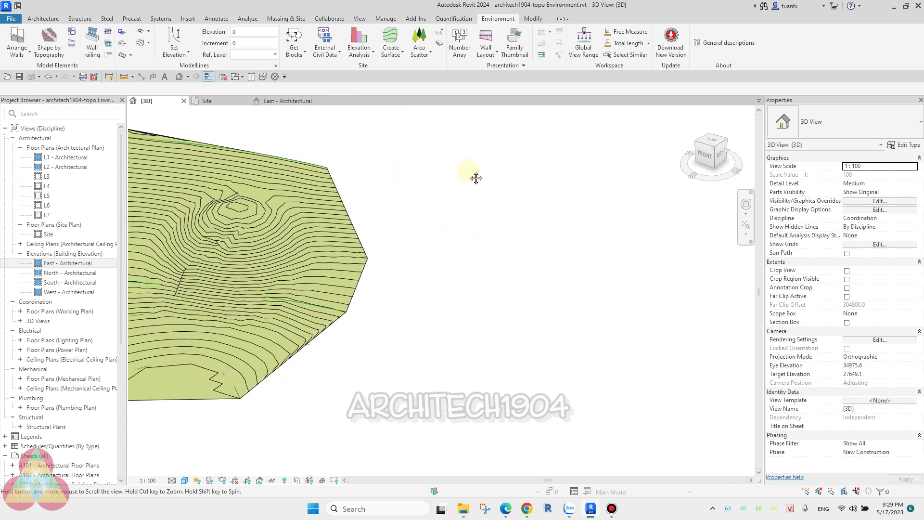
middle_click_drag(315, 296, 306, 268)
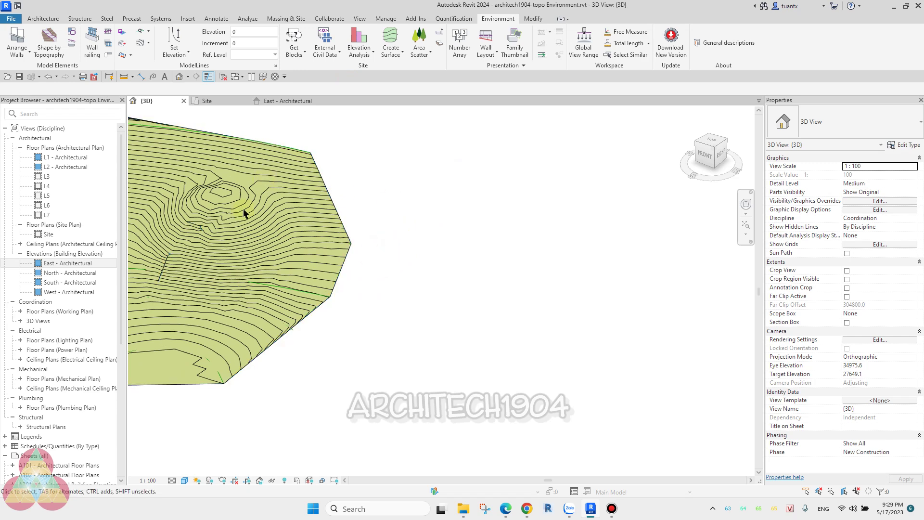
Draw the first architectural wall beside the terrain
left_click(43, 18)
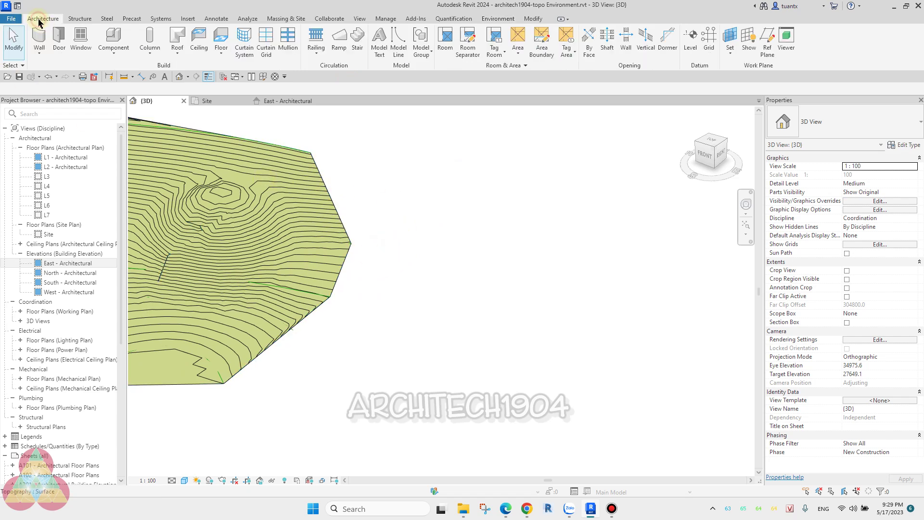
left_click(41, 55)
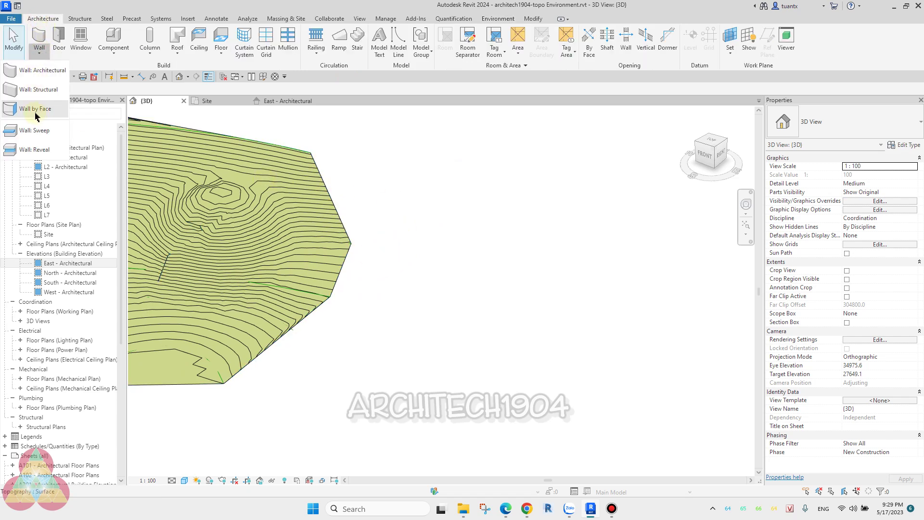
left_click(38, 78)
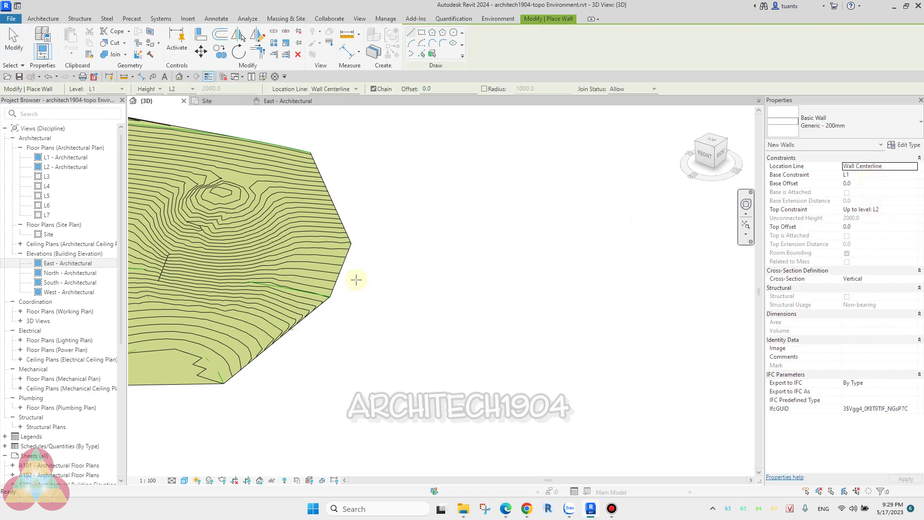
left_click(345, 360)
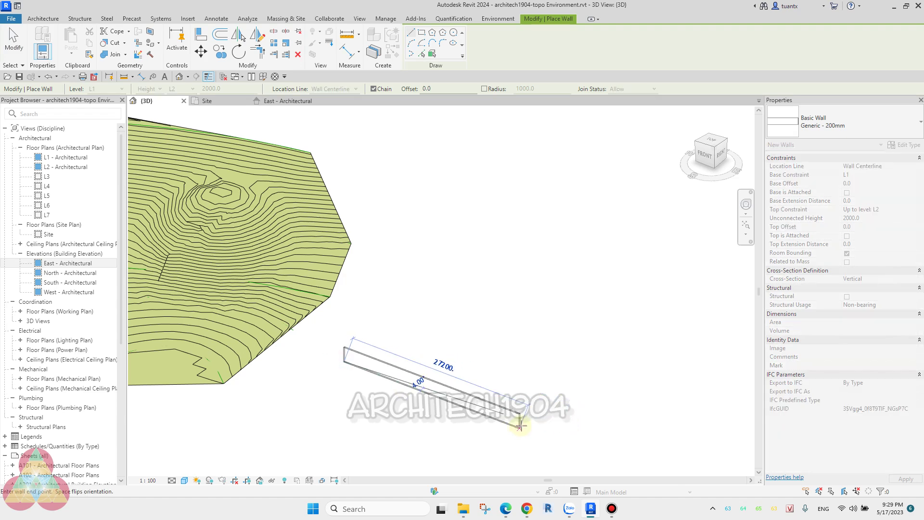
left_click(522, 418)
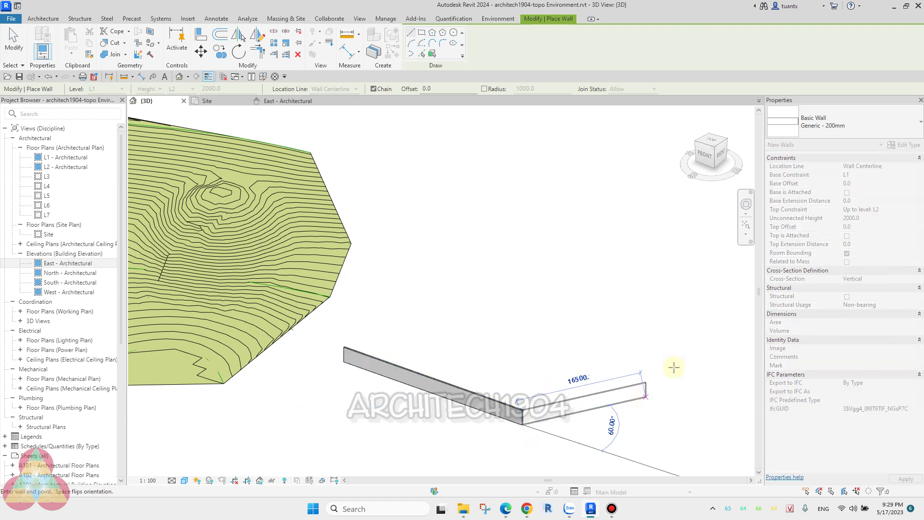
key("Escape")
key("Escape")
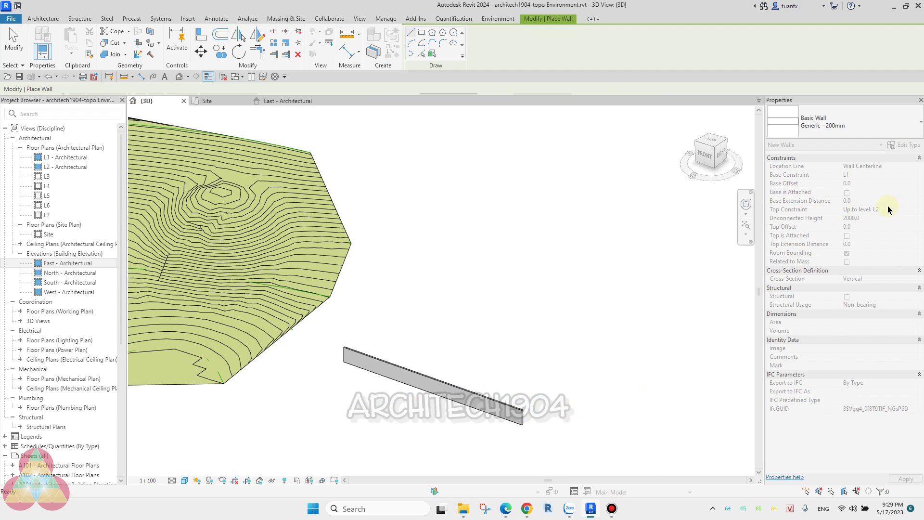
Draw a second parallel wall with its top constraint set to level L3
left_click(890, 210)
left_click(911, 211)
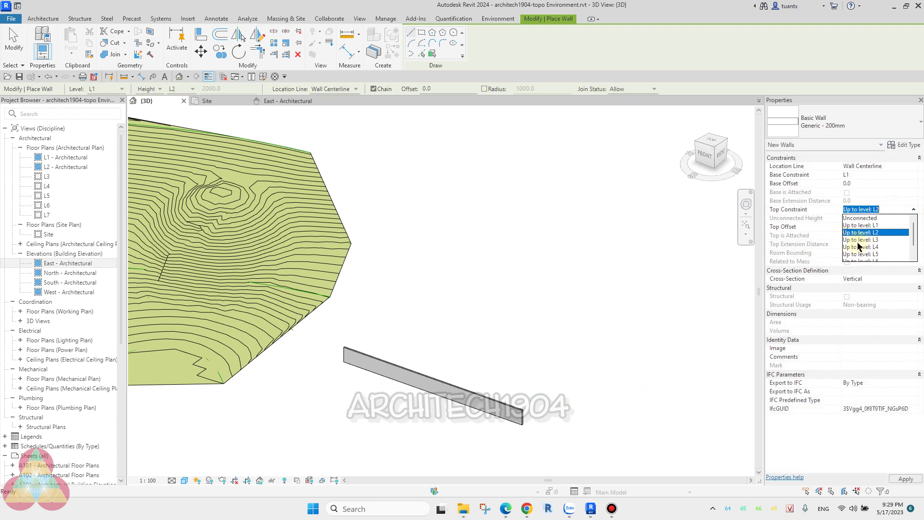
left_click(859, 242)
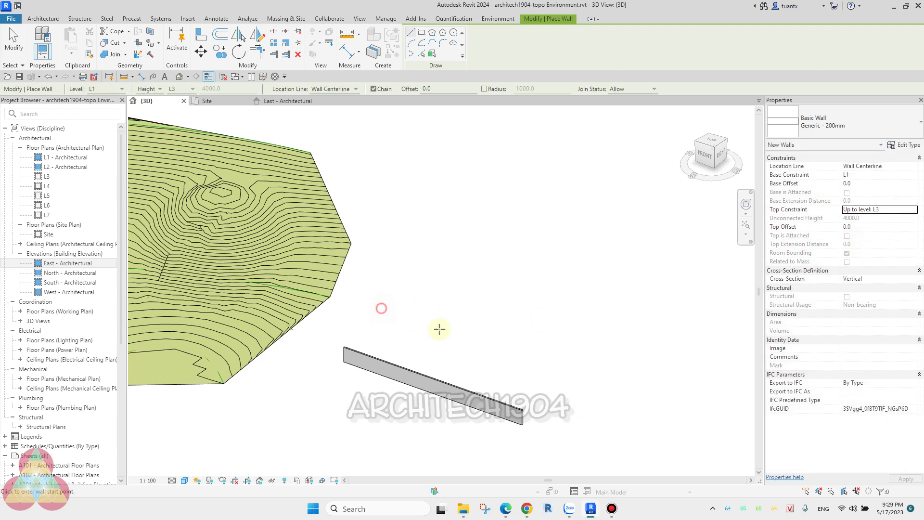
left_click(381, 309)
left_click(568, 374)
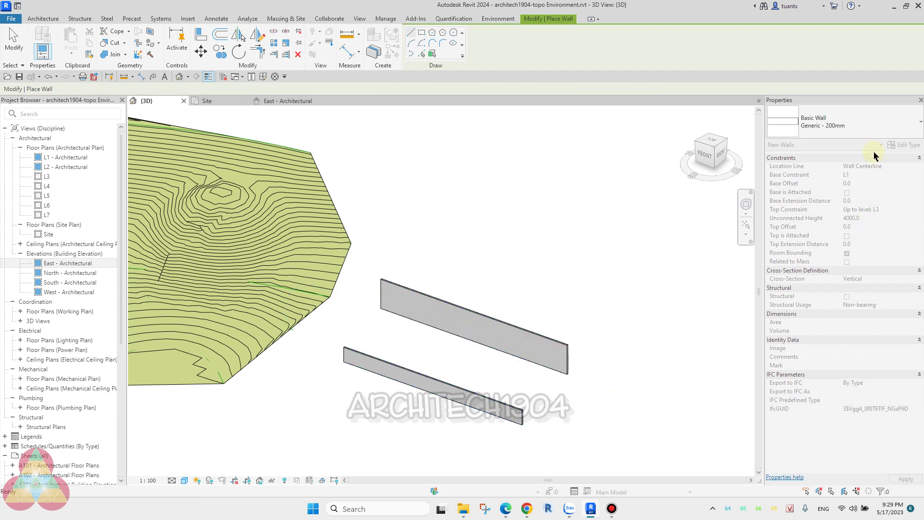
Draw a third, tallest parallel wall rising to level L6
left_click(914, 212)
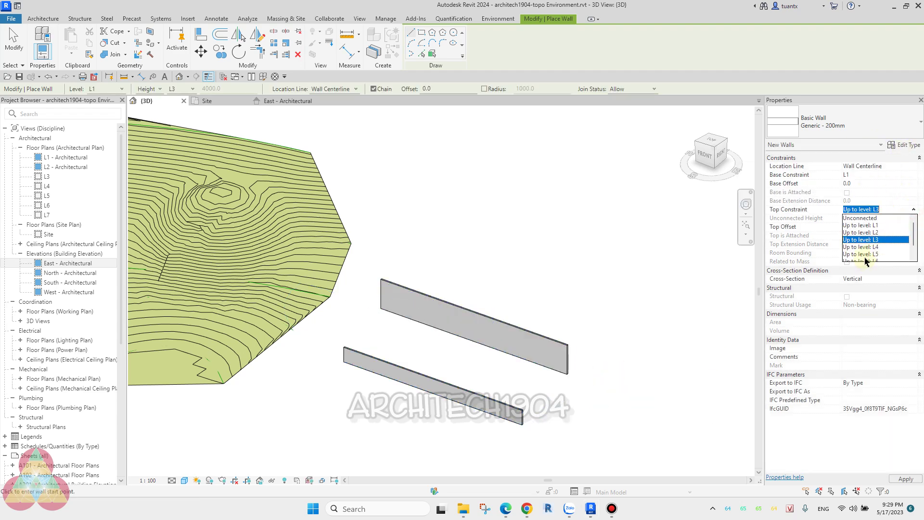
left_click(865, 261)
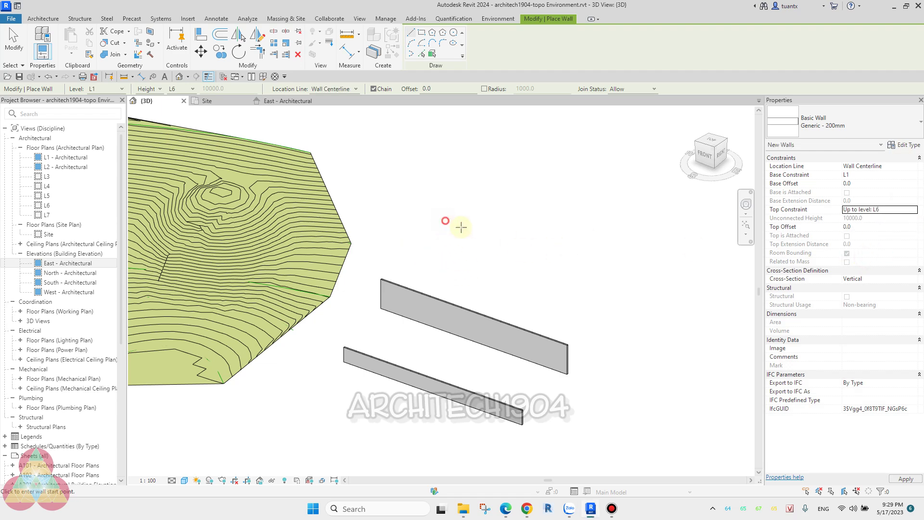
left_click(445, 221)
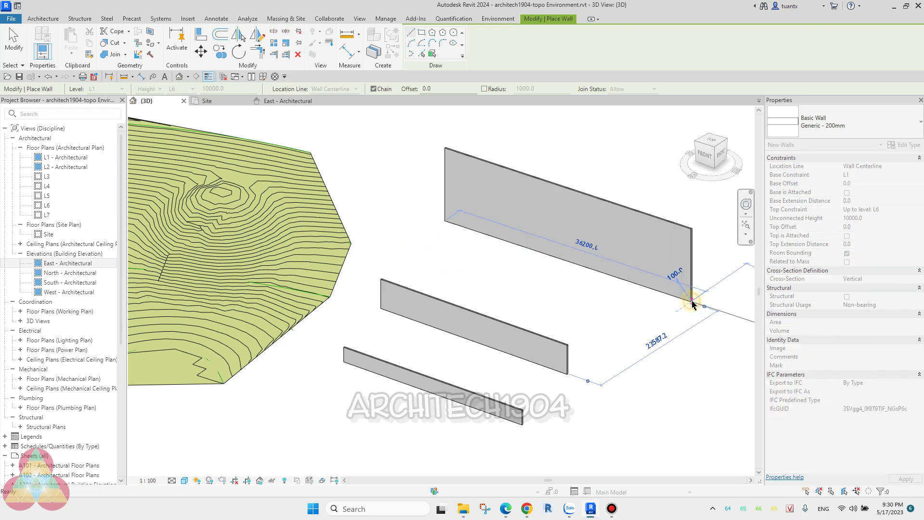
left_click(692, 302)
key("Escape")
key("Escape")
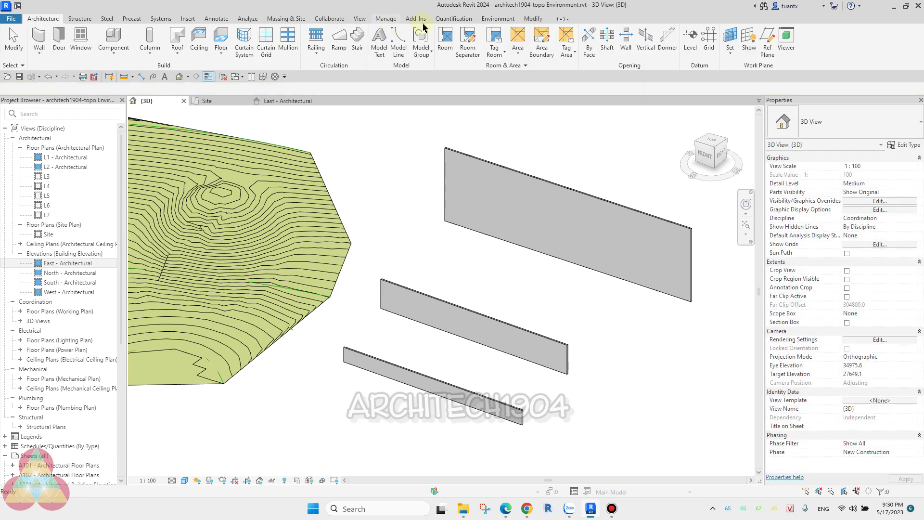
left_click(497, 19)
Start a Surface from Edge operation that creates a new topography
left_click(394, 48)
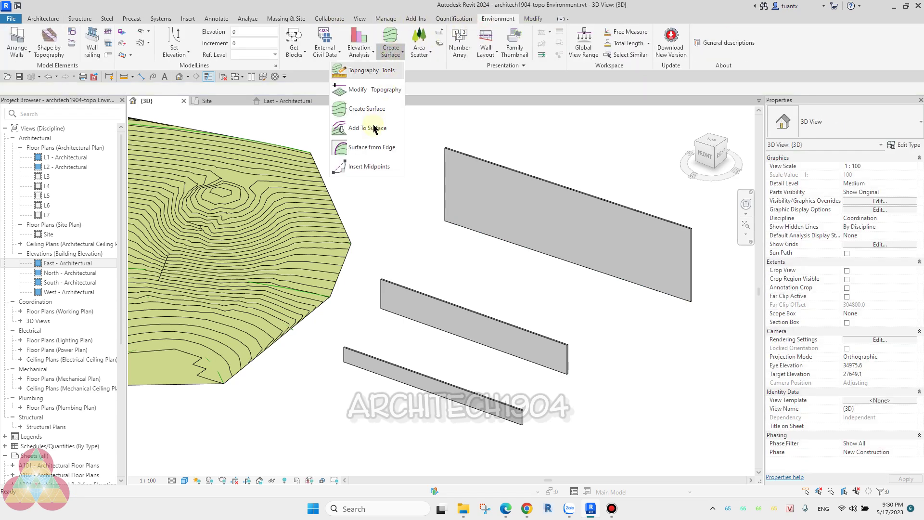
left_click(367, 154)
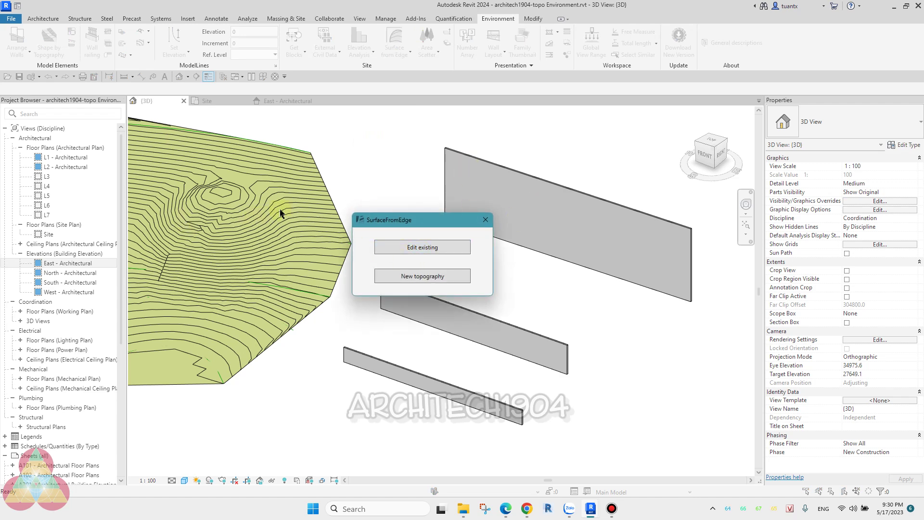
left_click(426, 282)
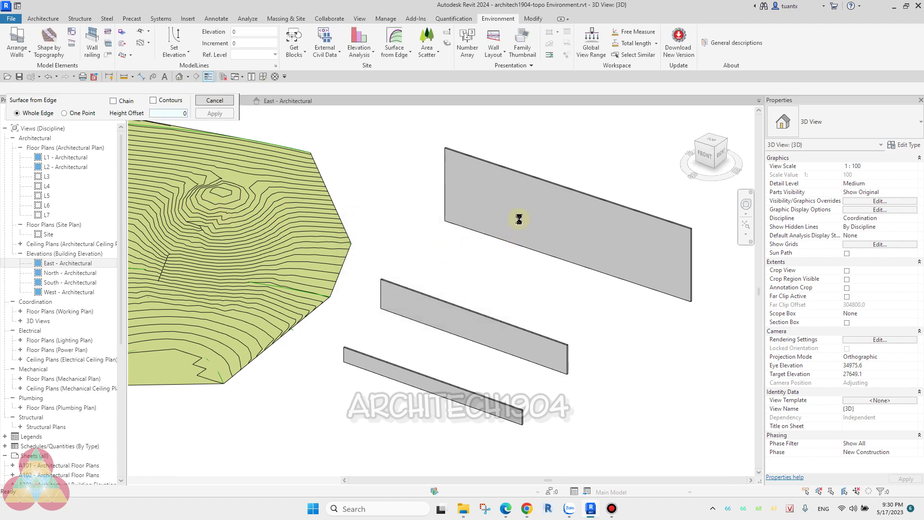
scroll(485, 213, "up", 2)
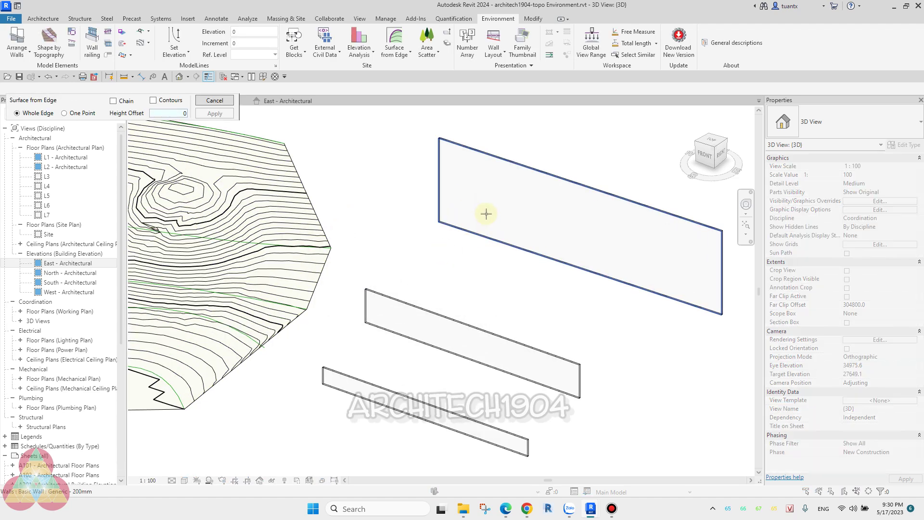
scroll(414, 237, "down", 1)
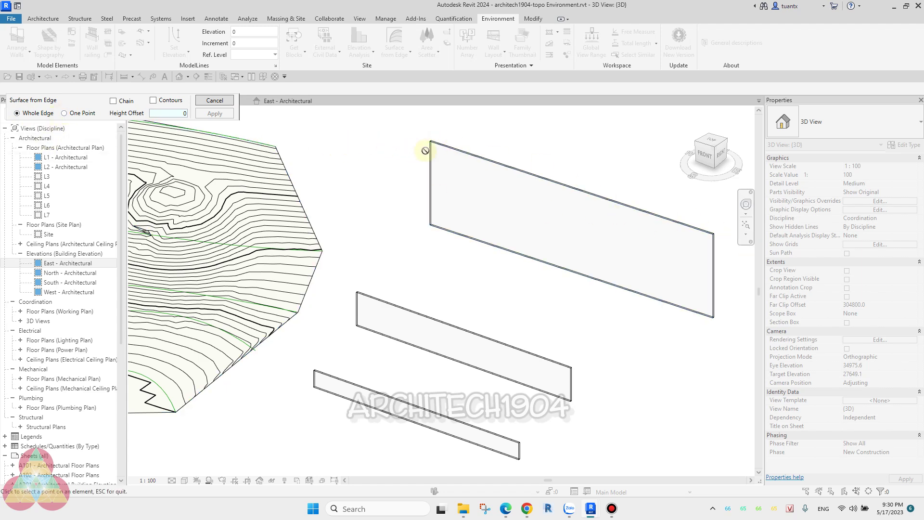
scroll(521, 178, "up", 3)
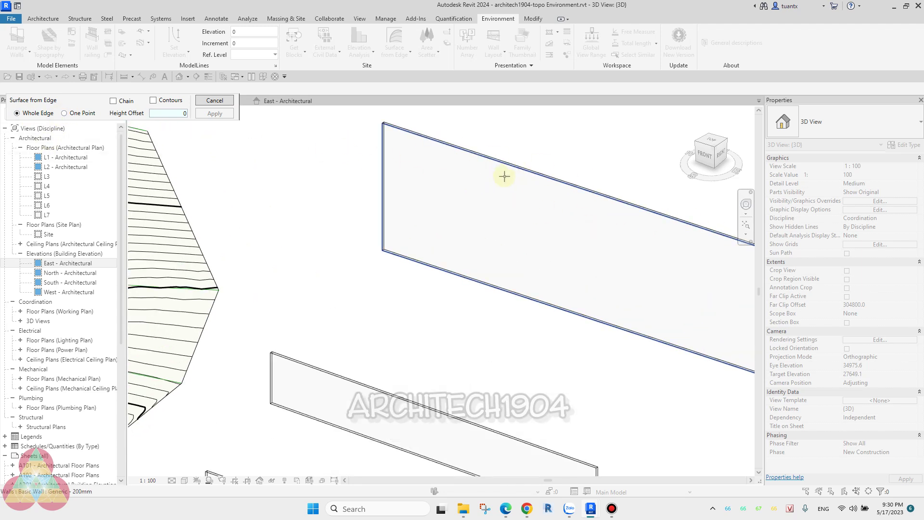
scroll(498, 163, "up", 1)
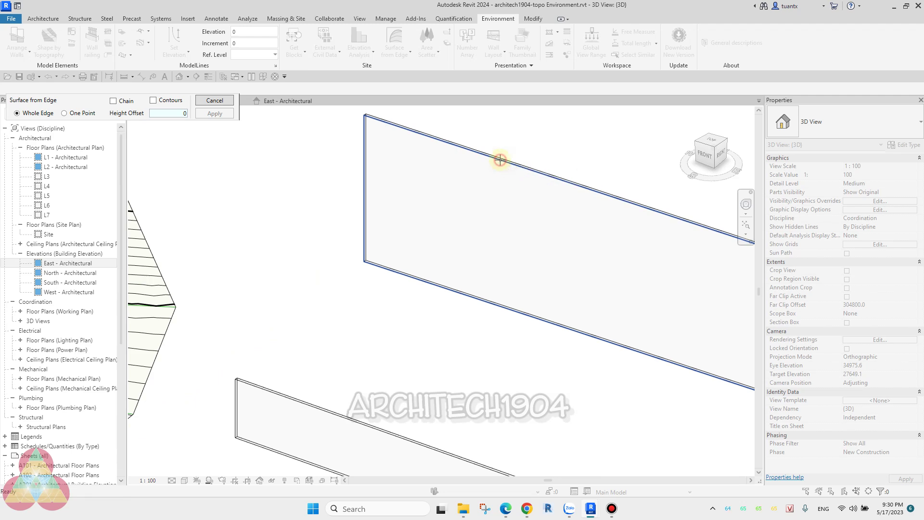
scroll(477, 209, "down", 2)
scroll(382, 161, "up", 2)
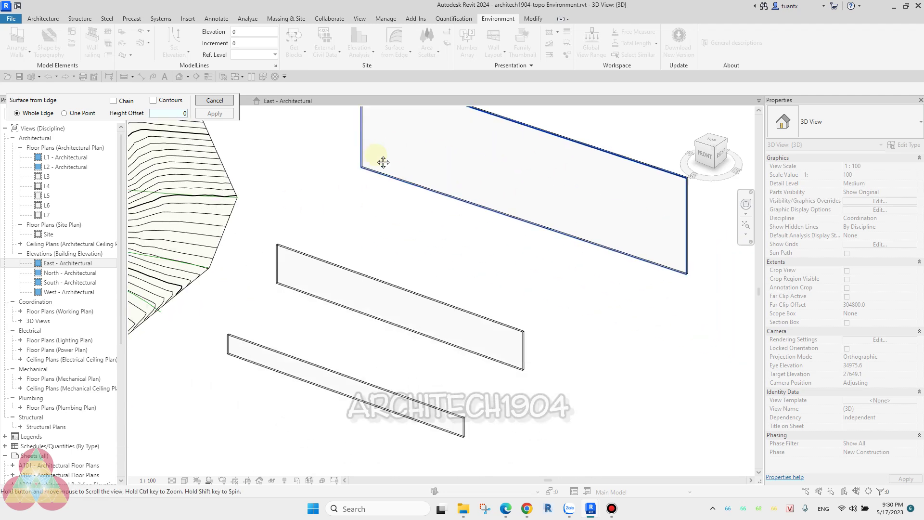
scroll(326, 267, "up", 2)
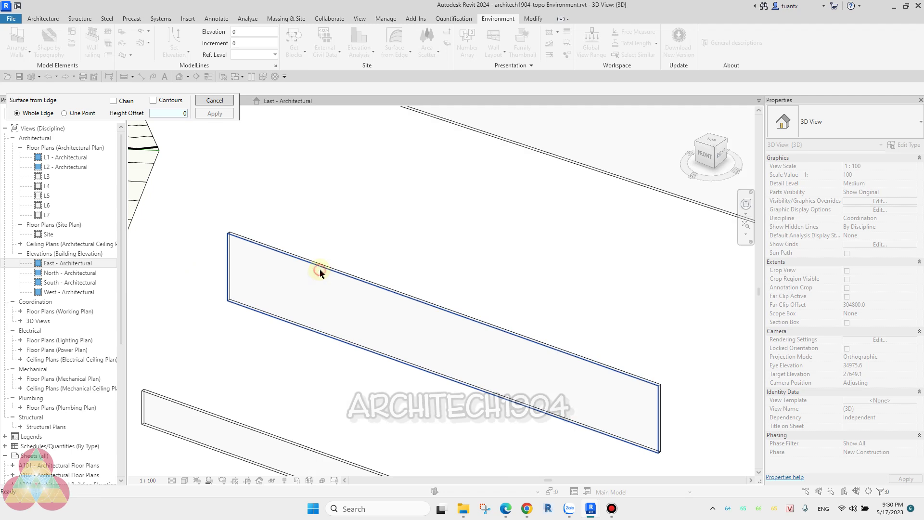
Pick the tall wall's top edge and the lower wall's edge, then apply the surface
left_click(319, 269)
scroll(320, 280, "down", 2)
scroll(313, 272, "up", 2)
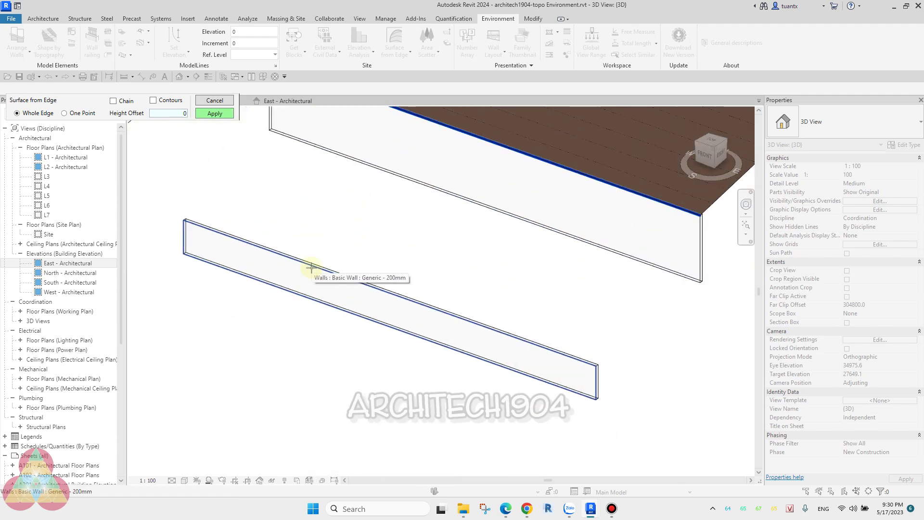
left_click(297, 293)
scroll(318, 272, "down", 2)
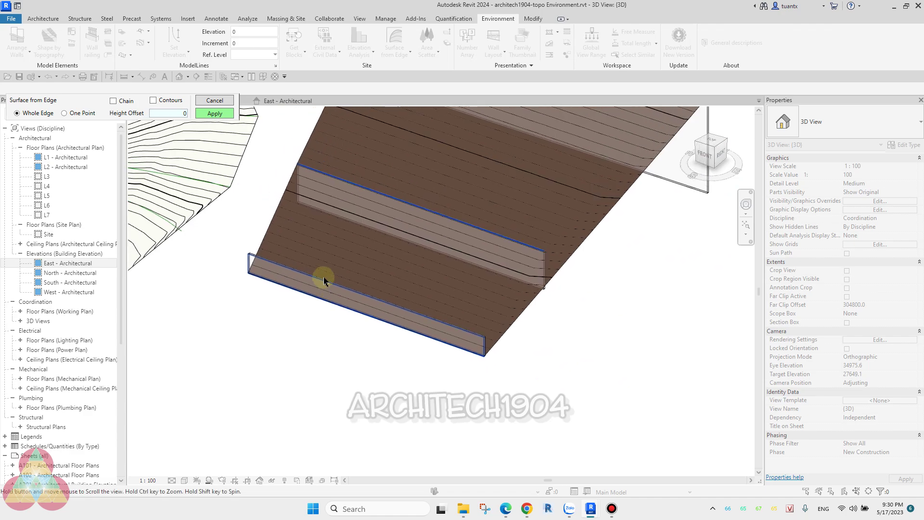
left_click(215, 114)
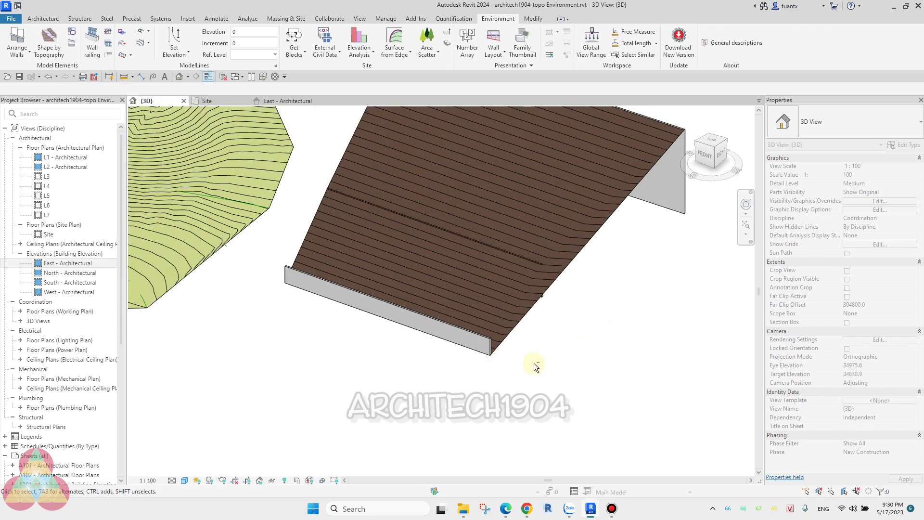
Orbit around the plank surface, then pan so the whole terrain shows beside it
mouse_move(536, 367)
middle_mouse_down("shift")
mouse_move(412, 315)
mouse_move(491, 319)
mouse_move(413, 326)
mouse_move(380, 355)
mouse_move(354, 313)
mouse_move(434, 351)
mouse_move(557, 382)
mouse_move(571, 210)
middle_mouse_up("shift")
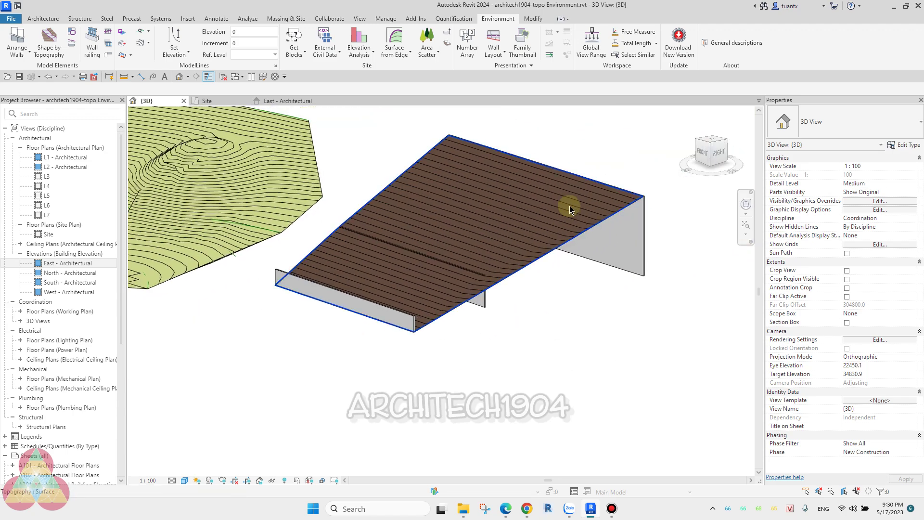
mouse_move(386, 262)
middle_mouse_down("shift")
mouse_move(398, 320)
mouse_move(140, 355)
mouse_move(376, 255)
middle_mouse_up("shift")
scroll(346, 268, "up", 2)
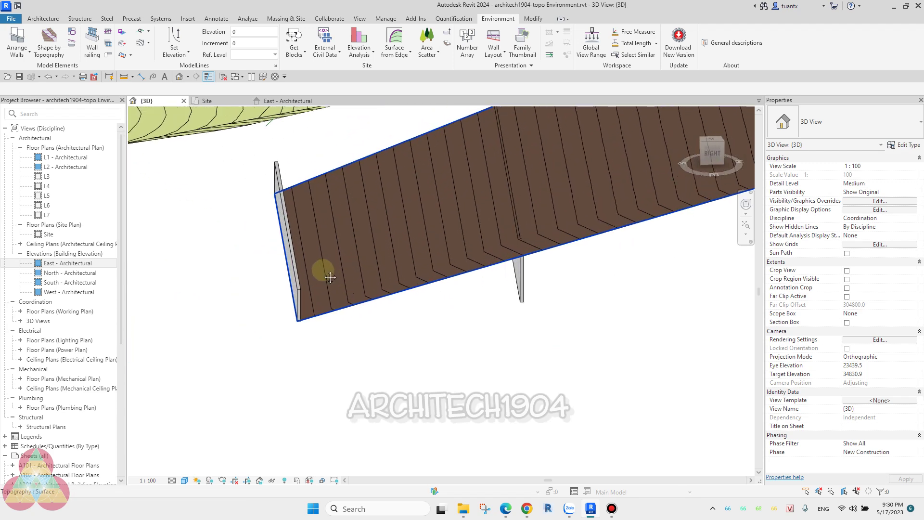
scroll(324, 268, "up", 1)
scroll(277, 326, "up", 2)
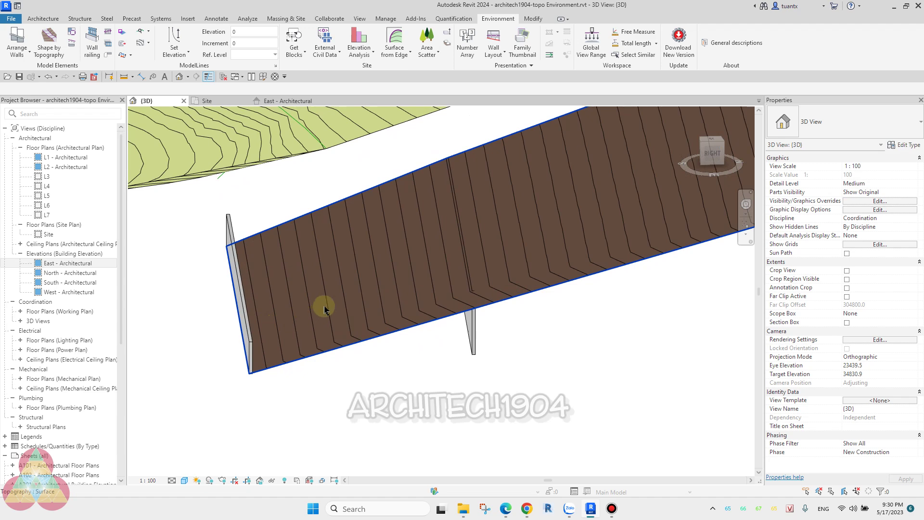
scroll(324, 305, "down", 1)
scroll(256, 278, "down", 1)
mouse_move(222, 314)
middle_mouse_down("shift")
mouse_move(330, 309)
mouse_move(231, 439)
middle_mouse_up("shift")
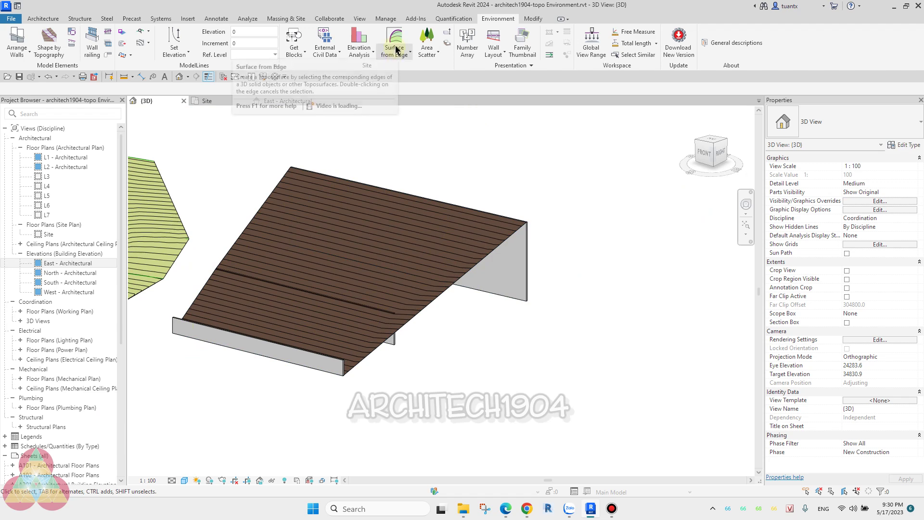
scroll(456, 154, "down", 2)
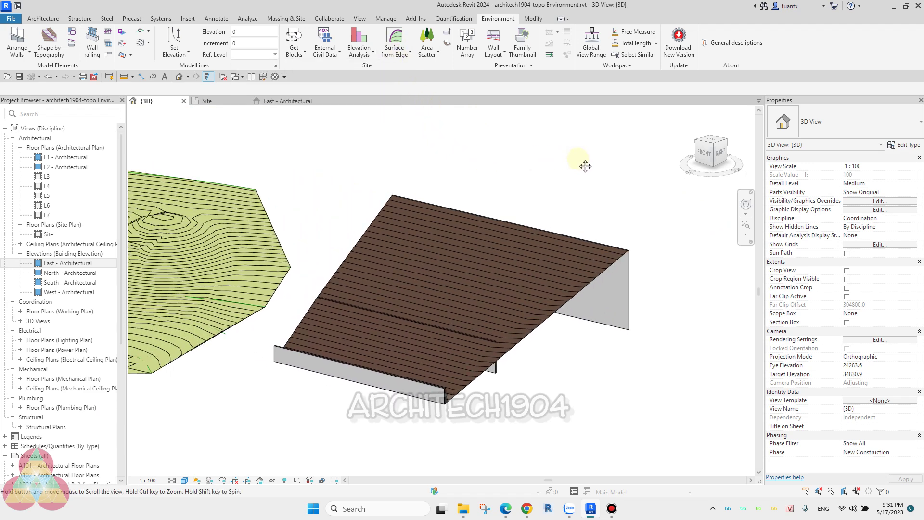
mouse_move(374, 183)
middle_mouse_down()
mouse_move(520, 190)
mouse_move(446, 324)
middle_mouse_up()
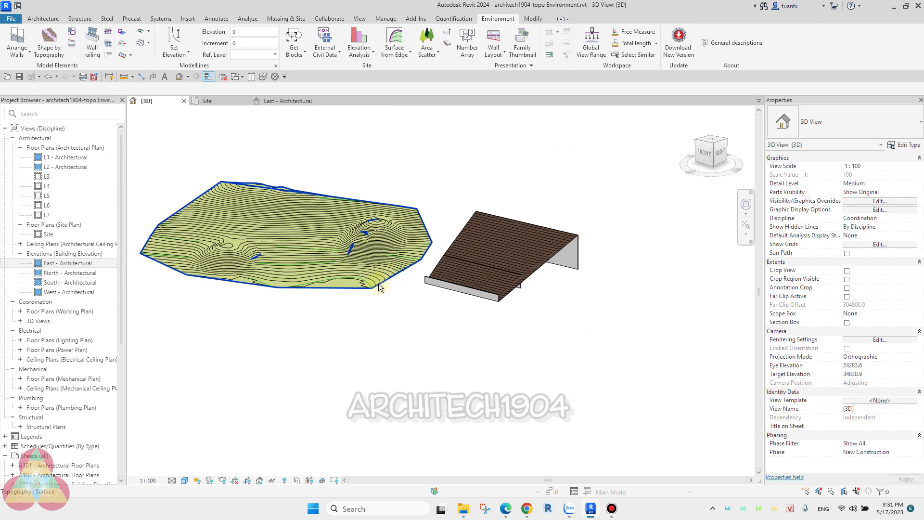
Turn the grass topography into a Grassland - 1200mm toposolid on base level L1
left_click(350, 269)
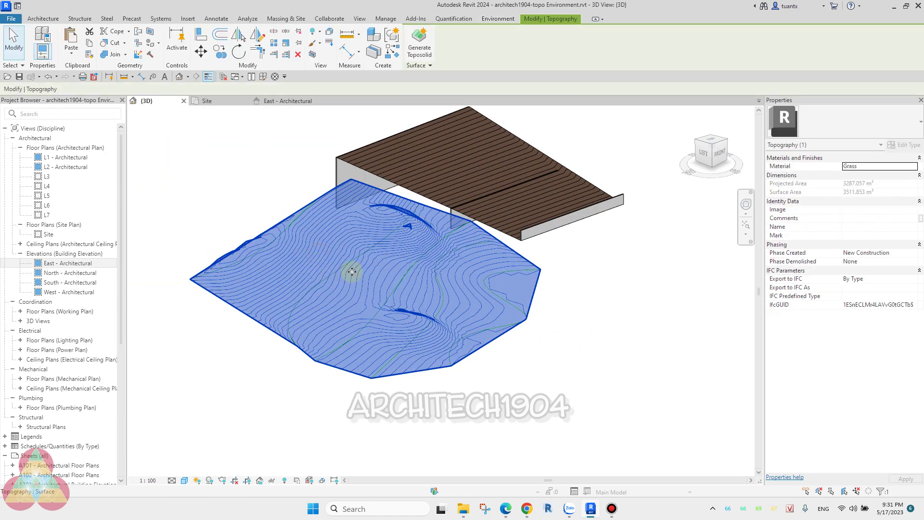
mouse_move(351, 268)
middle_mouse_down("shift")
mouse_move(412, 231)
mouse_move(351, 172)
middle_mouse_up("shift")
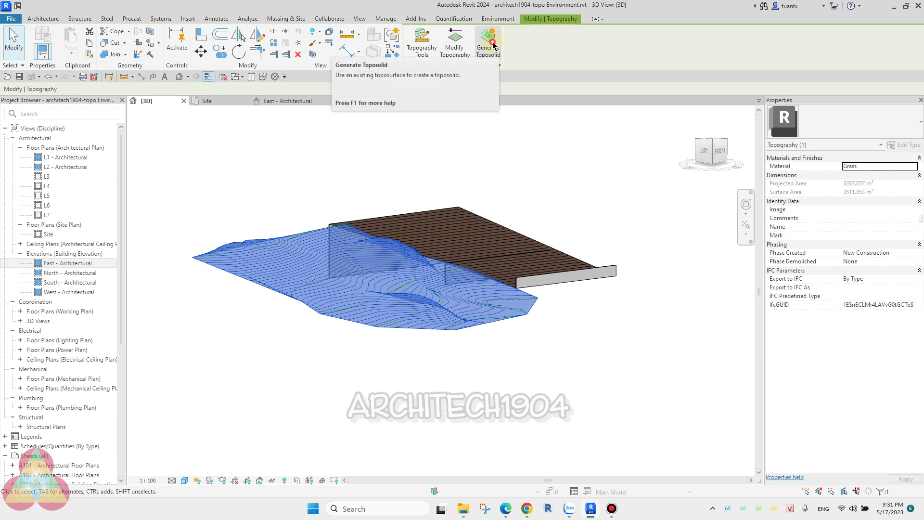
left_click(494, 46)
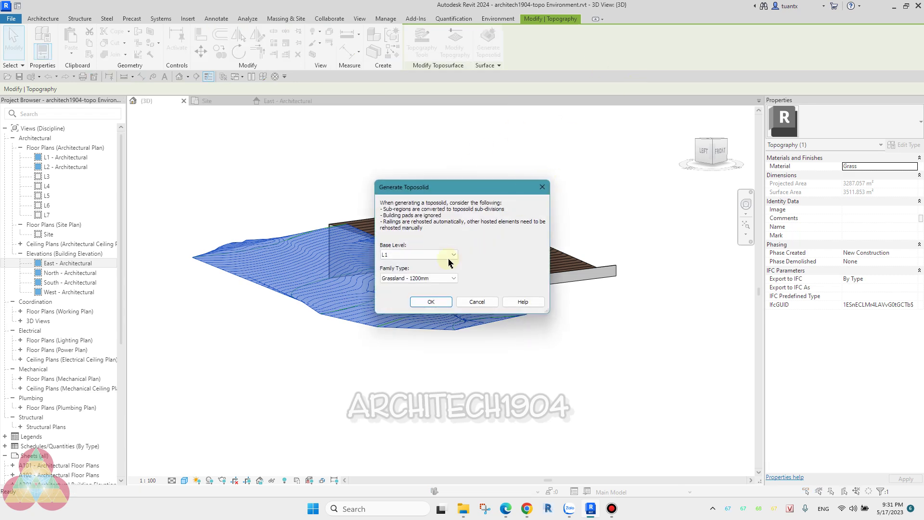
left_click(426, 259)
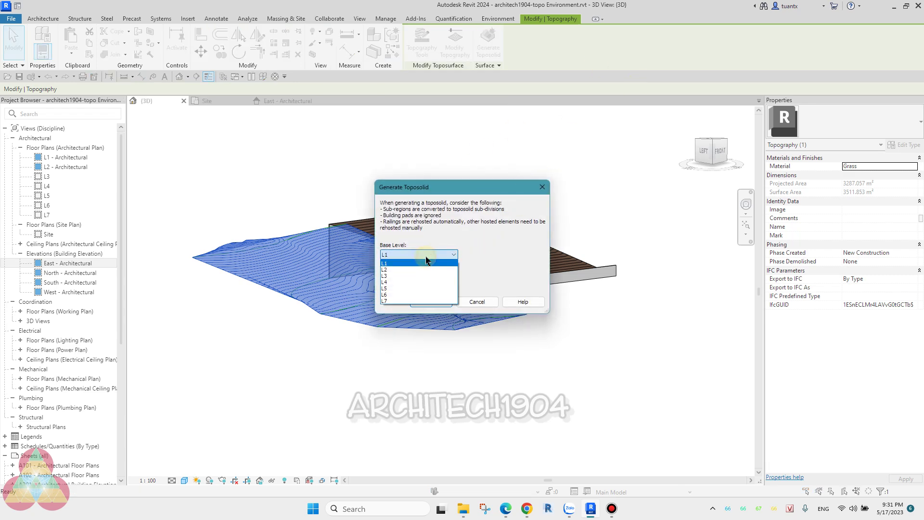
left_click(413, 278)
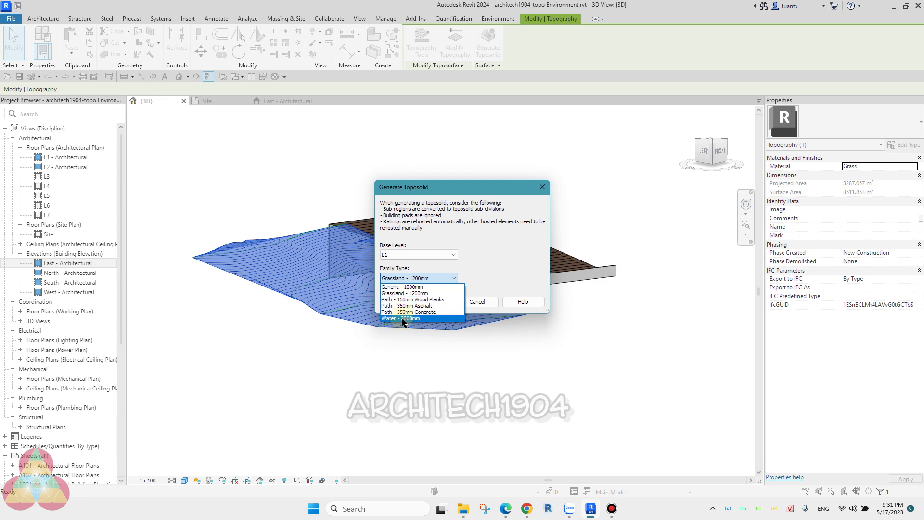
left_click(402, 295)
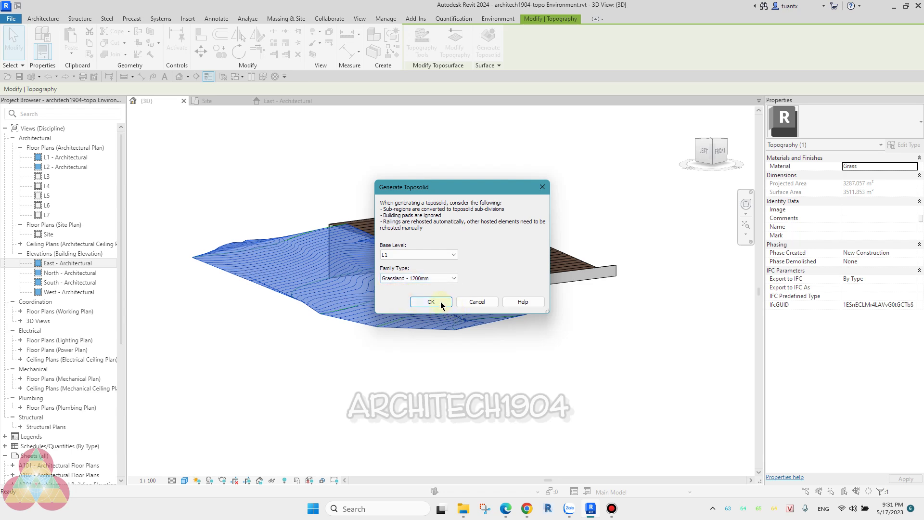
left_click(441, 304)
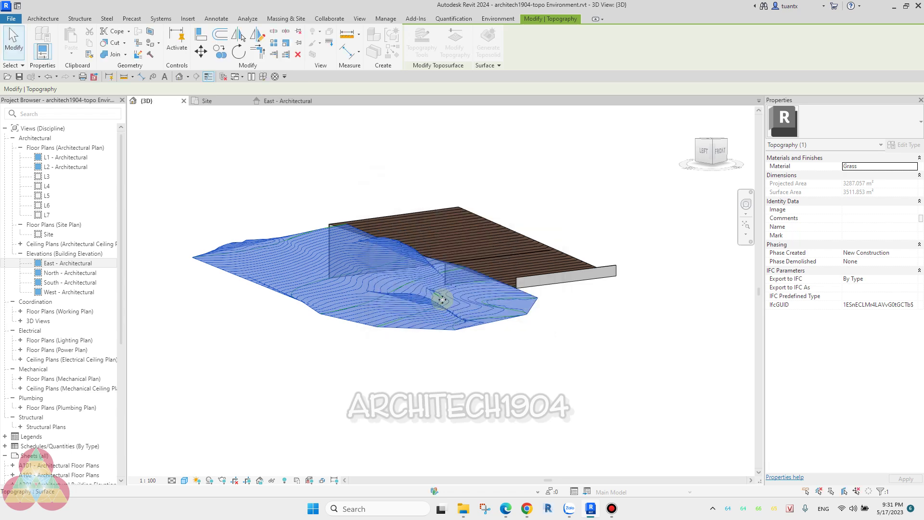
left_click(296, 326)
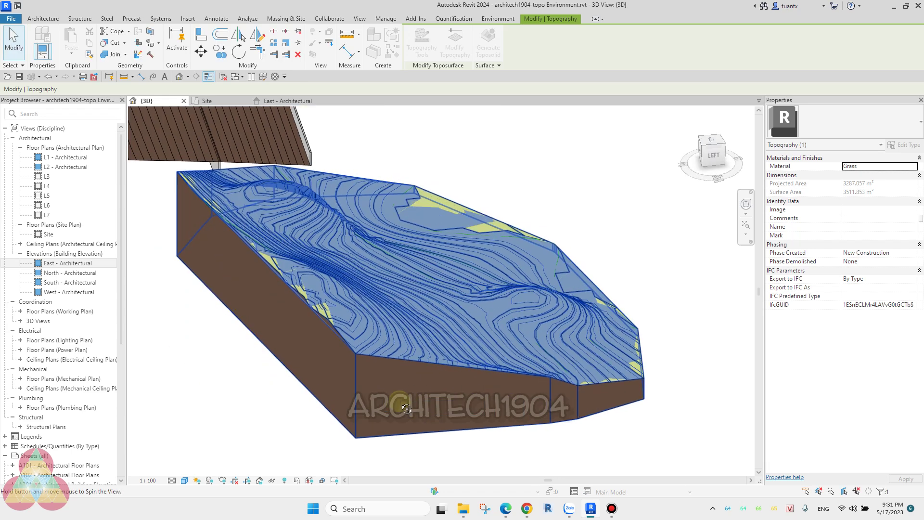
Clear the selection and enable Section Box for the 3D view
middle_click_drag(353, 394, 207, 158, "shift")
key("Escape")
scroll(263, 241, "down", 3)
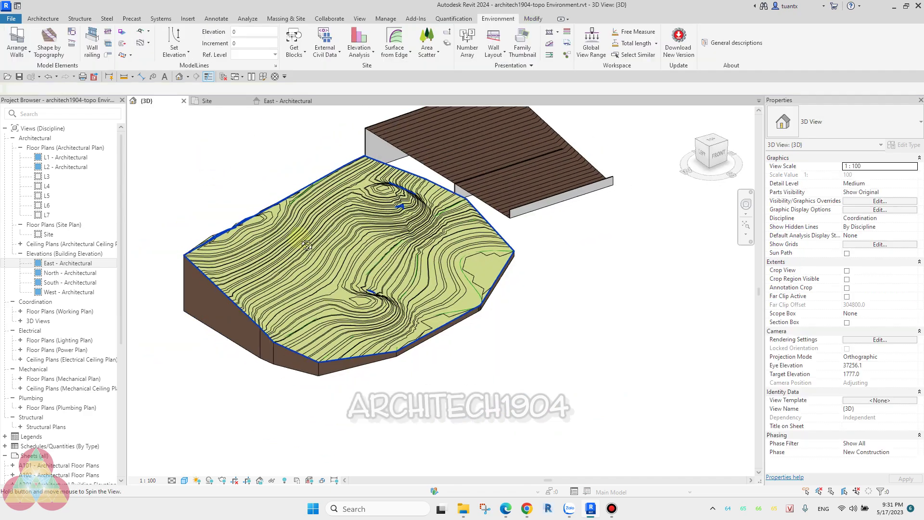
mouse_move(262, 240)
middle_mouse_down("shift")
mouse_move(236, 295)
mouse_move(237, 350)
middle_mouse_up("shift")
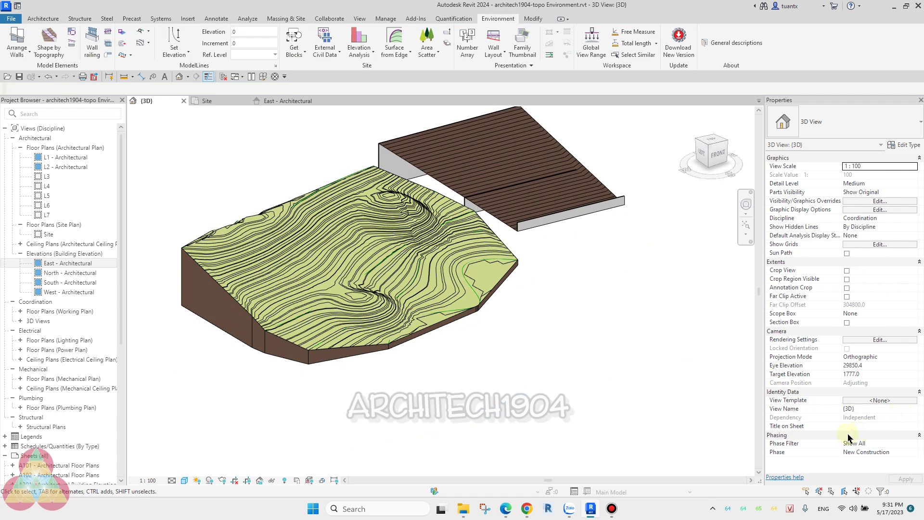
left_click(847, 323)
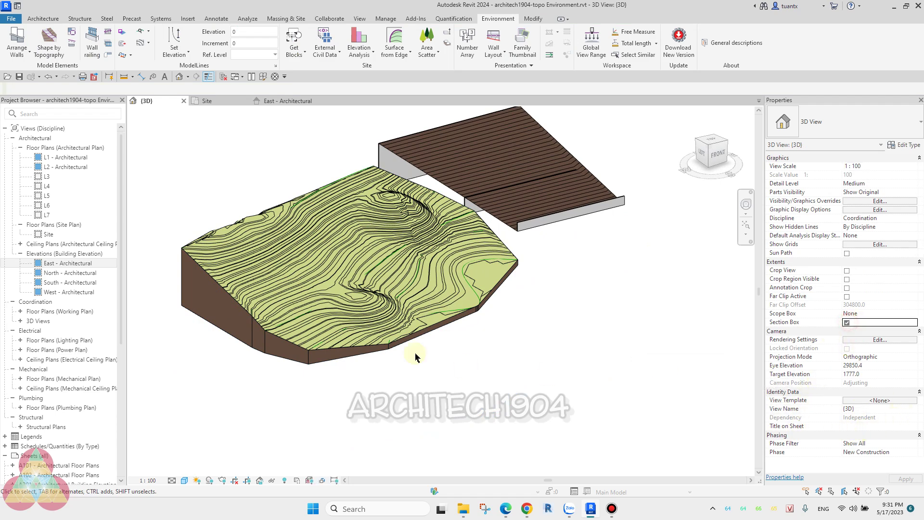
Select the section box and zoom in on the toposolid's cut edge
left_click(166, 251)
middle_click_drag(198, 301, 277, 307, "shift")
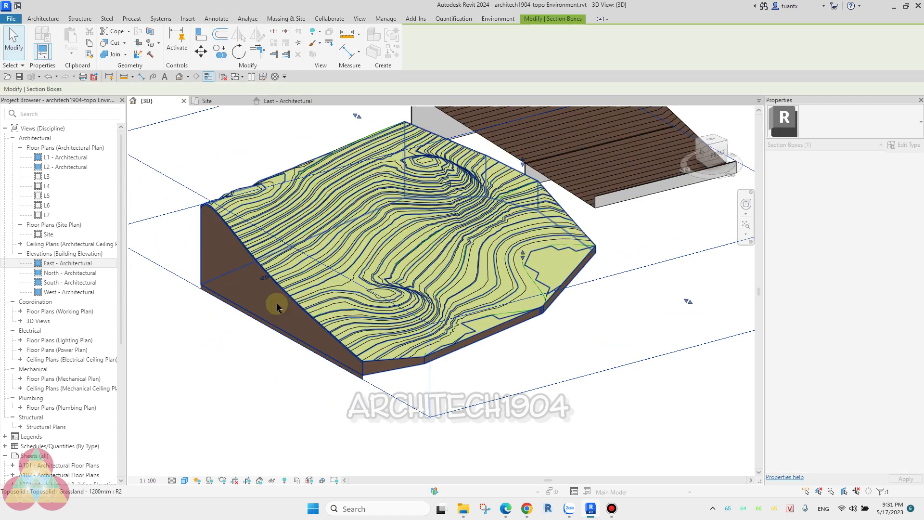
scroll(276, 307, "up", 3)
scroll(330, 145, "up", 3)
scroll(274, 130, "up", 3)
scroll(306, 155, "up", 2)
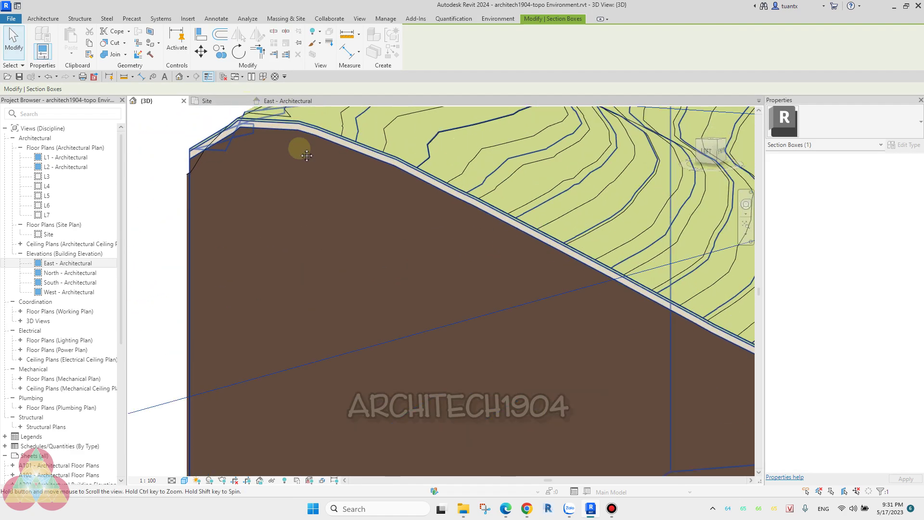
mouse_move(307, 156)
middle_mouse_down("shift")
mouse_move(232, 166)
mouse_move(216, 207)
middle_mouse_up("shift")
scroll(220, 209, "up", 3)
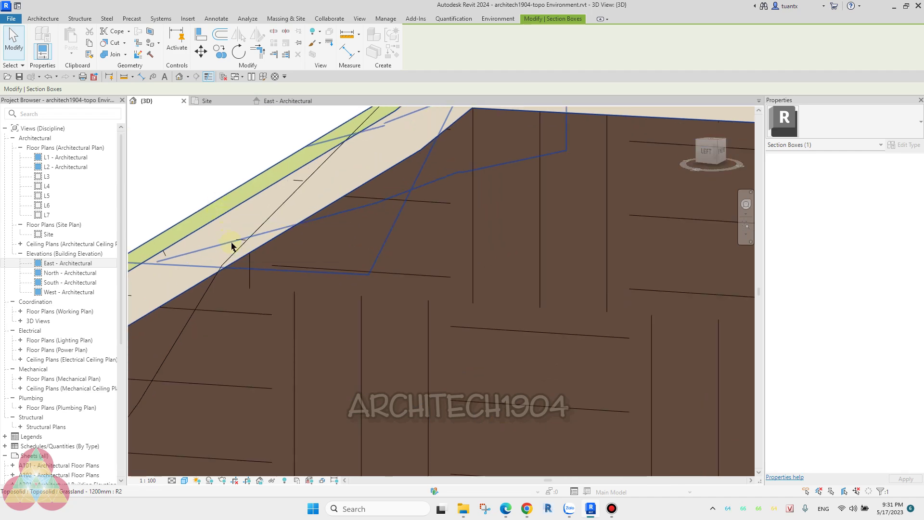
scroll(259, 265, "down", 2)
scroll(259, 264, "down", 2)
scroll(292, 234, "down", 1)
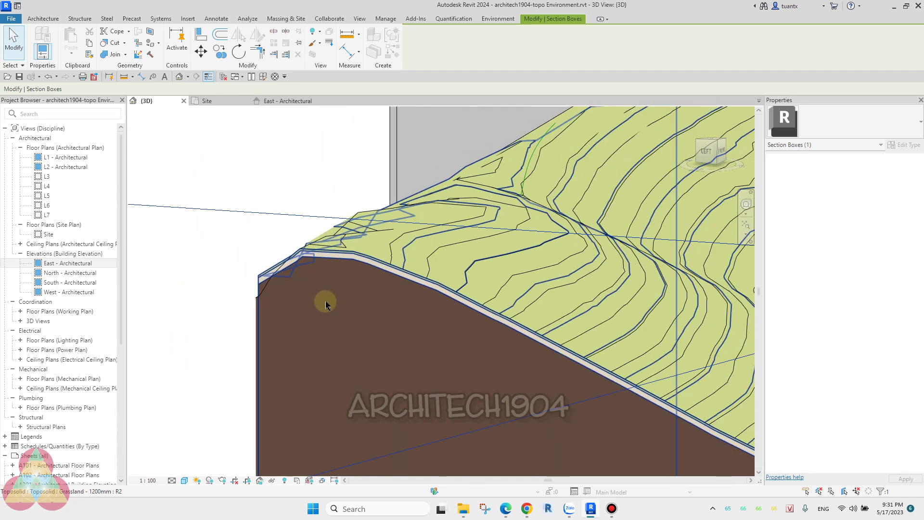
Orbit to view the whole boxed toposolid from above, then return to the Environment tools
mouse_move(324, 303)
middle_mouse_down("shift")
mouse_move(384, 289)
mouse_move(313, 252)
mouse_move(640, 320)
middle_mouse_up("shift")
scroll(626, 320, "up", 3)
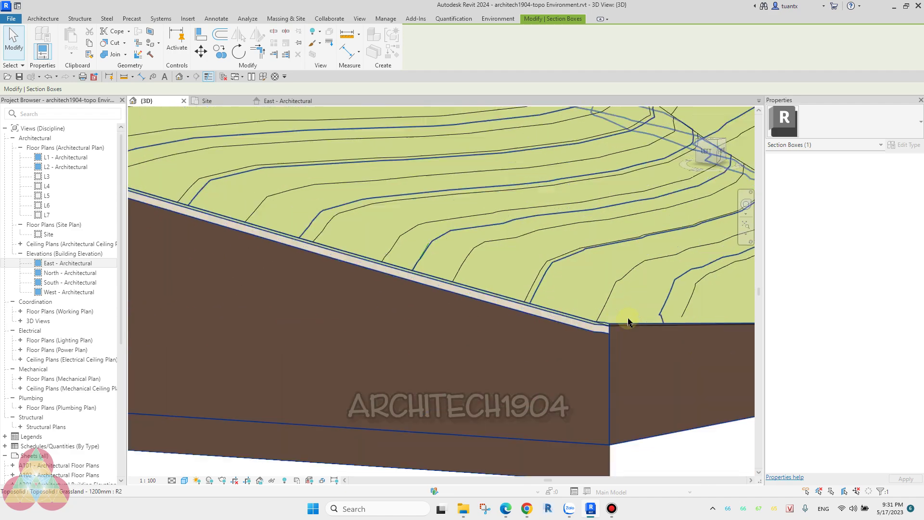
scroll(458, 291, "down", 3)
scroll(427, 297, "down", 2)
mouse_move(427, 297)
middle_mouse_down("shift")
mouse_move(325, 273)
mouse_move(401, 286)
middle_mouse_up("shift")
scroll(409, 272, "up", 2)
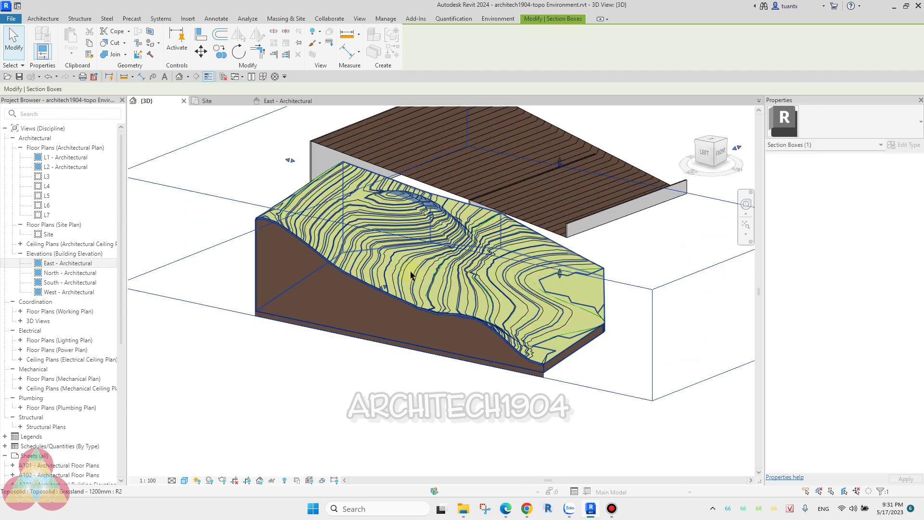
scroll(341, 289, "up", 3)
scroll(348, 300, "up", 2)
scroll(348, 300, "down", 5)
scroll(361, 196, "up", 1)
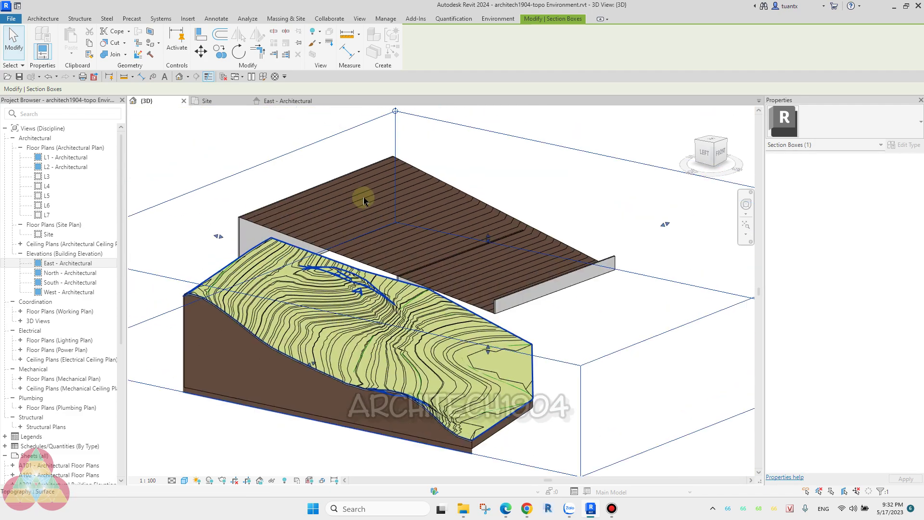
scroll(295, 233, "up", 3)
scroll(431, 286, "up", 2)
scroll(431, 286, "down", 5)
middle_click_drag(377, 324, 439, 279, "shift")
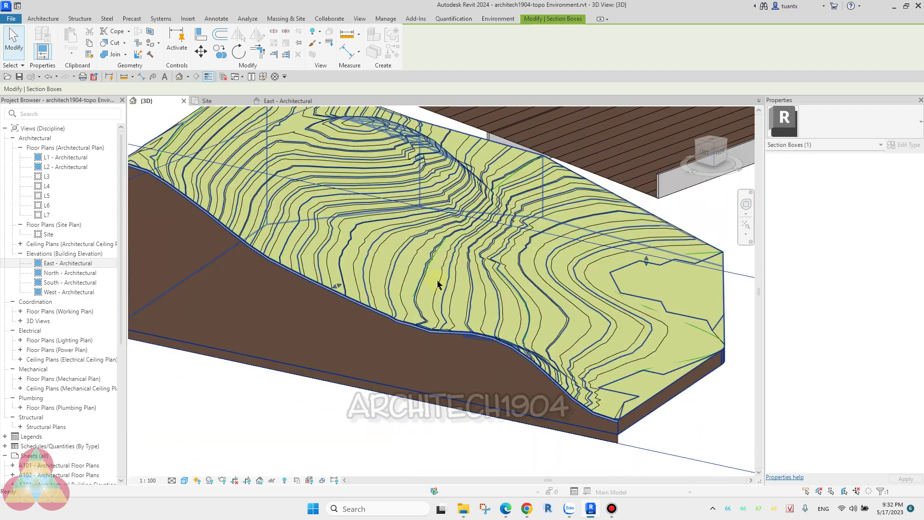
scroll(668, 257, "up", 3)
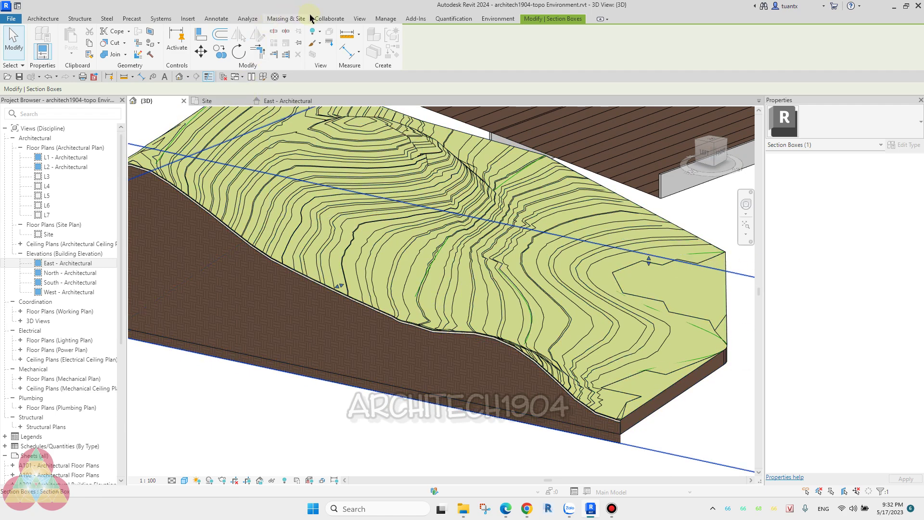
left_click(499, 20)
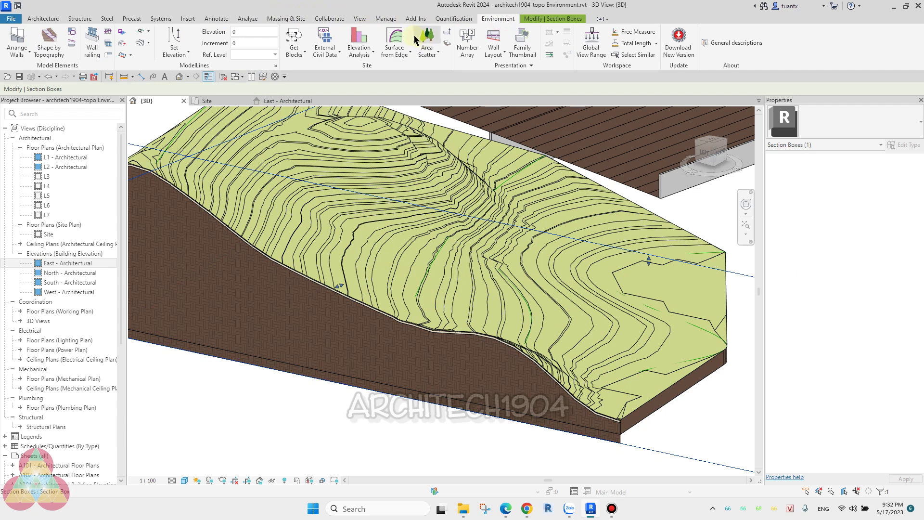